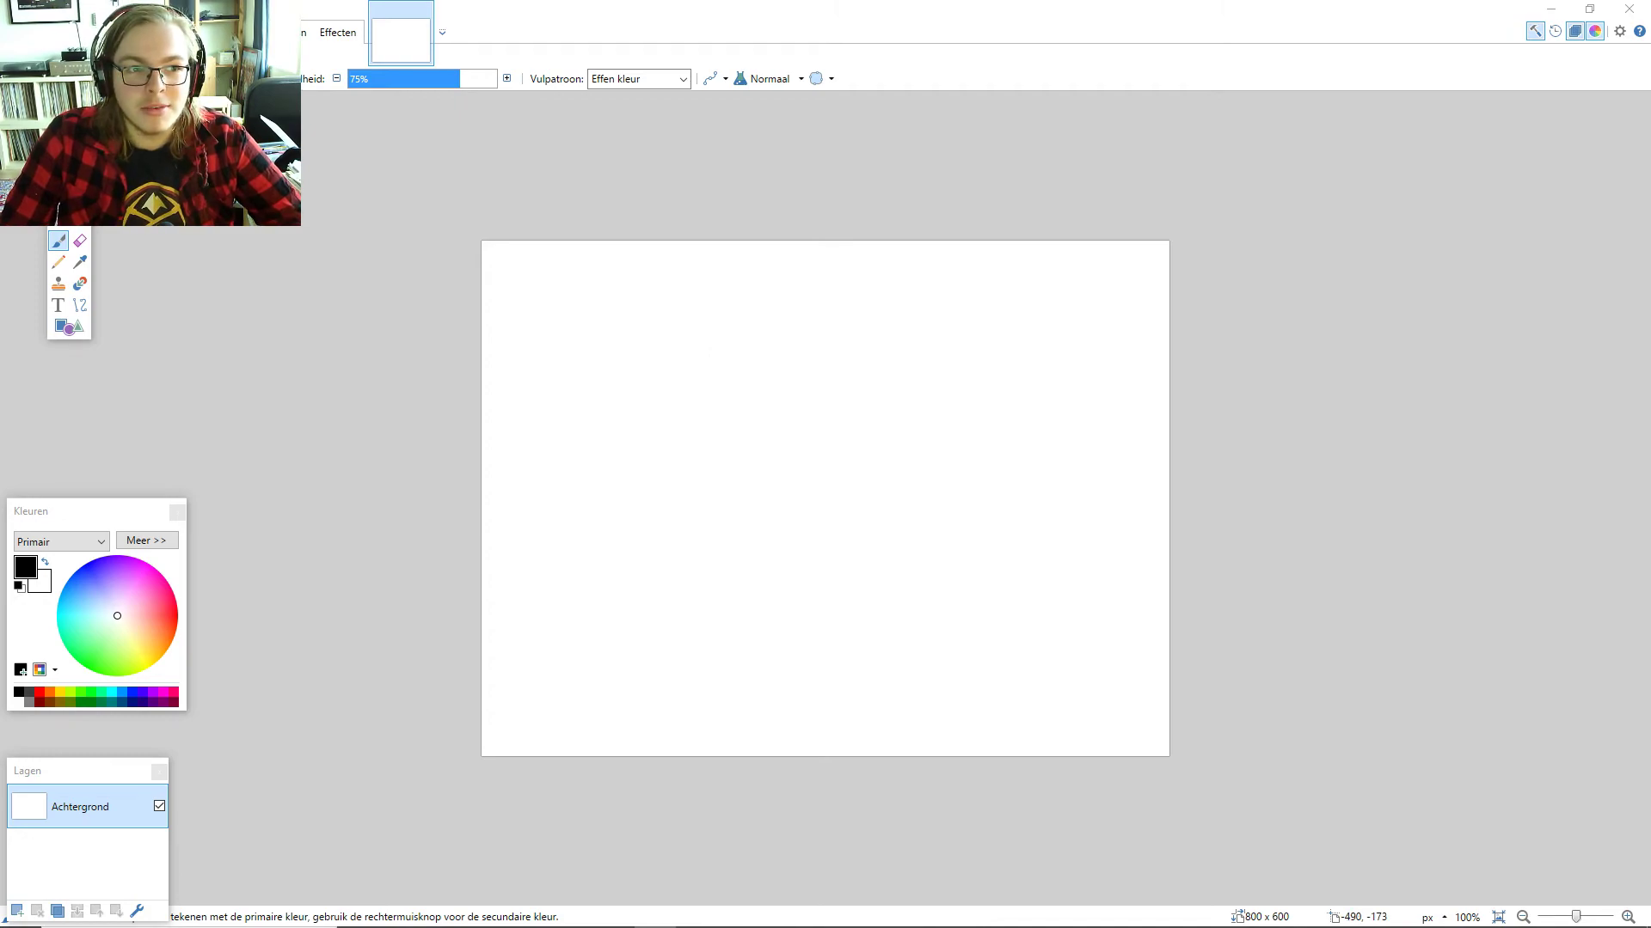
pyautogui.hotkey('alt', 'Tab')
pyautogui.hotkey('ctrl', 'o')
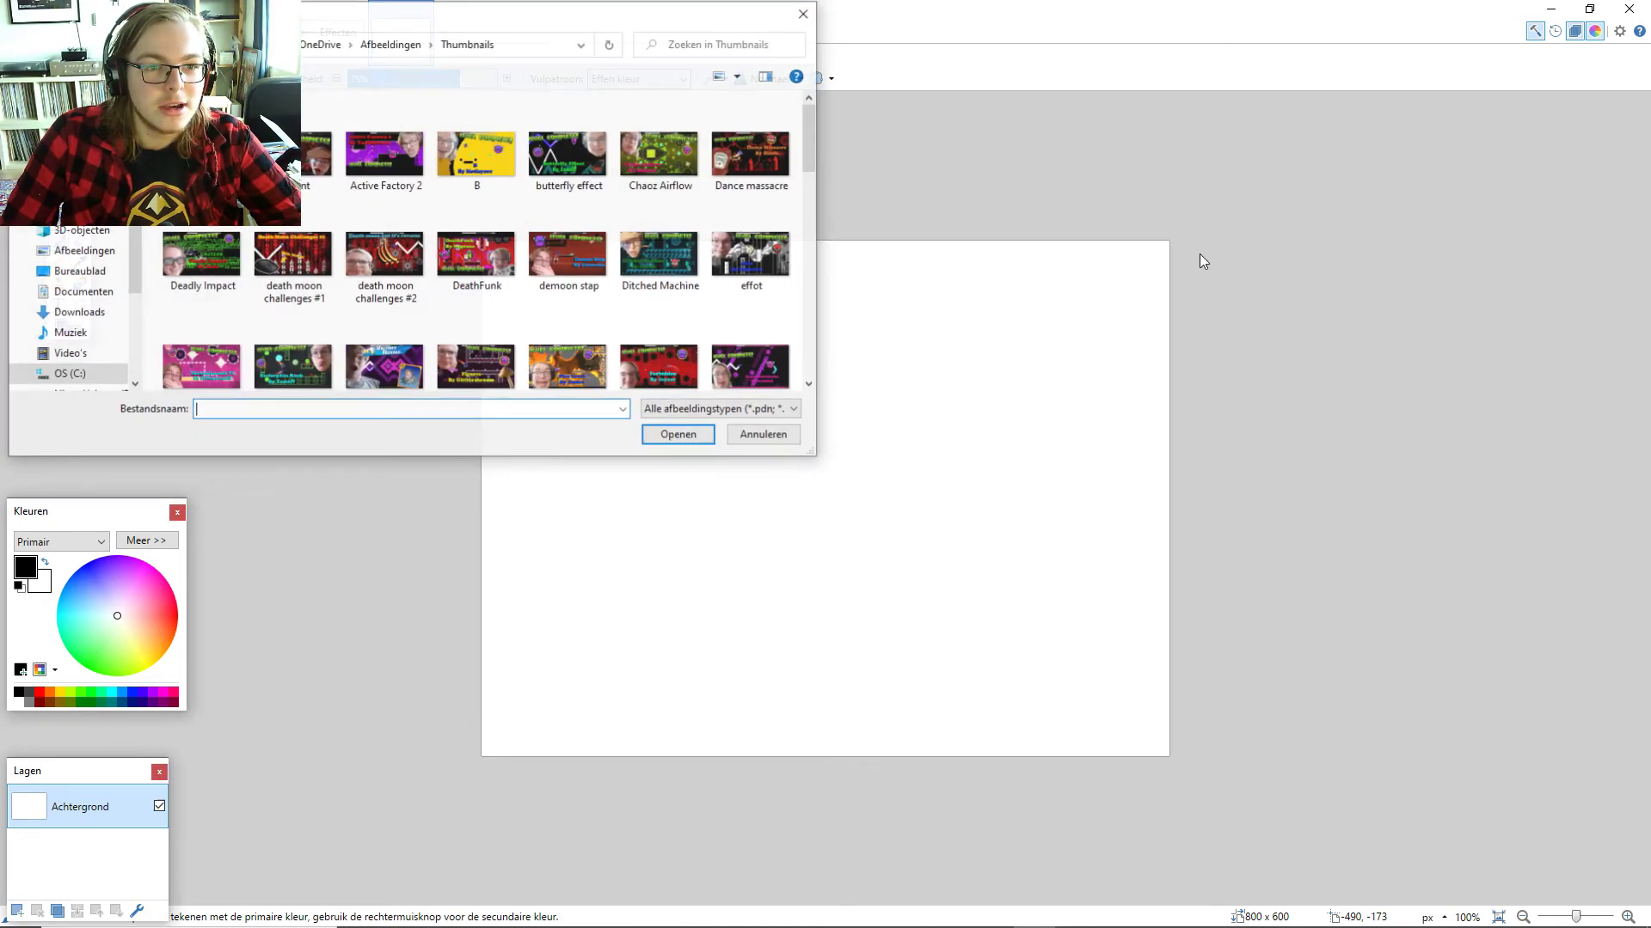
pyautogui.scroll(-3, 477, 241)
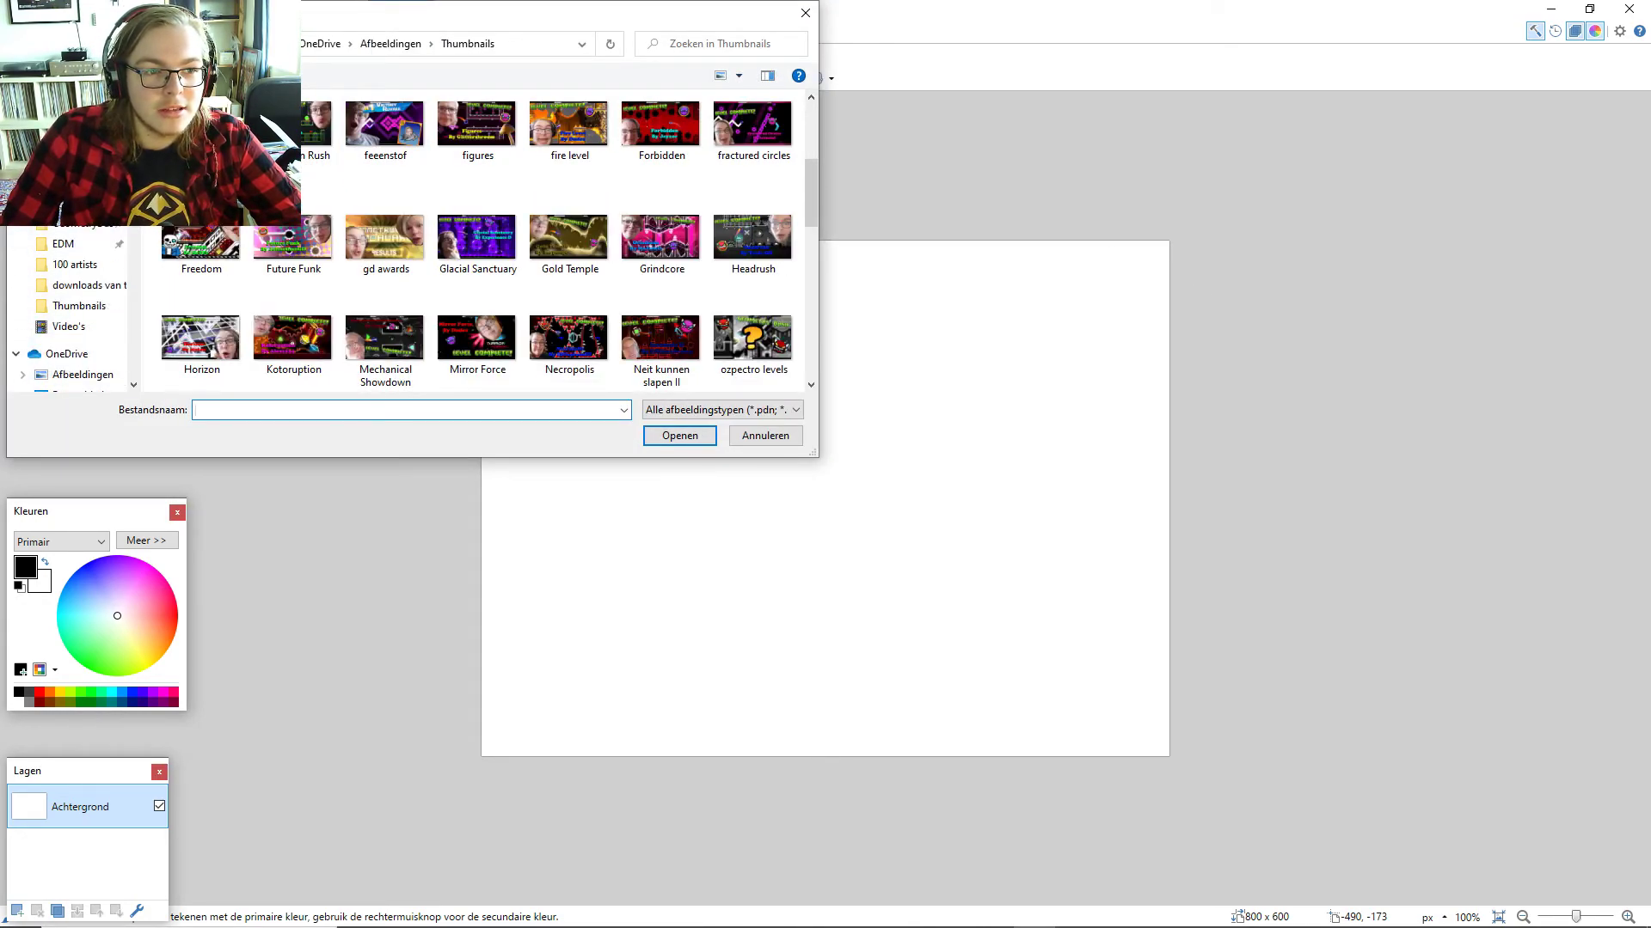
pyautogui.click(77, 203)
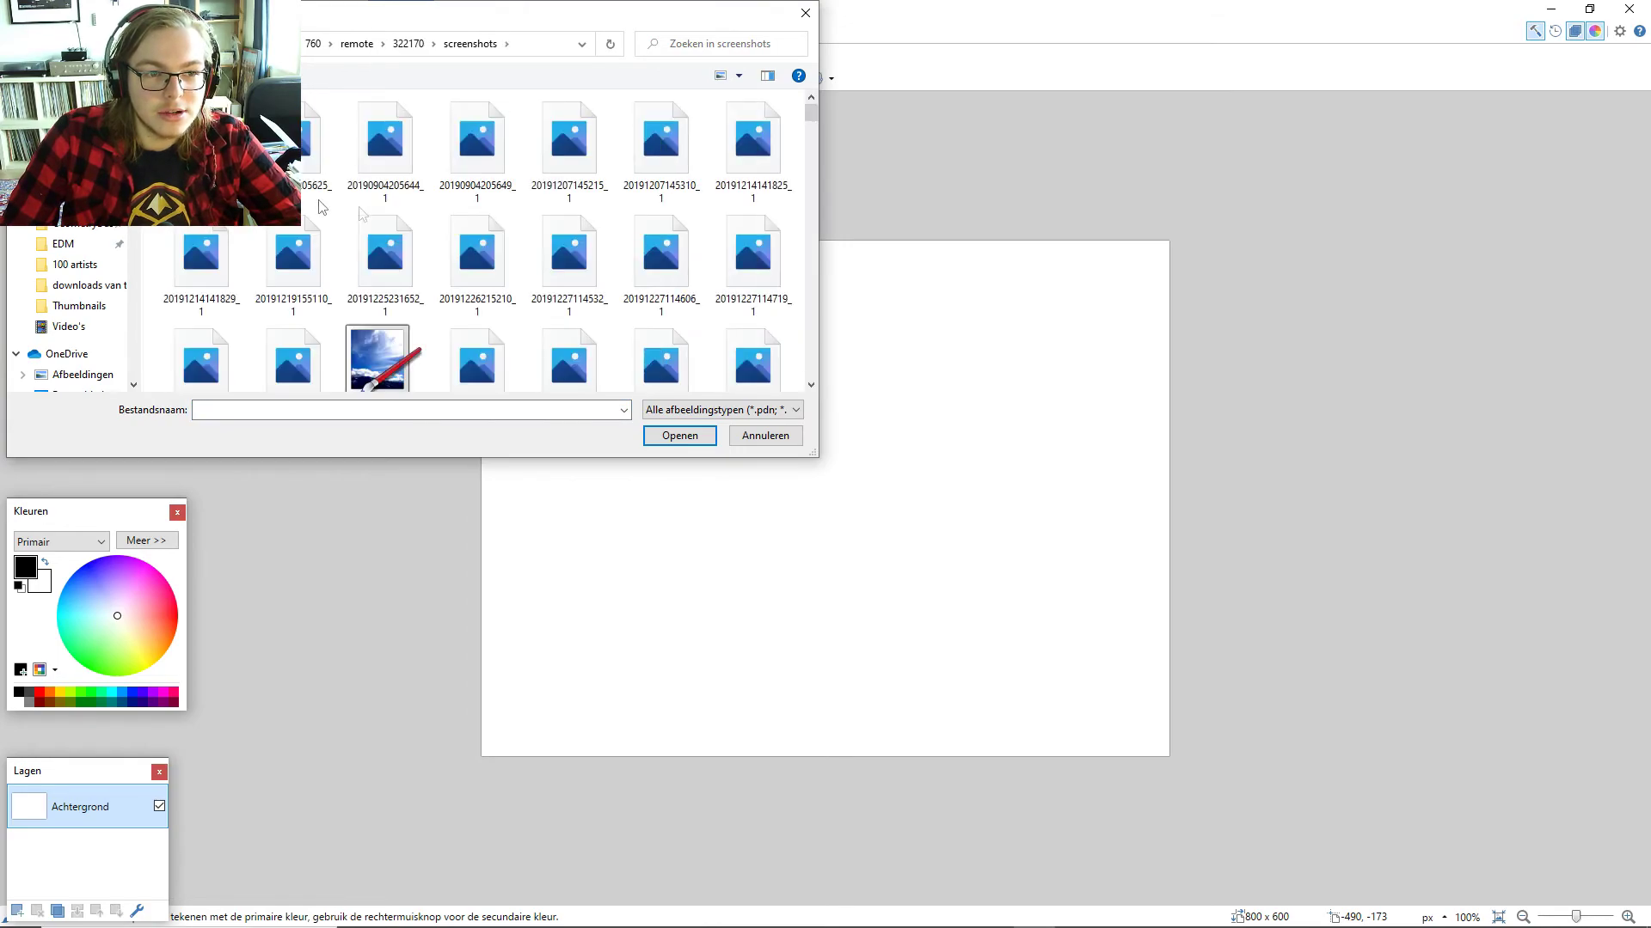
pyautogui.scroll(-10, 511, 224)
pyautogui.scroll(-15, 503, 212)
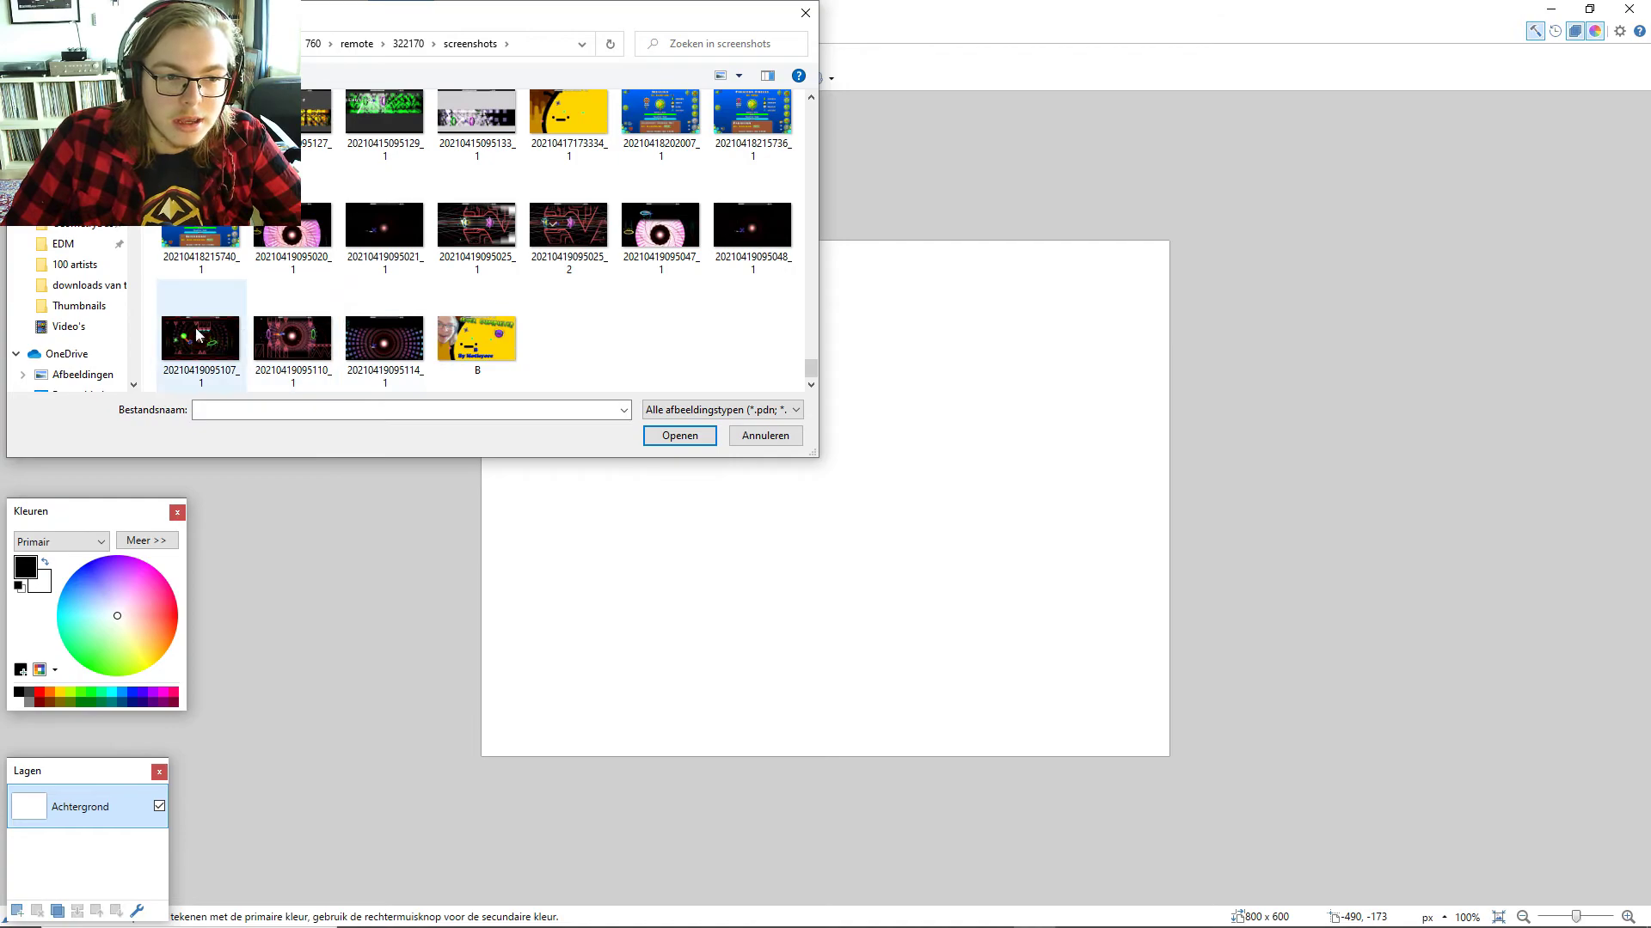
pyautogui.doubleClick(212, 353)
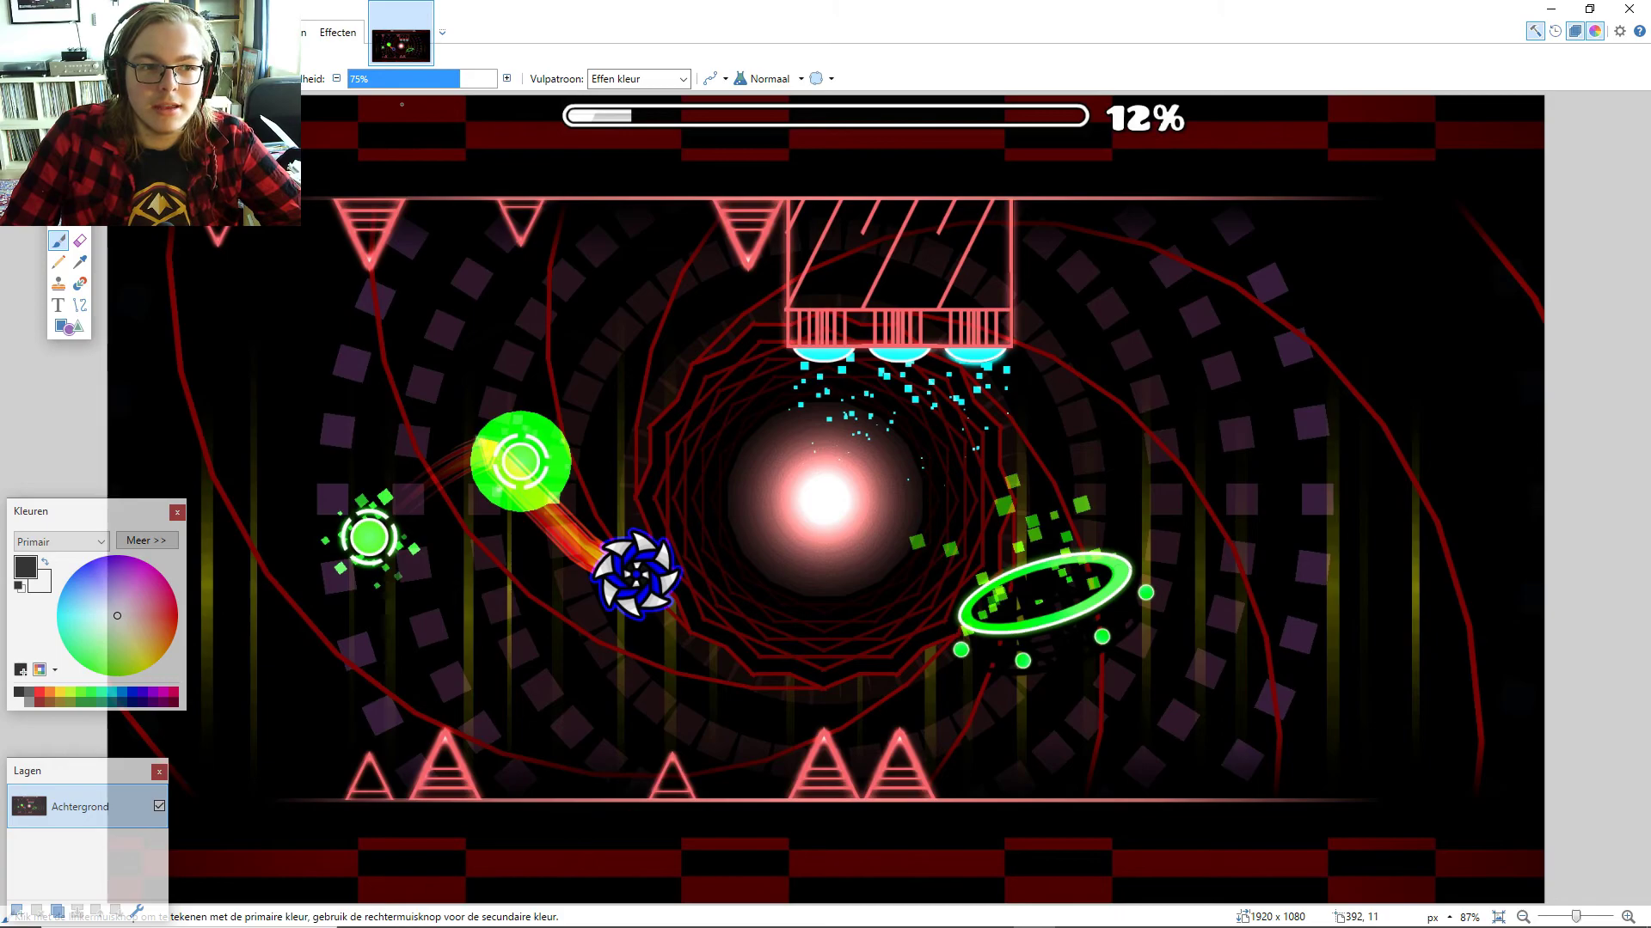
# - Open the selfie photo from the Afbeeldingen folder as a second image
pyautogui.hotkey('ctrl', 'o')
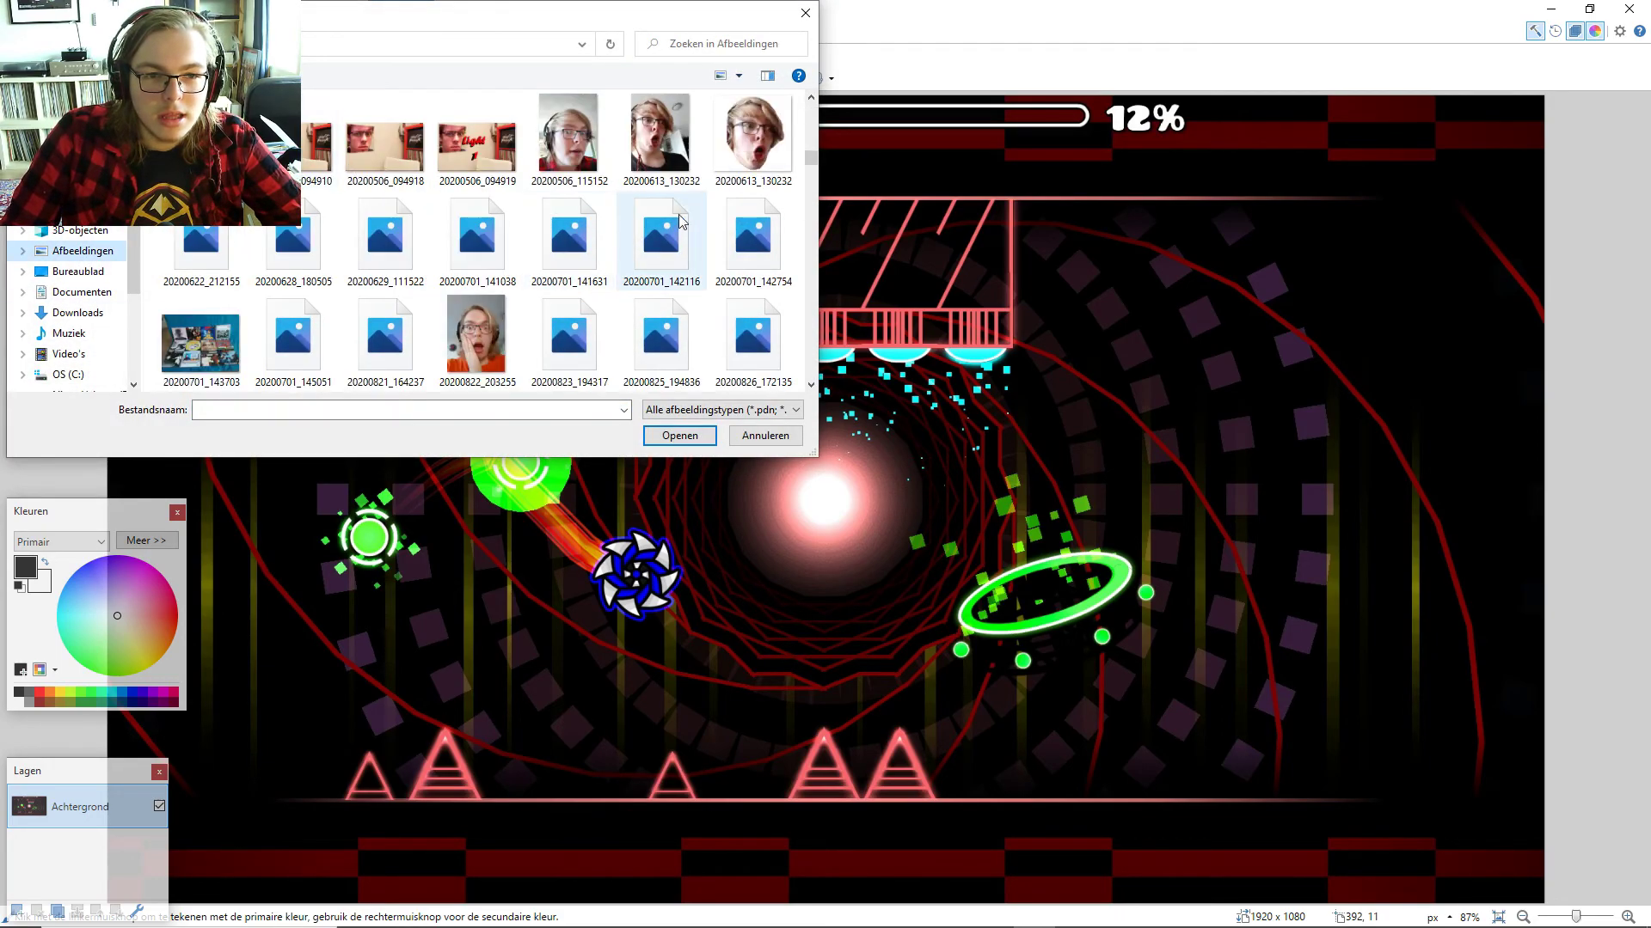
pyautogui.scroll(-10, 679, 222)
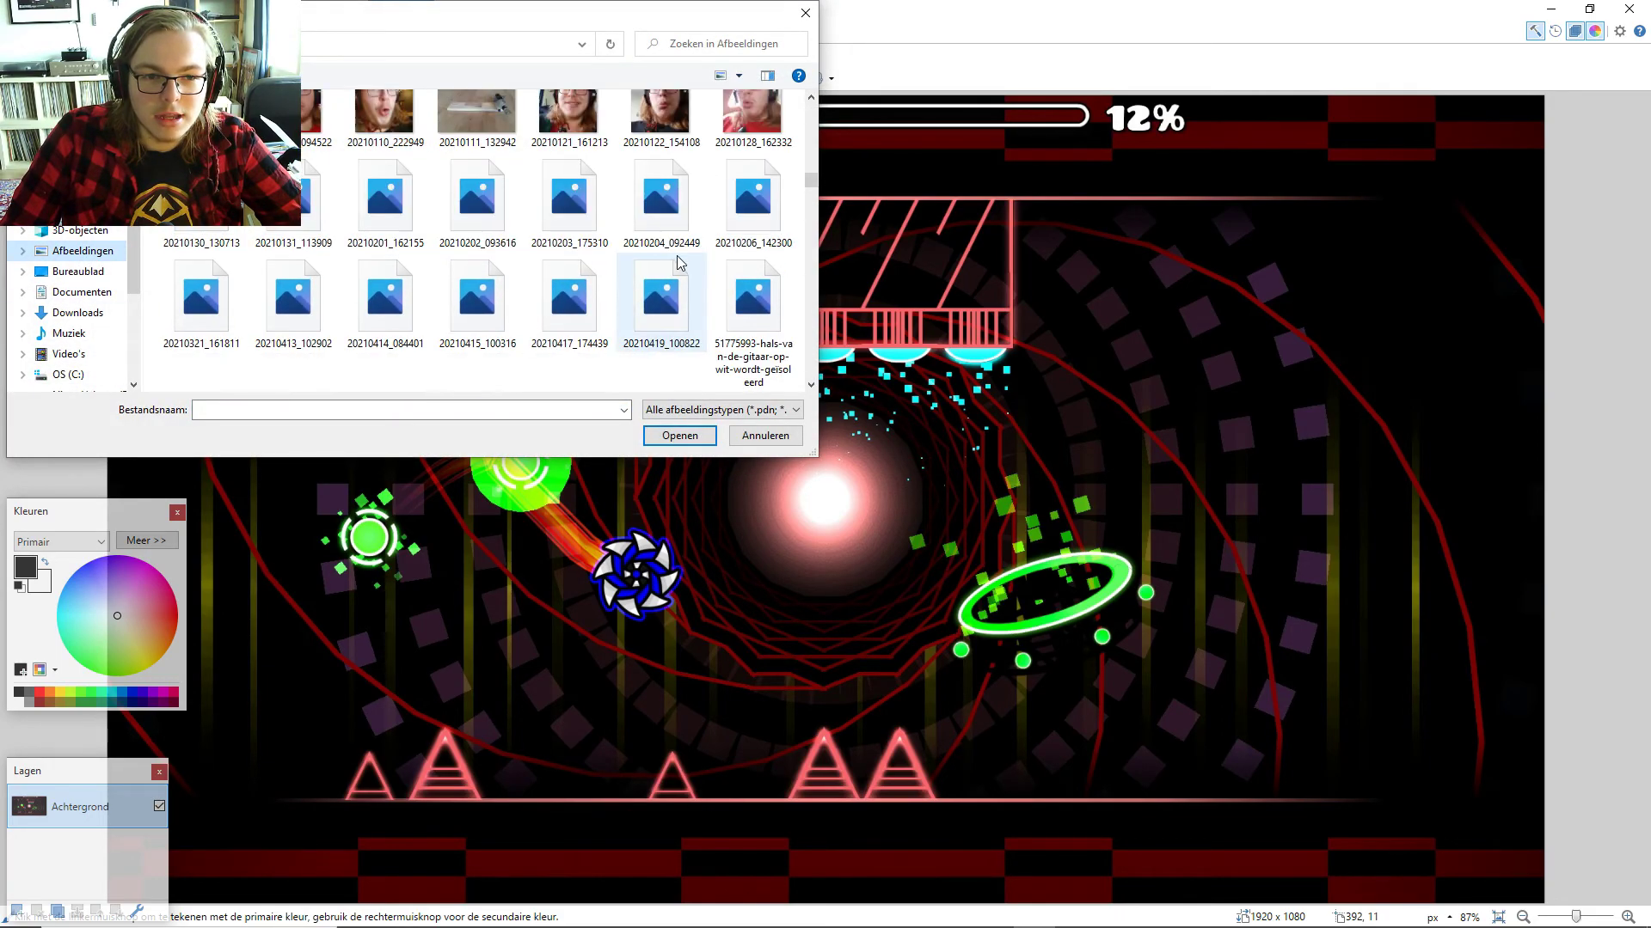
pyautogui.scroll(-1, 602, 263)
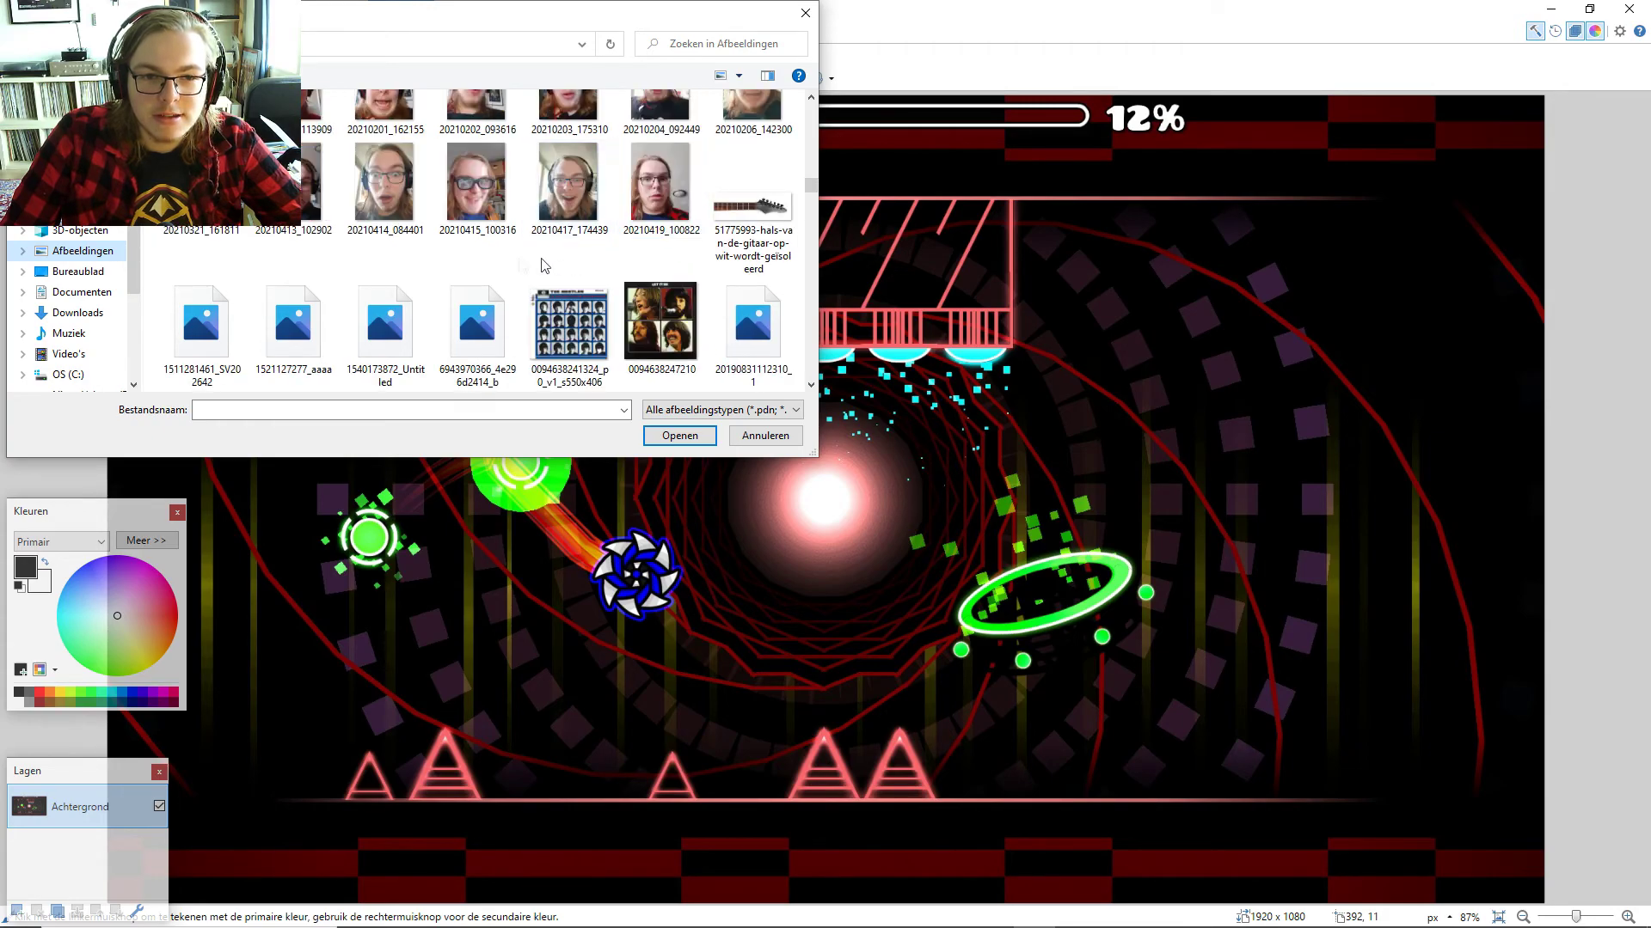
pyautogui.click(745, 435)
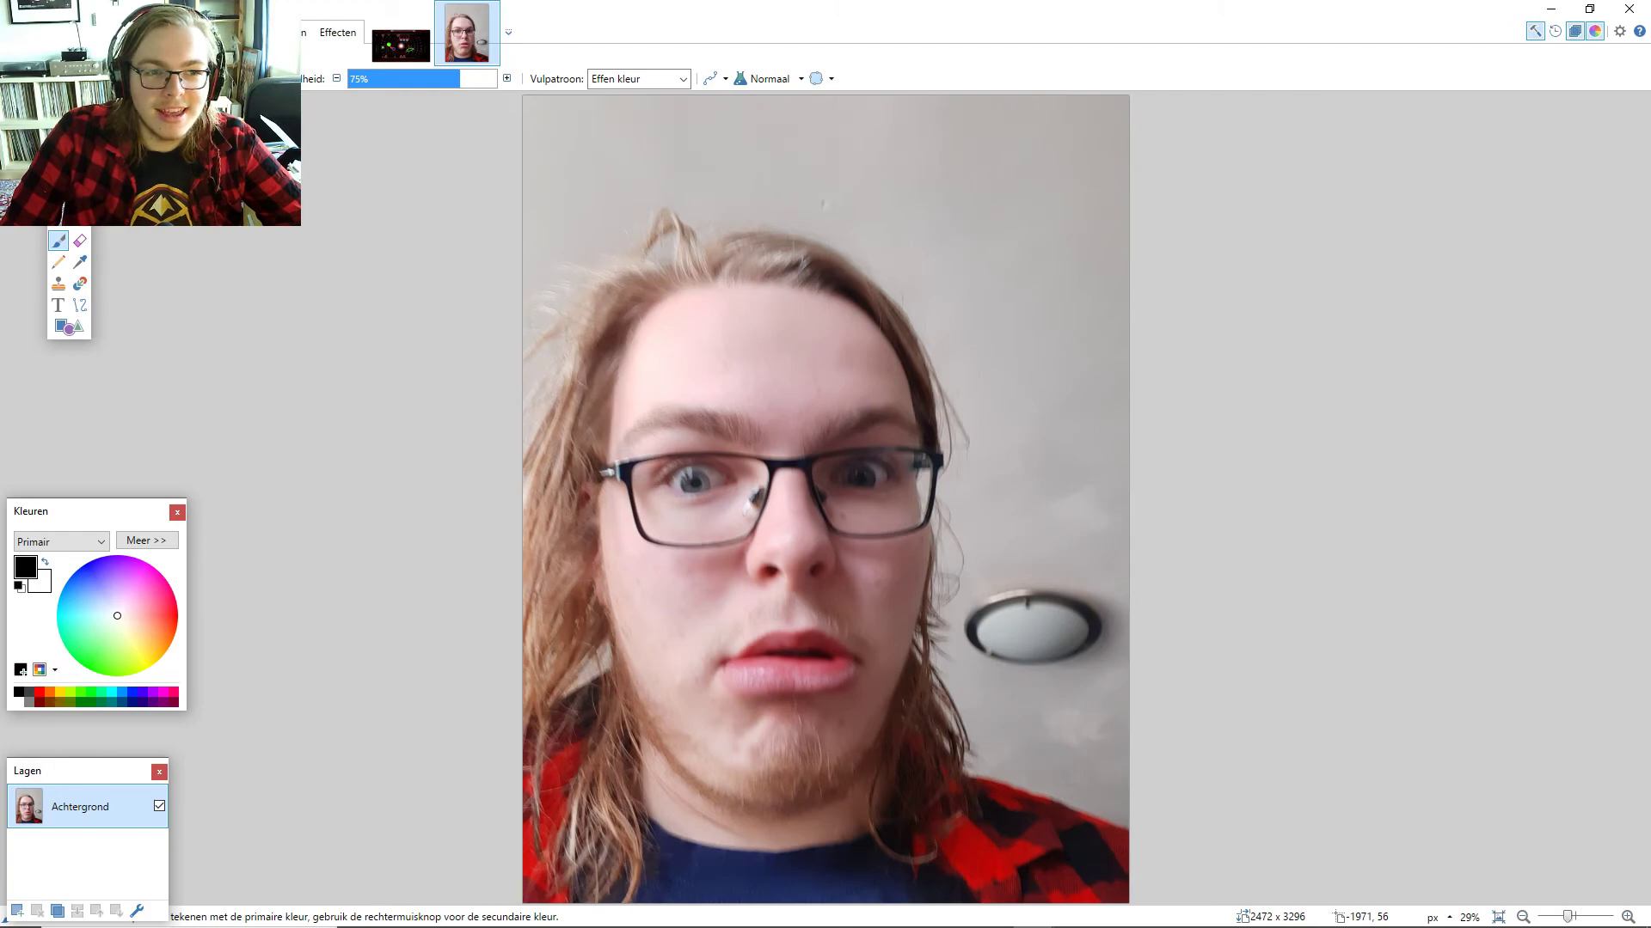
# - Outline the head in the selfie with a freehand Lasso selection and copy it
pyautogui.click(59, 154)
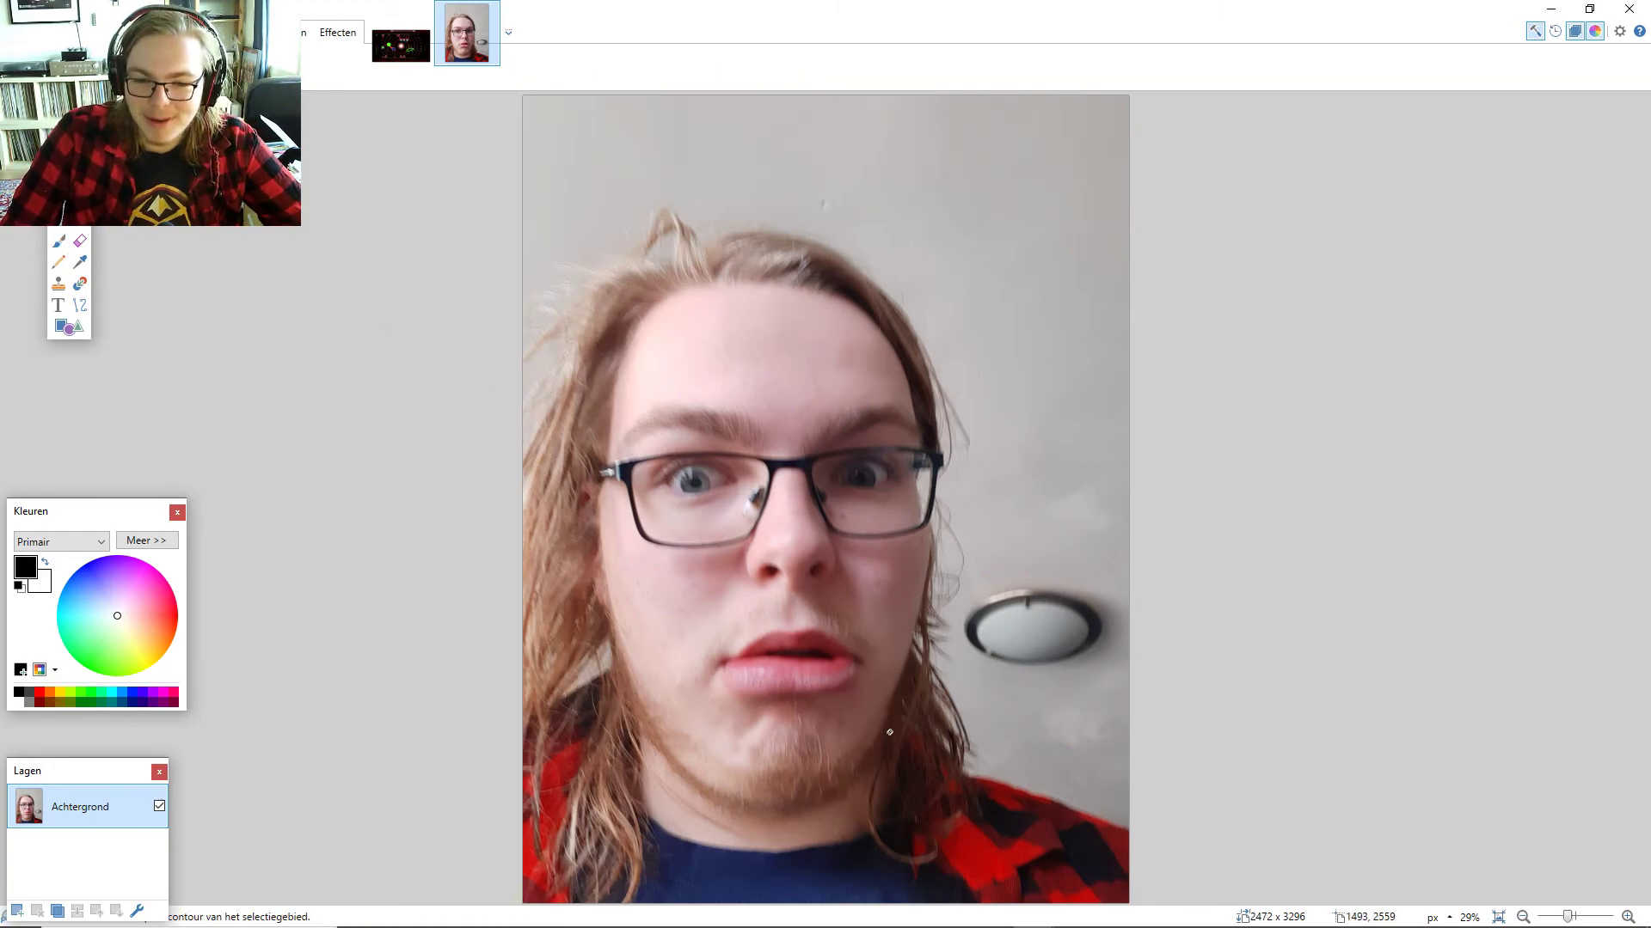
pyautogui.moveTo(890, 733)
pyautogui.mouseDown()
pyautogui.moveTo(825, 796)
pyautogui.moveTo(737, 798)
pyautogui.moveTo(660, 741)
pyautogui.moveTo(553, 600)
pyautogui.moveTo(531, 512)
pyautogui.moveTo(565, 341)
pyautogui.moveTo(610, 288)
pyautogui.moveTo(700, 234)
pyautogui.moveTo(820, 238)
pyautogui.moveTo(894, 290)
pyautogui.moveTo(918, 337)
pyautogui.moveTo(934, 507)
pyautogui.mouseUp()
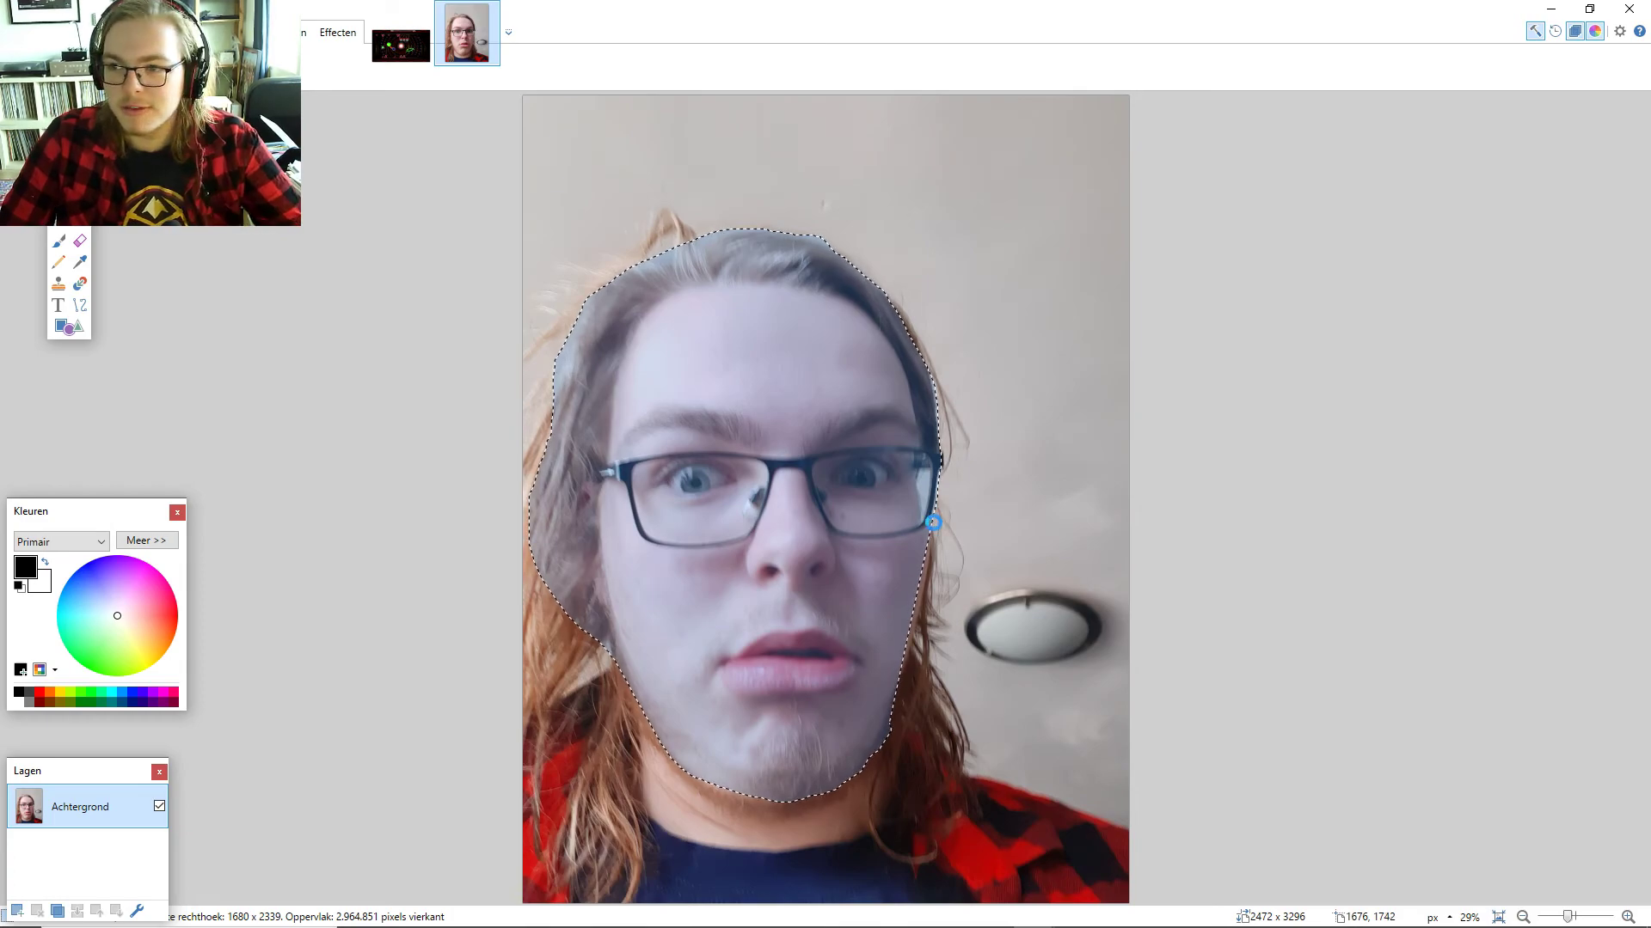
# - Paste the copied head into the game screenshot as a new layer, keeping the canvas size
pyautogui.click(400, 45)
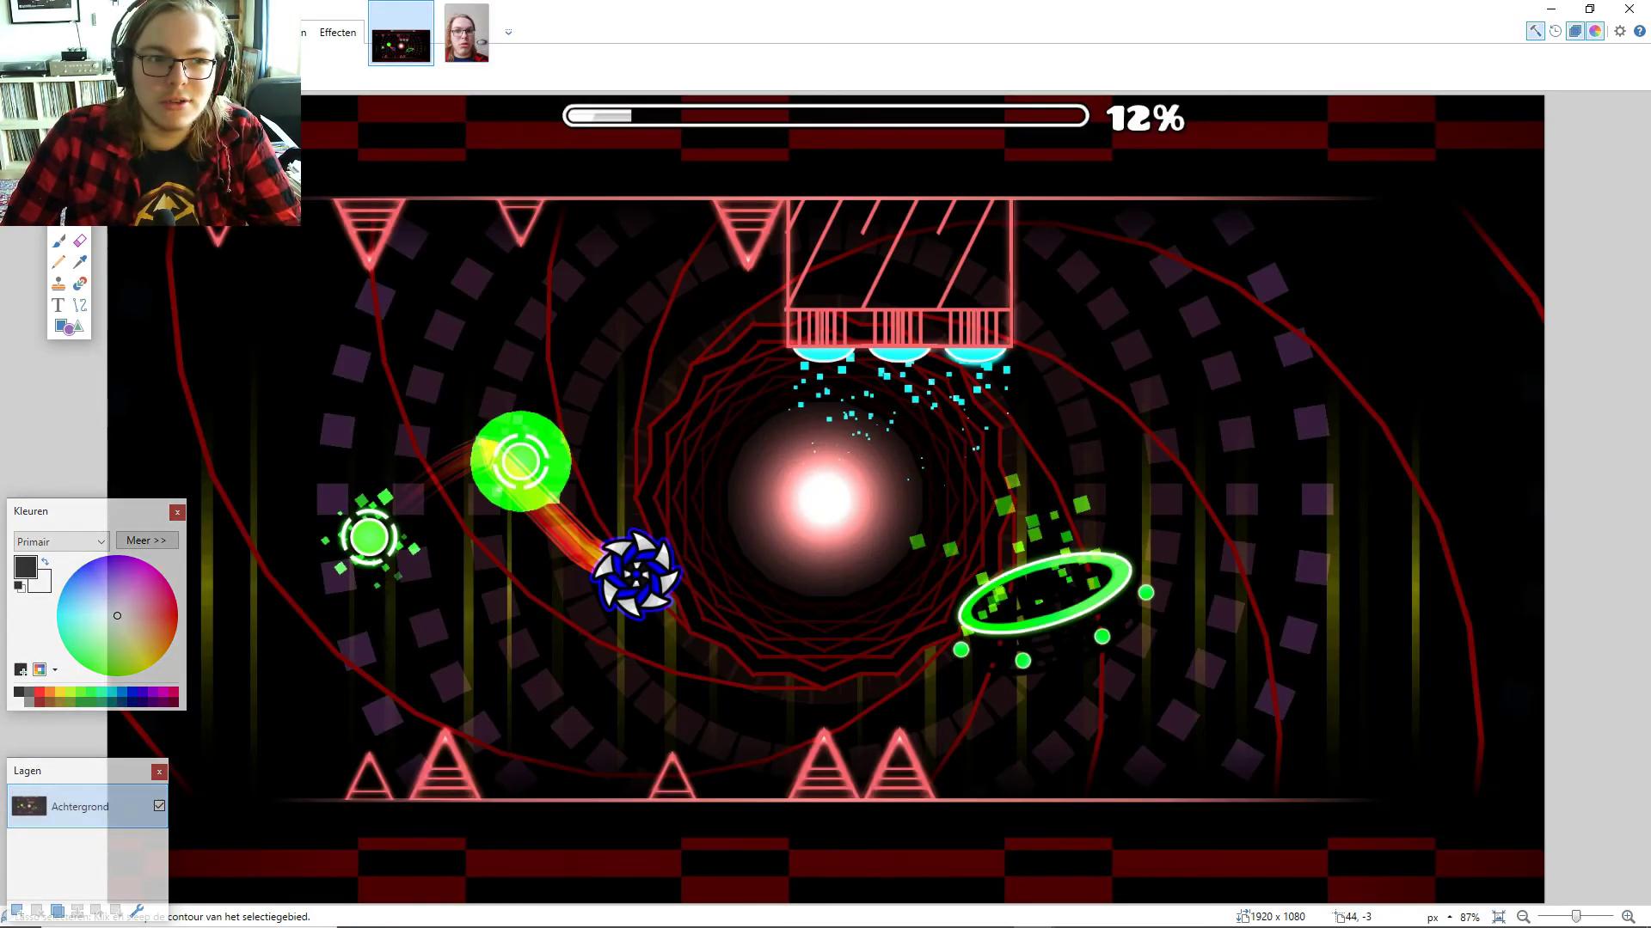
pyautogui.click(73, 32)
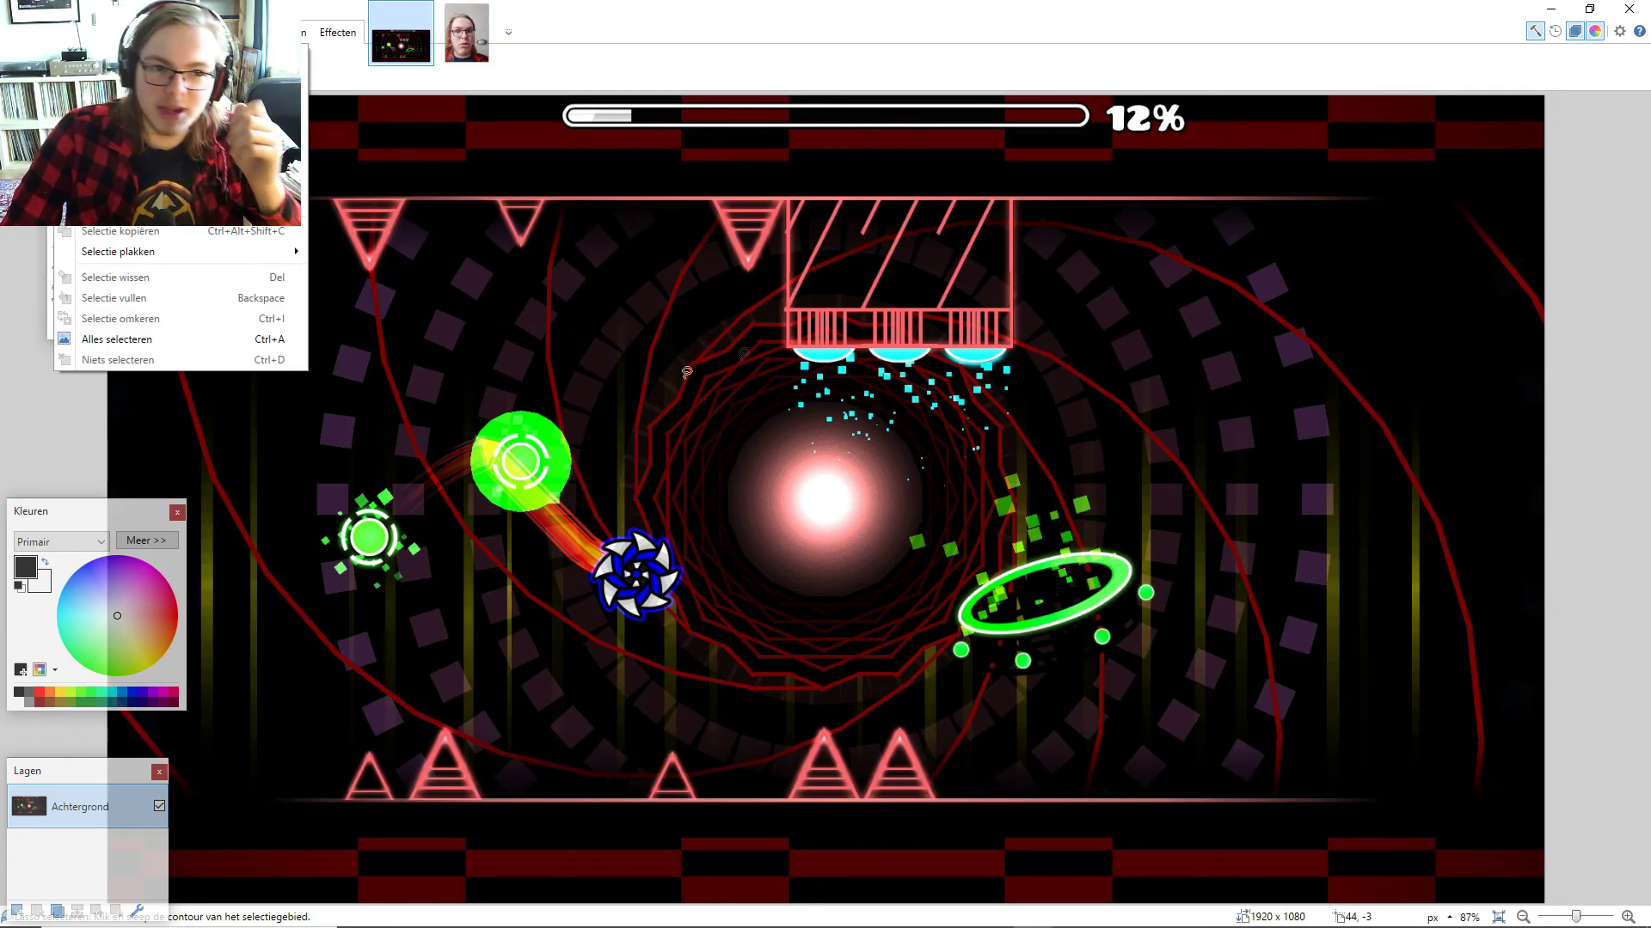
pyautogui.click(519, 395)
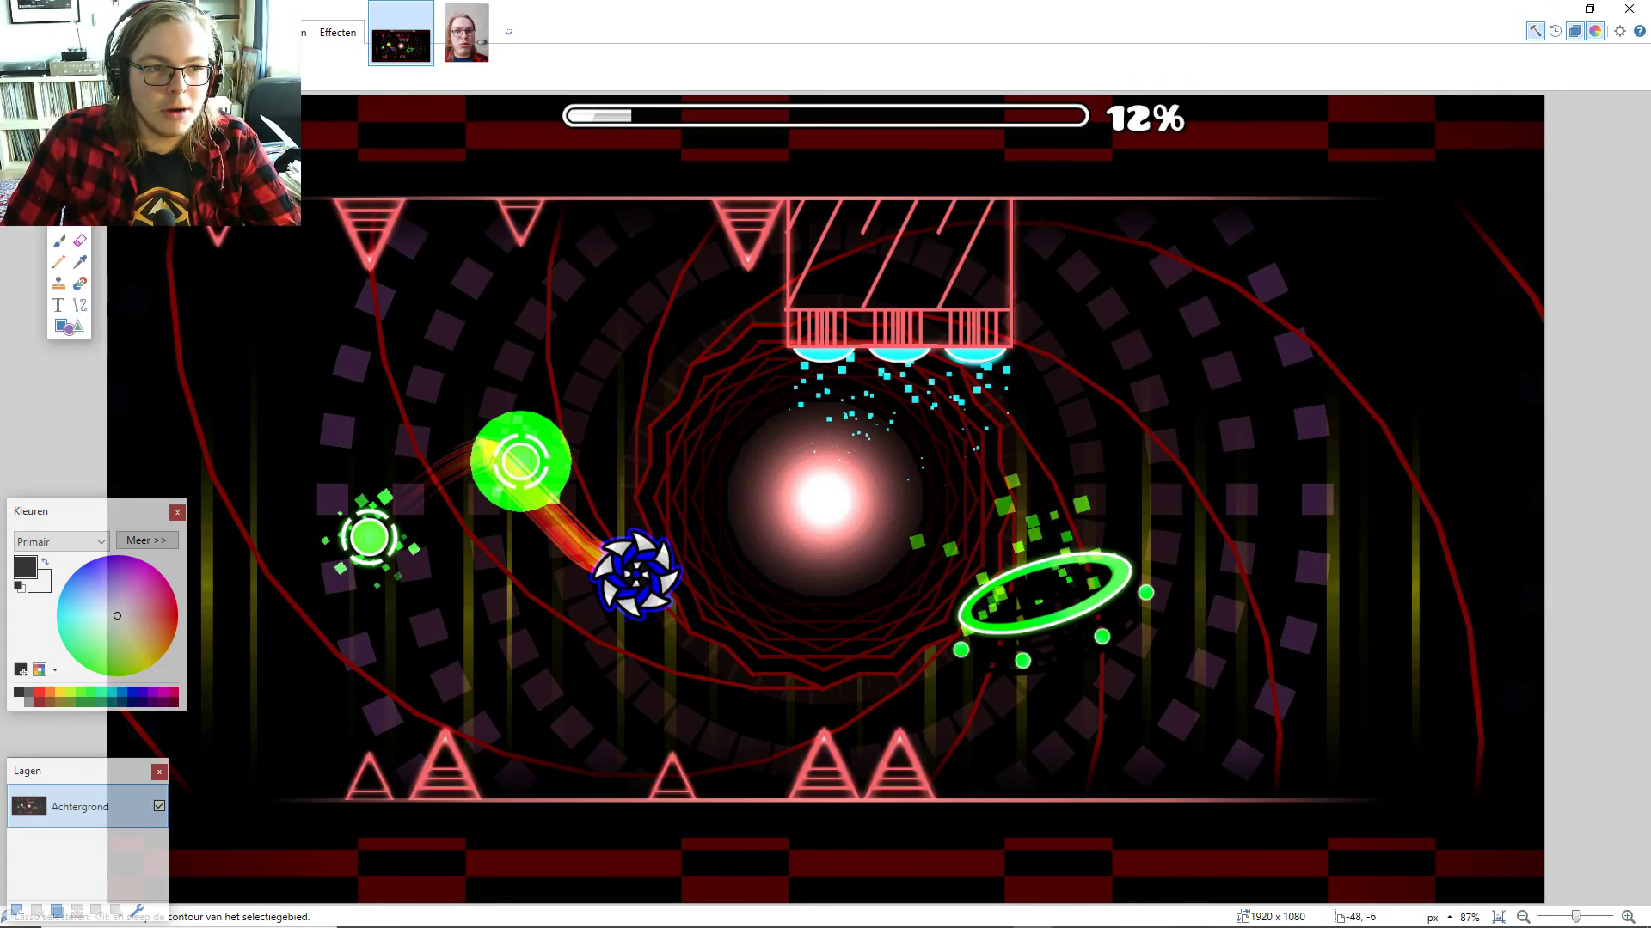
pyautogui.click(73, 32)
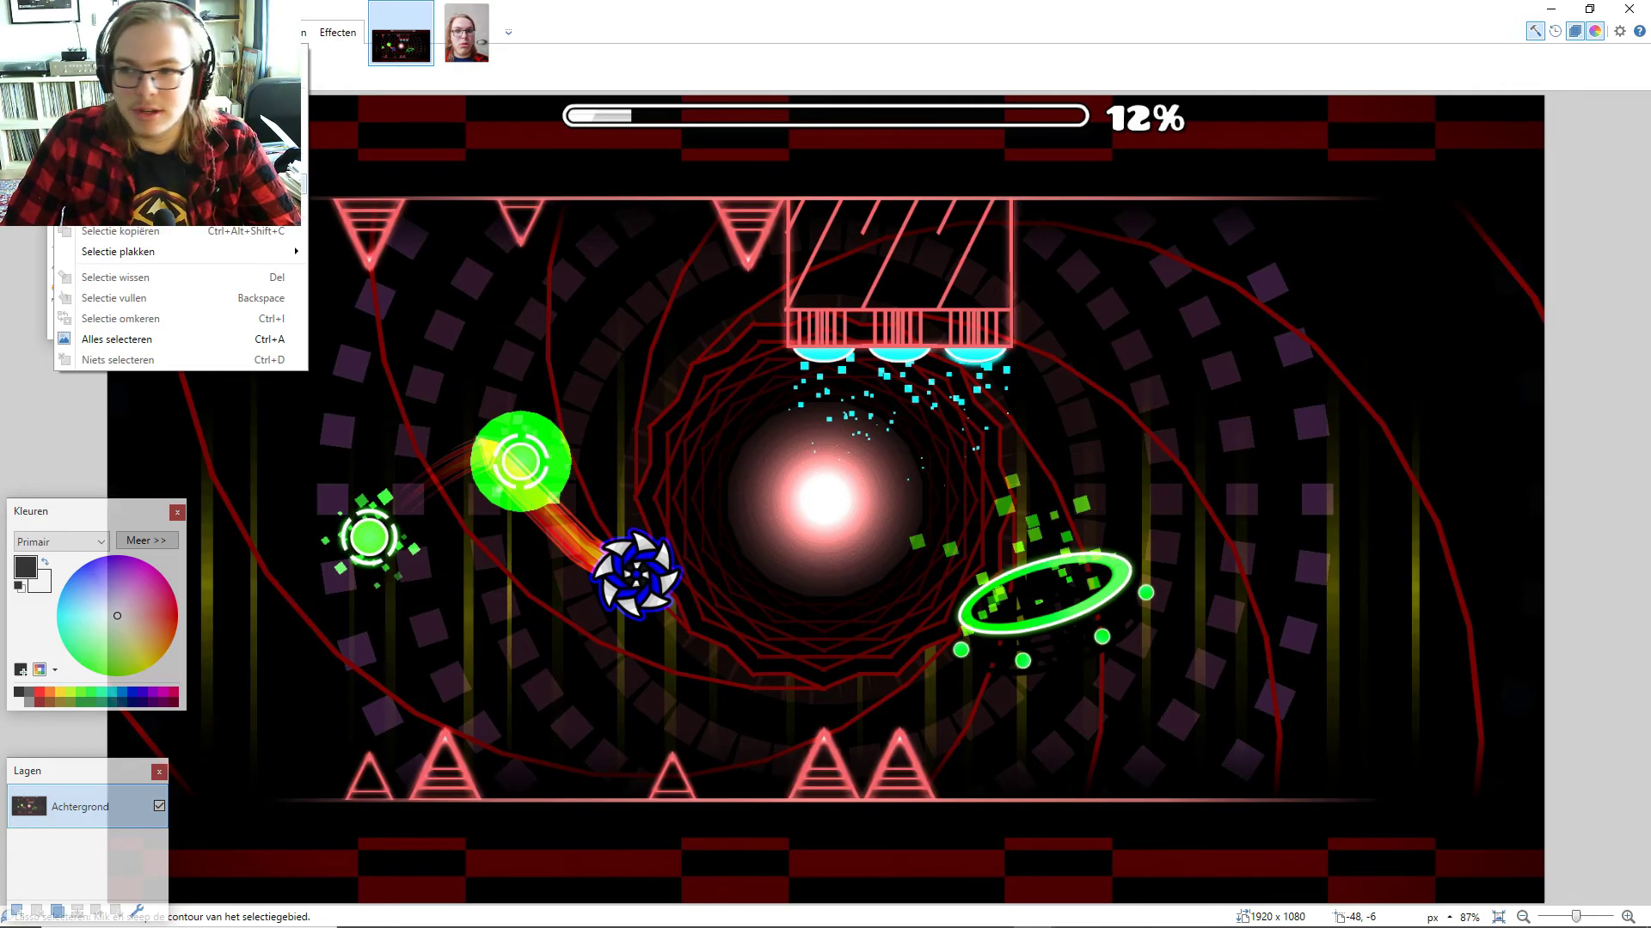
pyautogui.press('Escape')
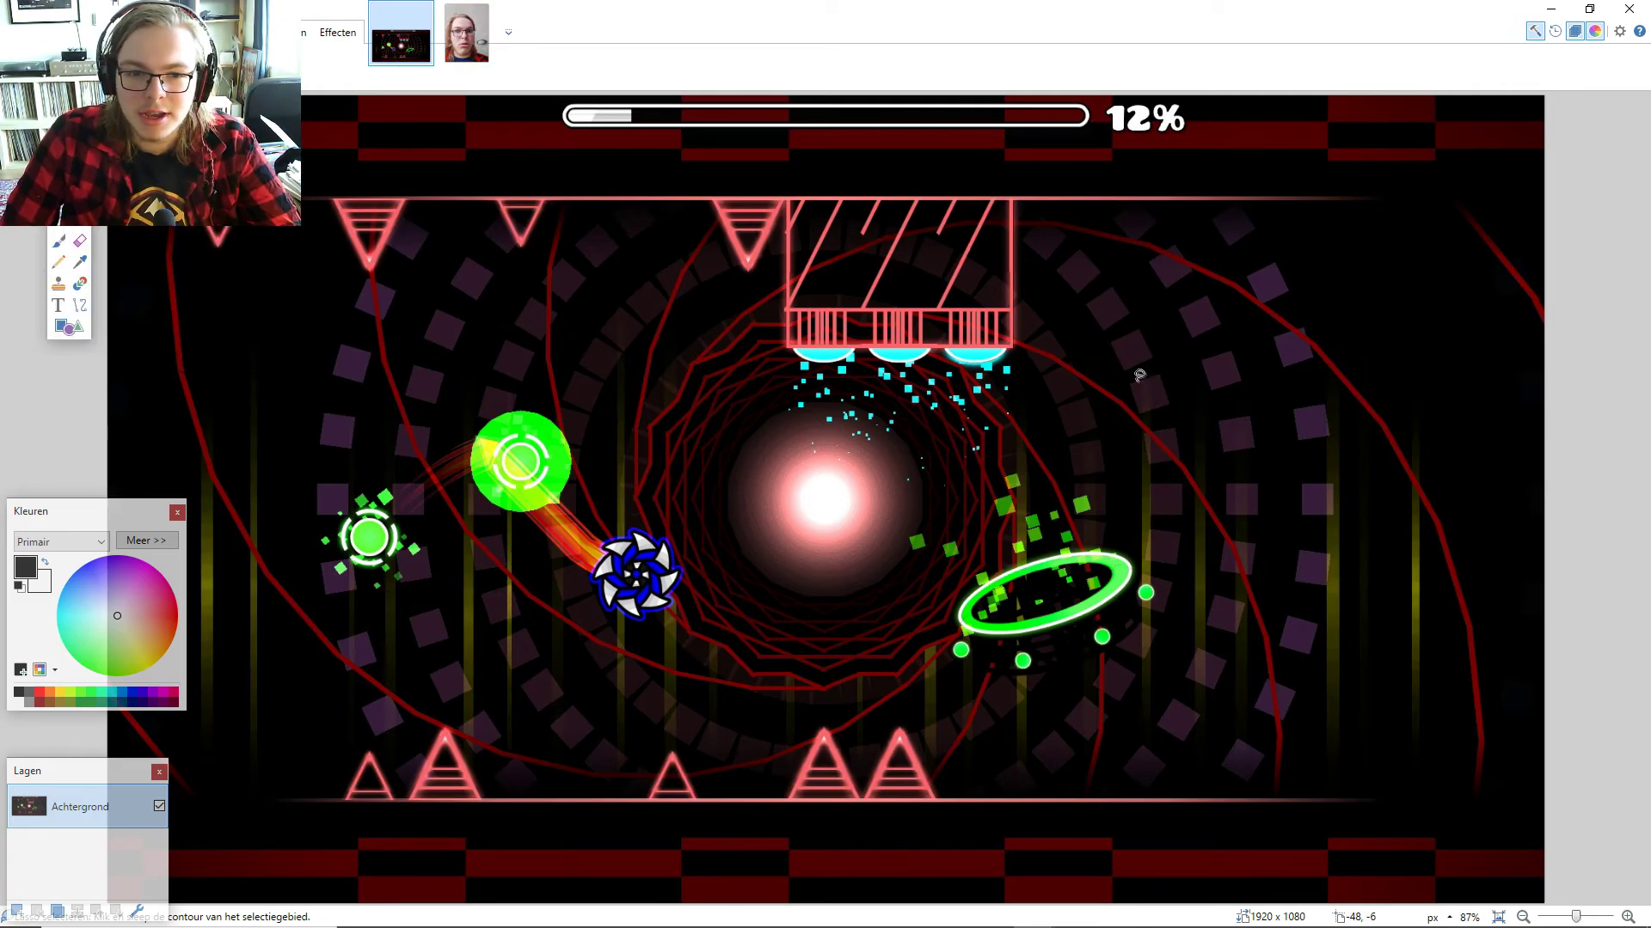
pyautogui.hotkey('ctrl', 'shift', 'v')
pyautogui.click(766, 639)
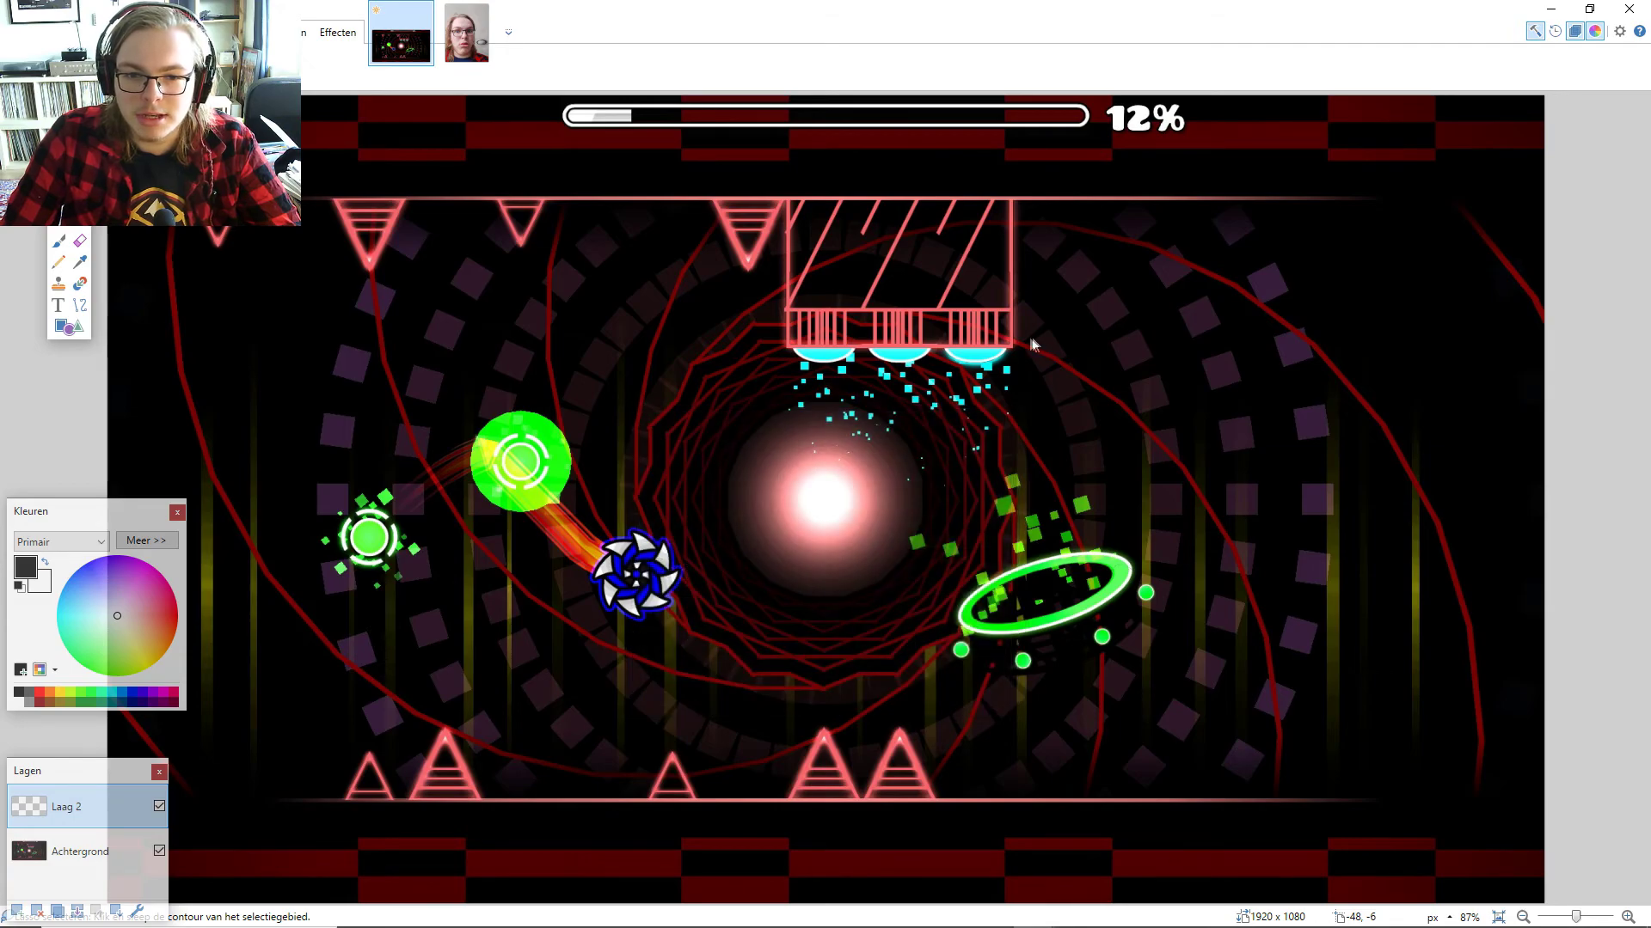
# - Scale the pasted head down to about 777 x 883 px and move it over the middle of the game screenshot
pyautogui.moveTo(1221, 335); pyautogui.dragTo(794, 470)
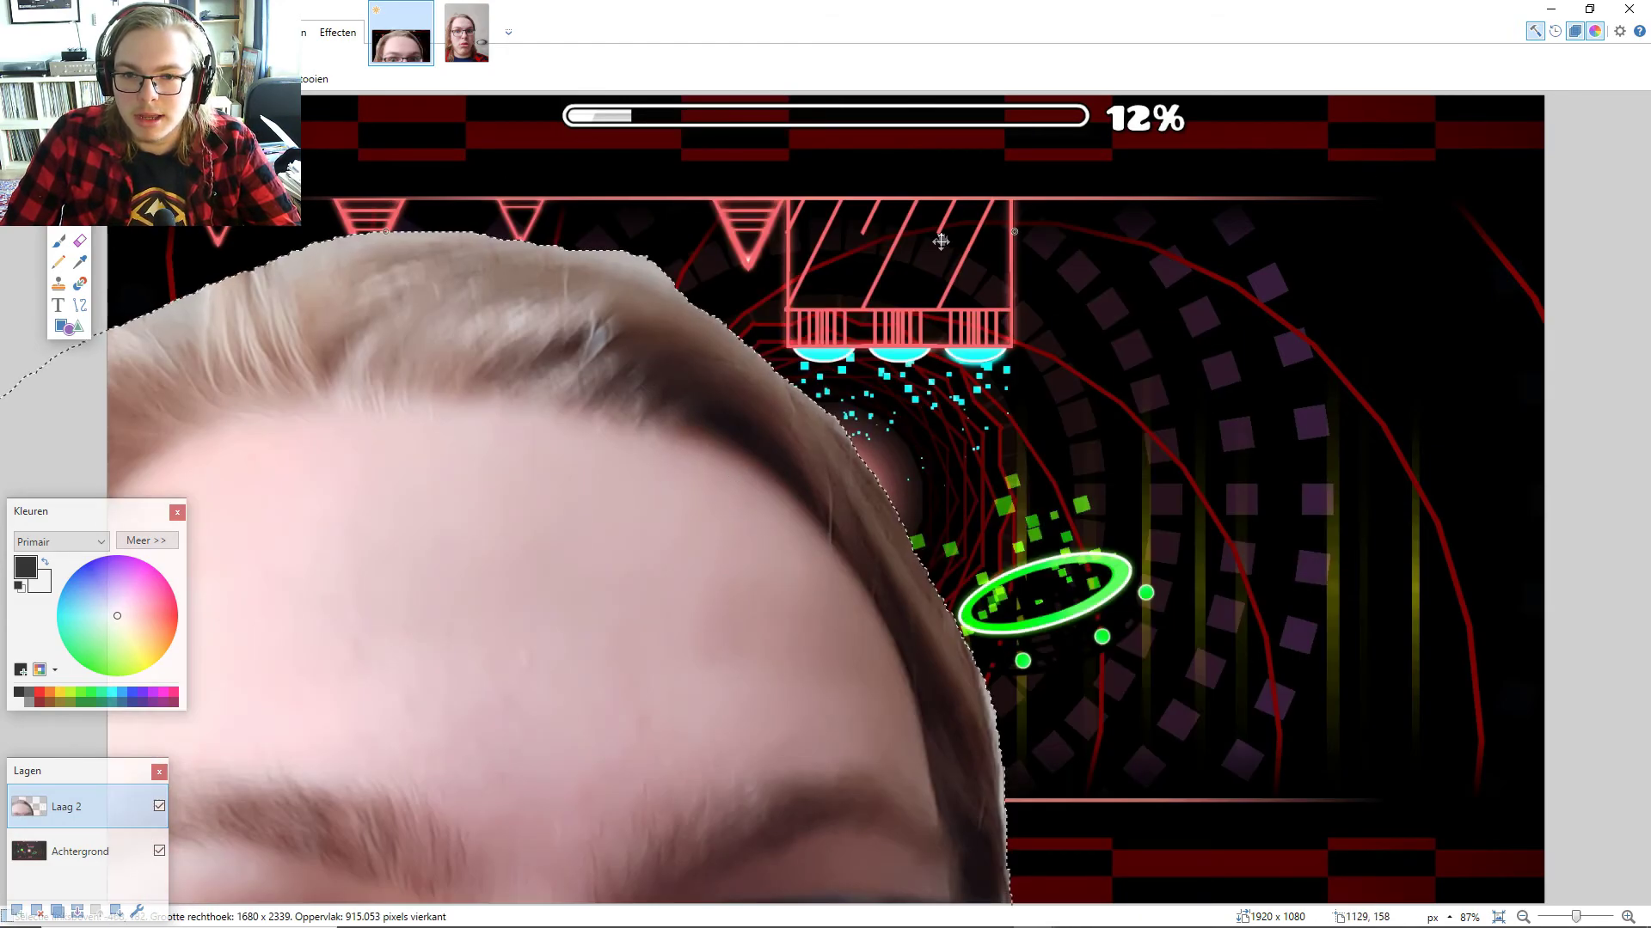
pyautogui.moveTo(1020, 238); pyautogui.dragTo(879, 452)
pyautogui.moveTo(506, 618); pyautogui.dragTo(840, 415)
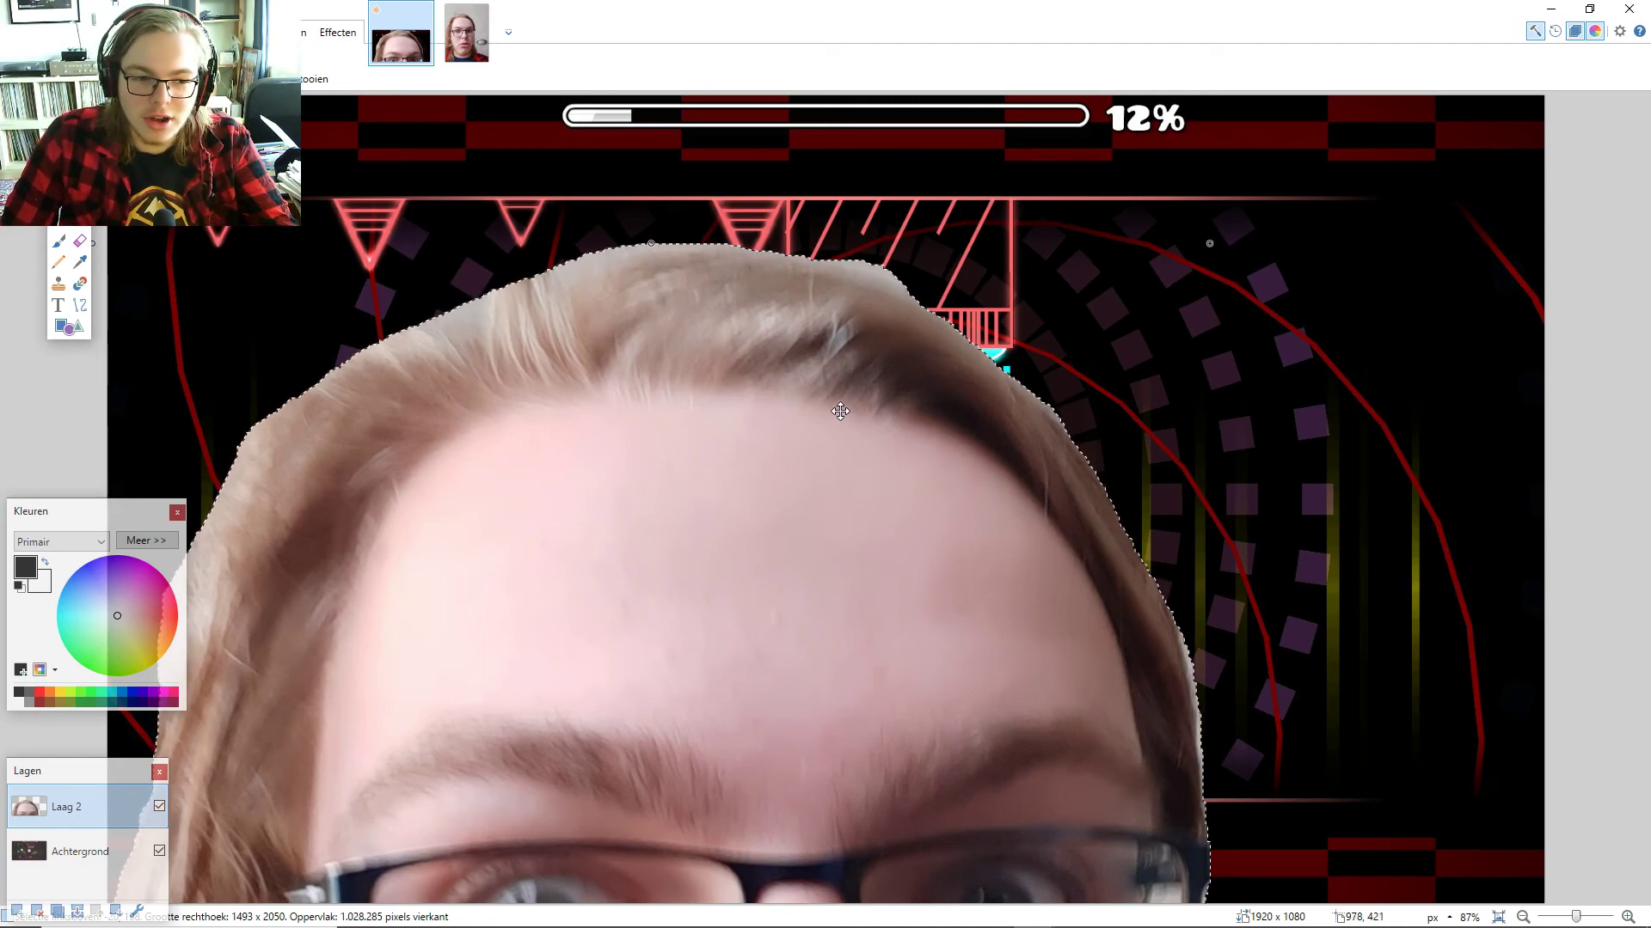
pyautogui.moveTo(968, 358); pyautogui.dragTo(1017, 379)
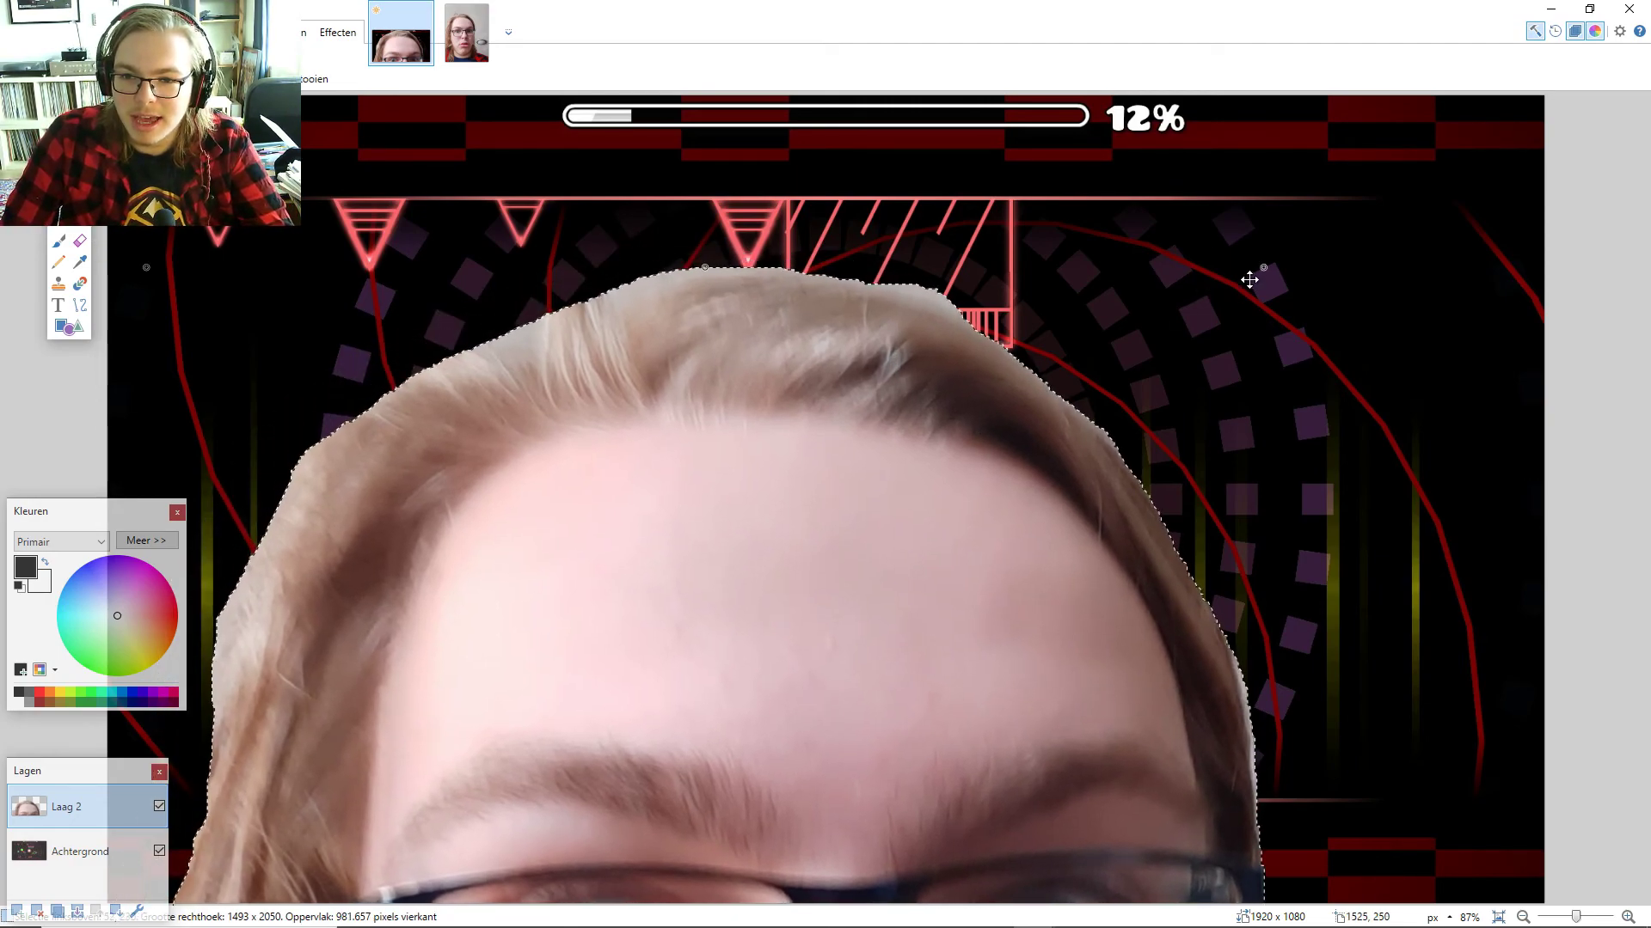
pyautogui.moveTo(1264, 266); pyautogui.dragTo(1098, 639)
pyautogui.moveTo(864, 700); pyautogui.dragTo(1006, 281)
pyautogui.moveTo(1245, 195); pyautogui.dragTo(874, 722)
pyautogui.moveTo(678, 791); pyautogui.dragTo(748, 397)
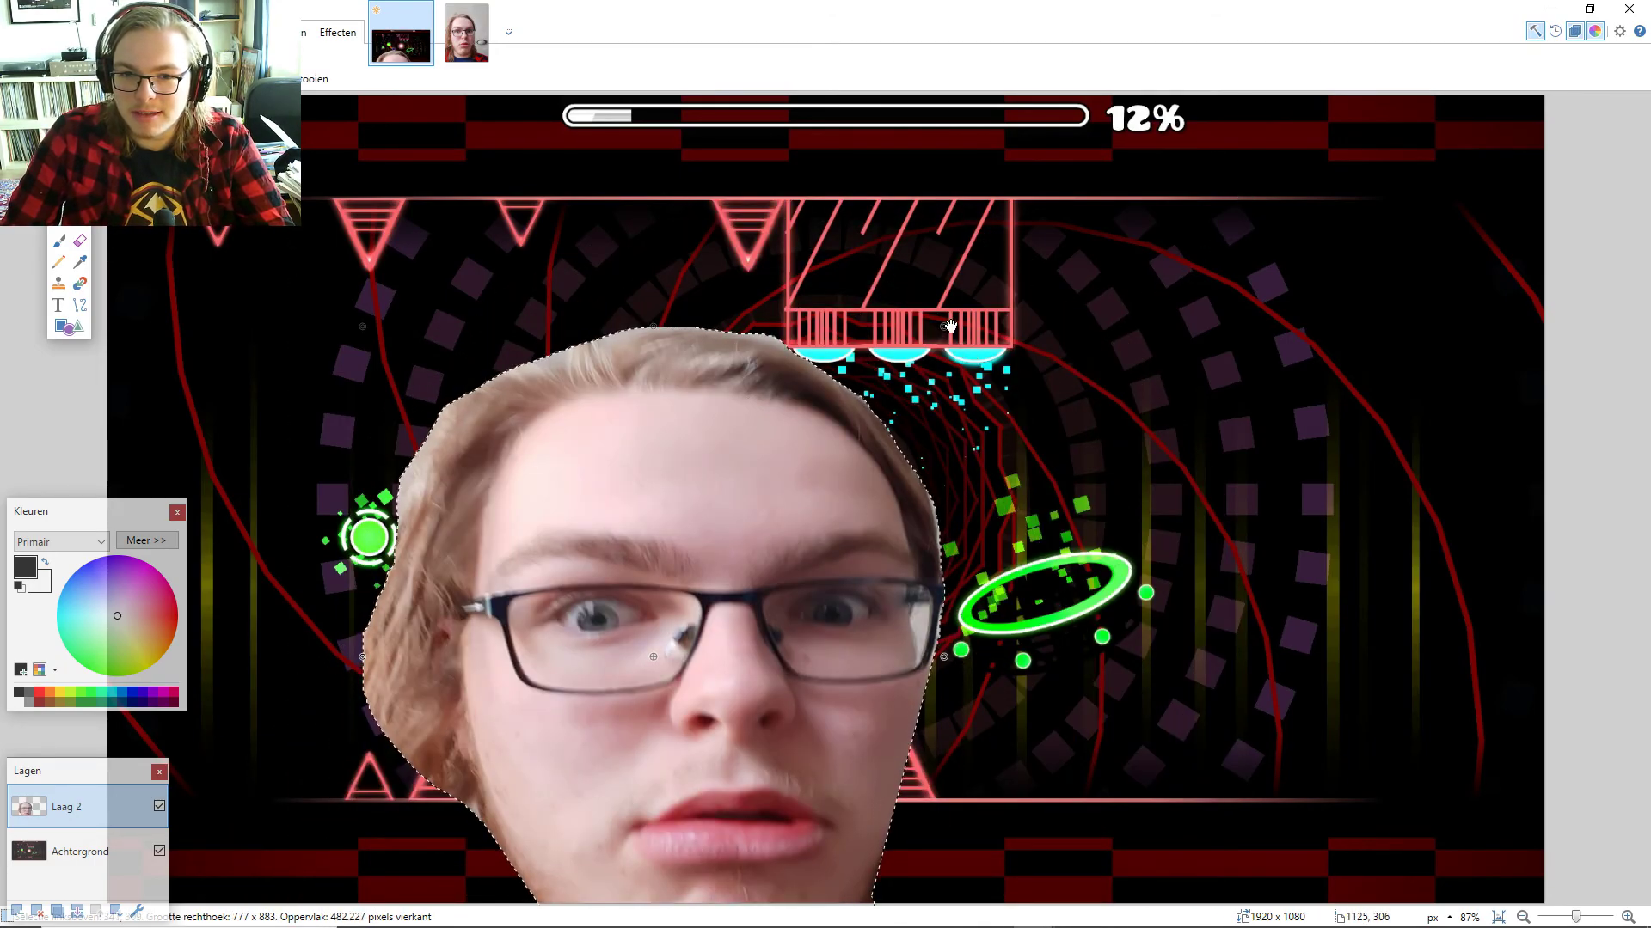
# - Shrink the head to about 664 x 774 px and place it in the image's upper-right corner, slightly overlapping the edges
pyautogui.moveTo(950, 327); pyautogui.dragTo(905, 370)
pyautogui.moveTo(757, 542); pyautogui.dragTo(1413, 535)
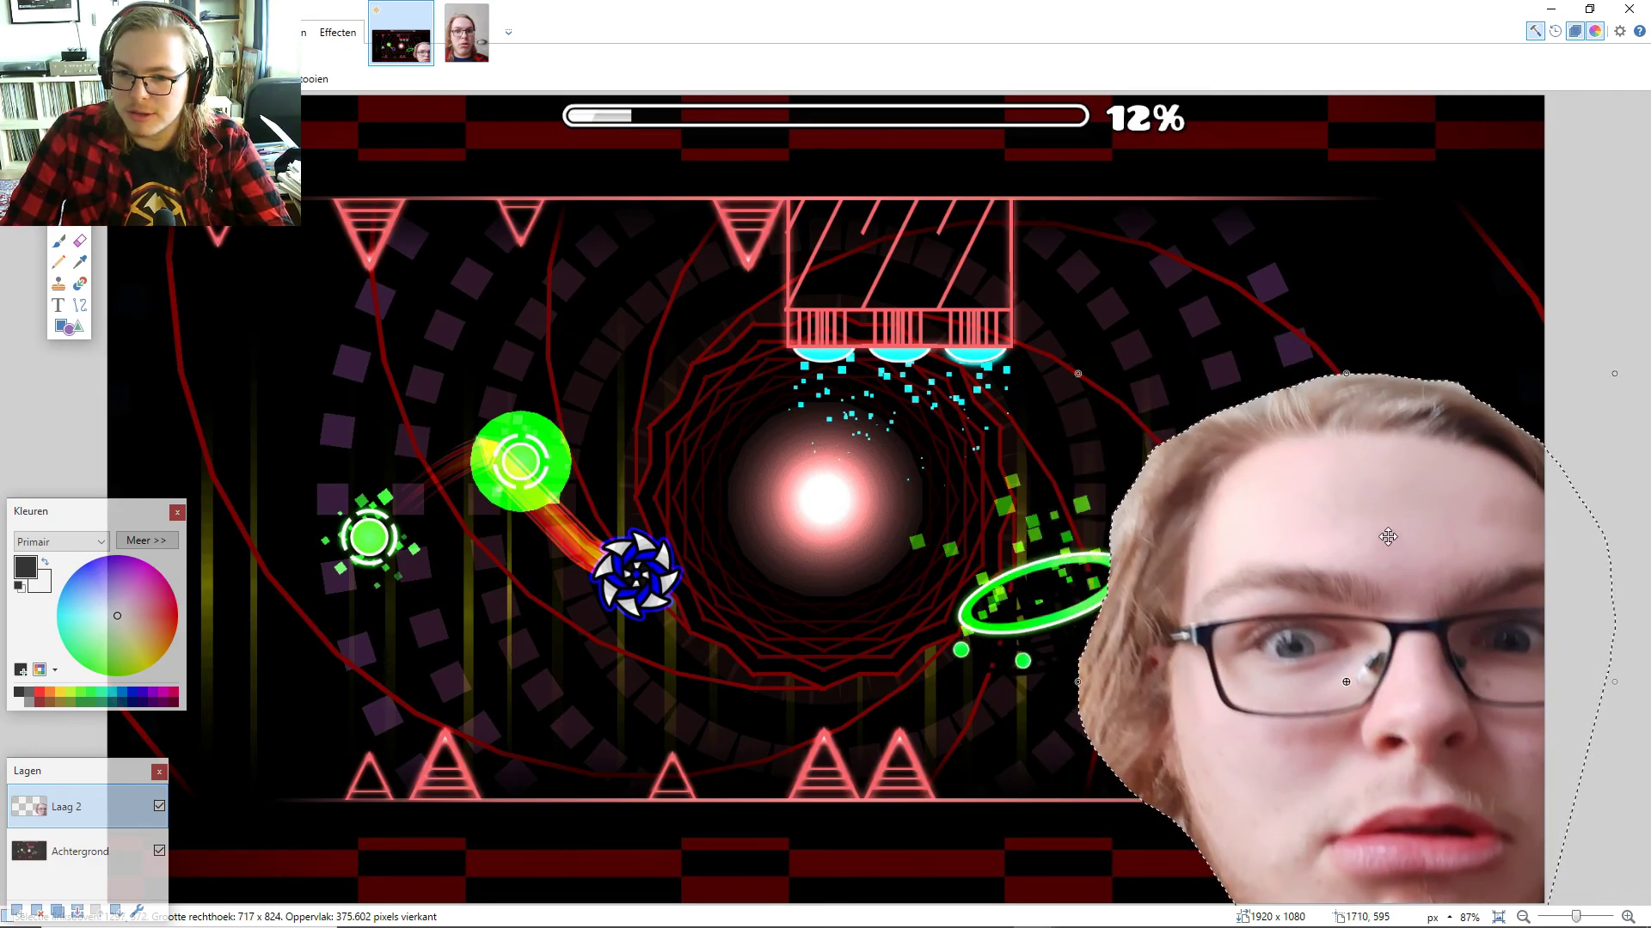
pyautogui.moveTo(1387, 536); pyautogui.dragTo(1249, 472)
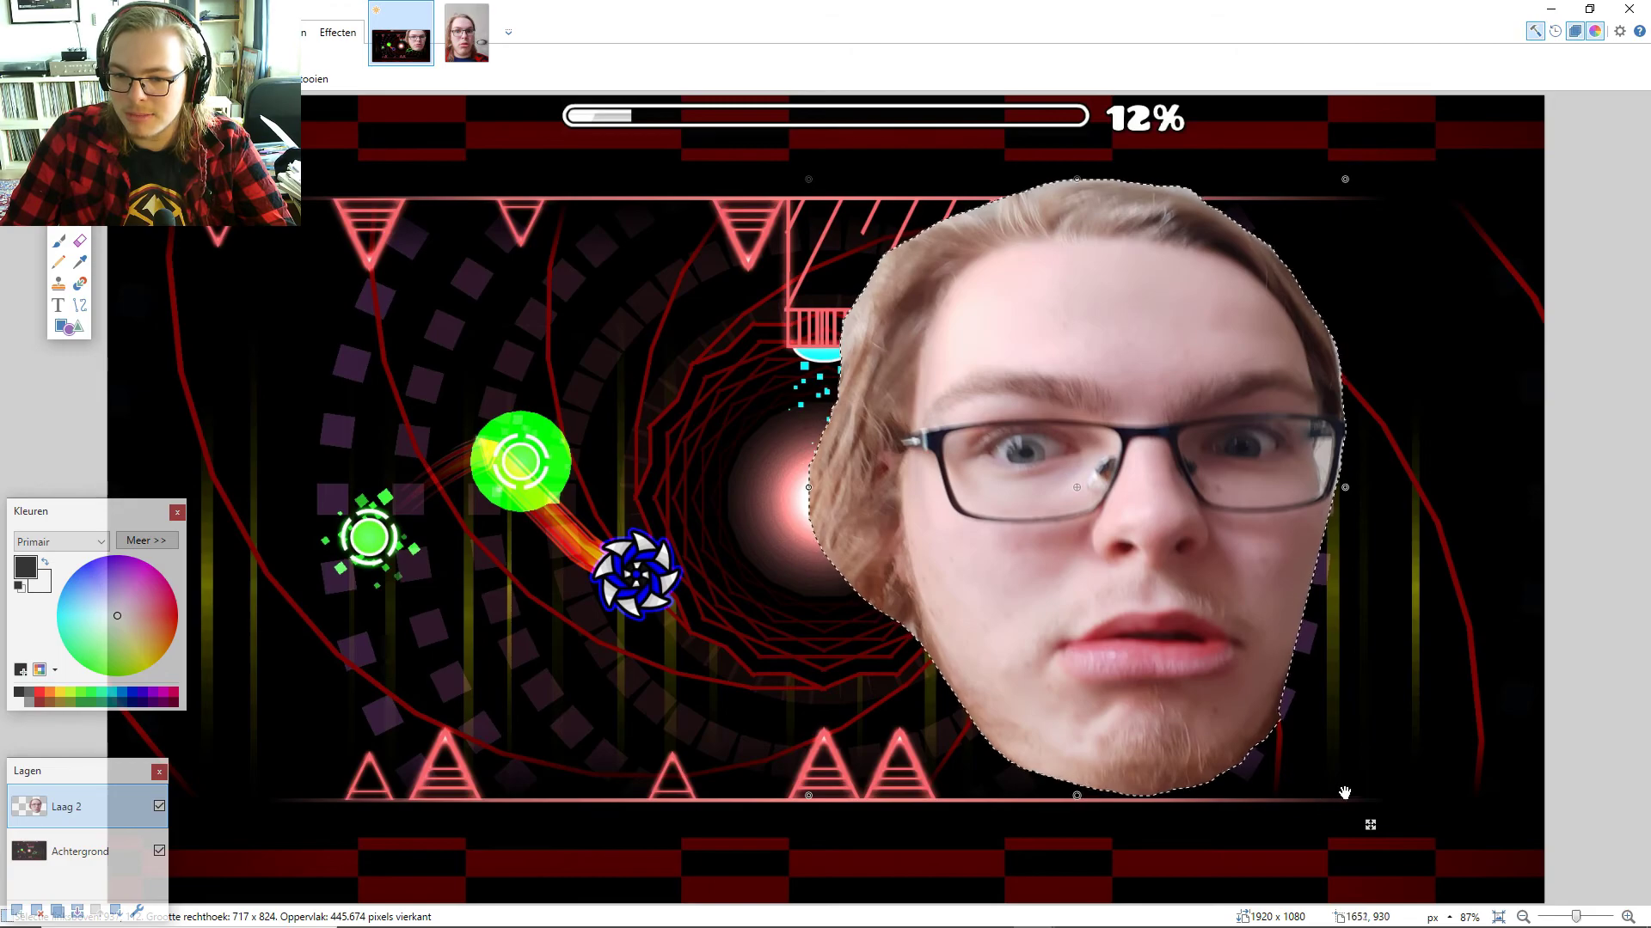
pyautogui.moveTo(1345, 792); pyautogui.dragTo(1305, 757)
pyautogui.moveTo(1140, 669); pyautogui.dragTo(1396, 509)
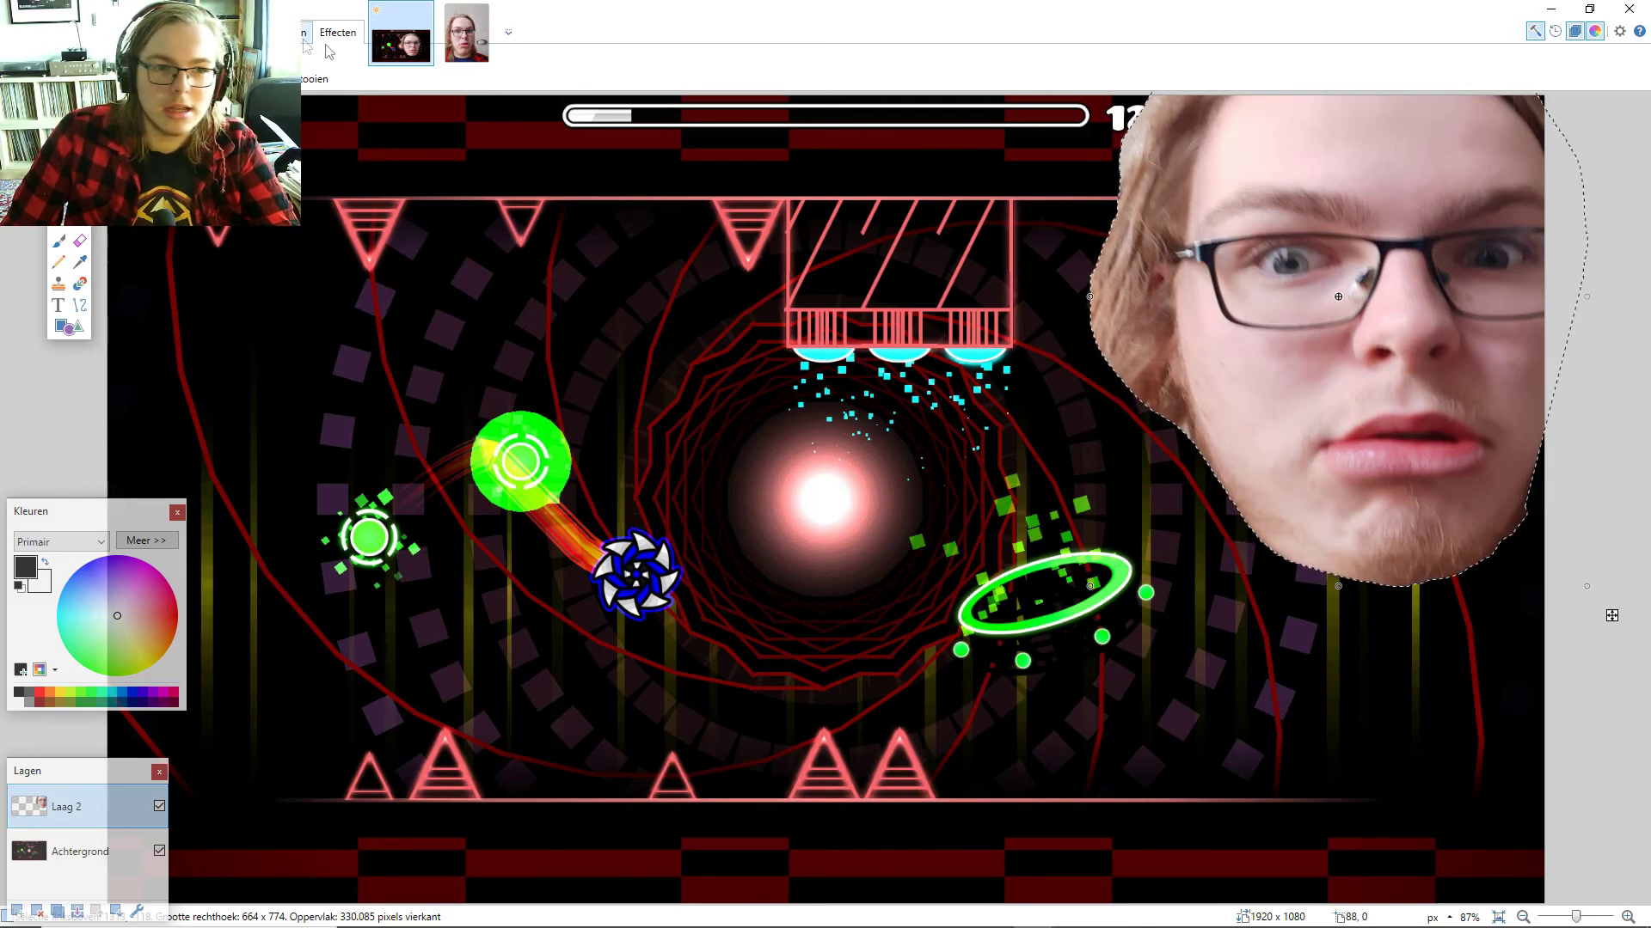
pyautogui.moveTo(1404, 298); pyautogui.dragTo(1389, 276)
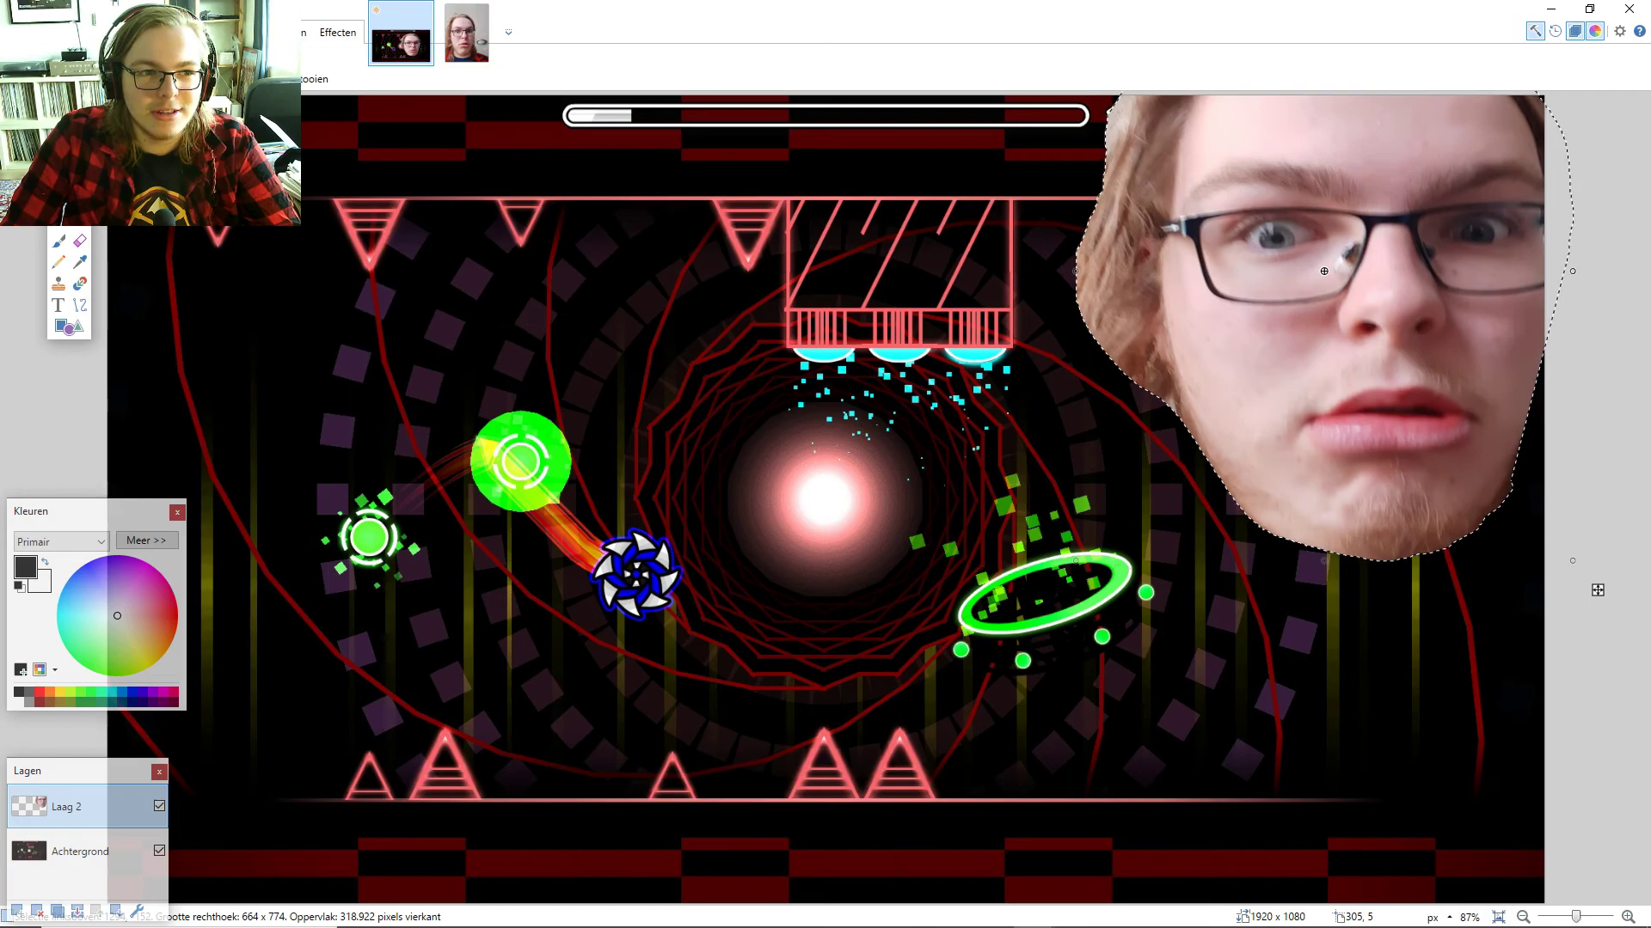
# - Open the sprite sheet GJ_GameSheet03-uhd from the Afbeeldingen folder
pyautogui.click(51, 75)
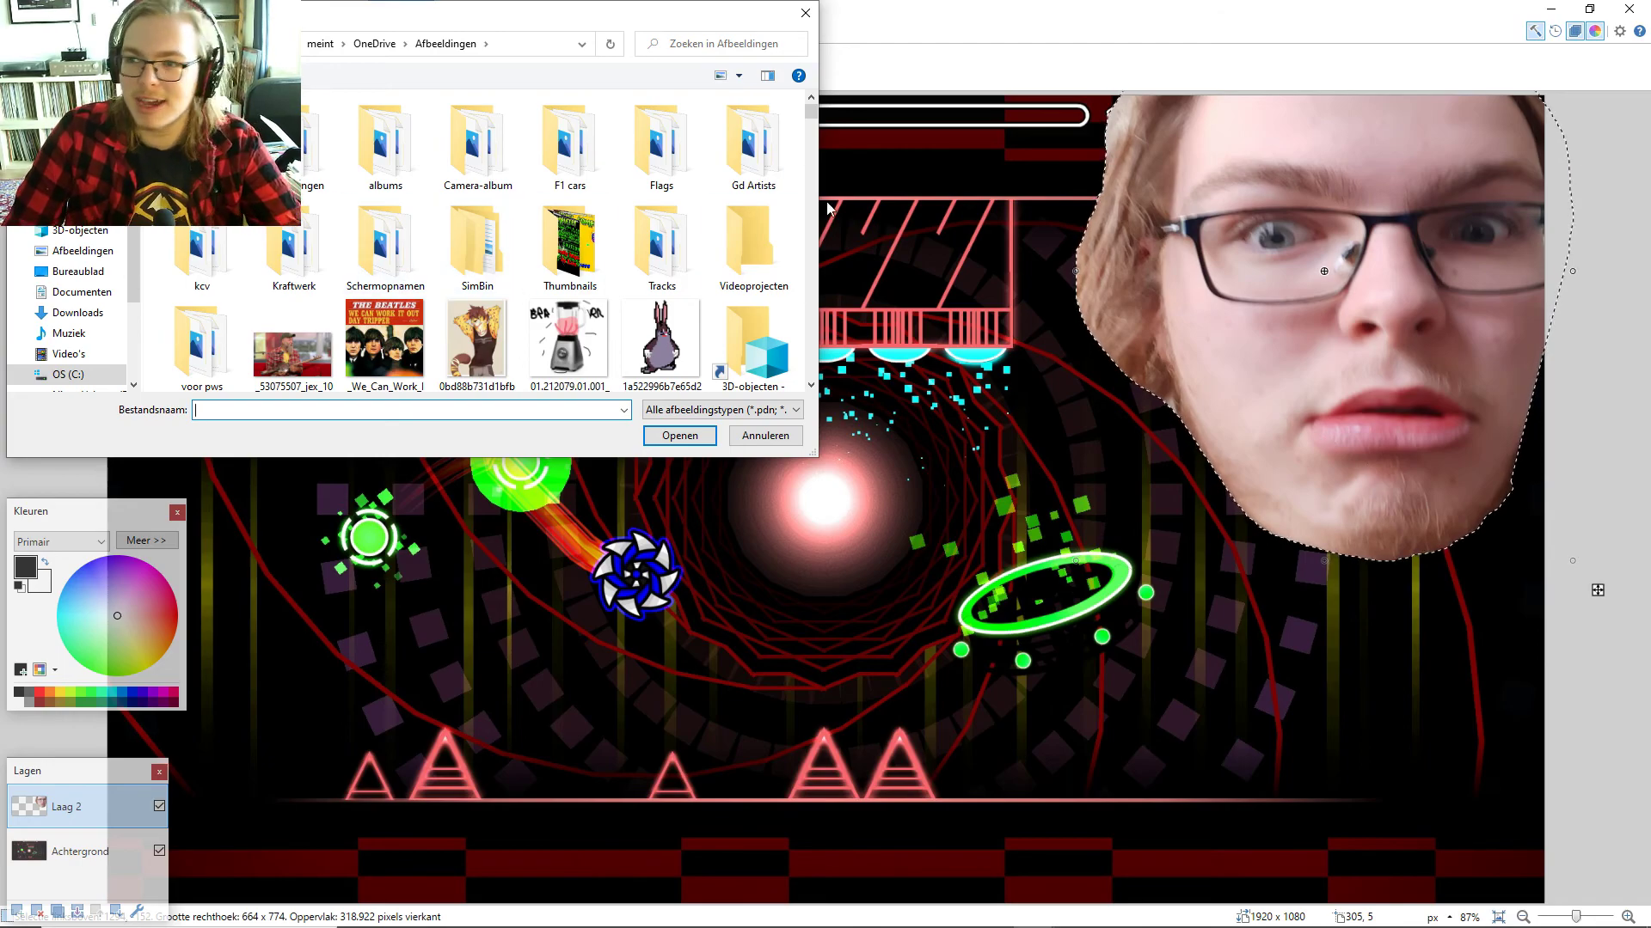
pyautogui.scroll(-3, 312, 287)
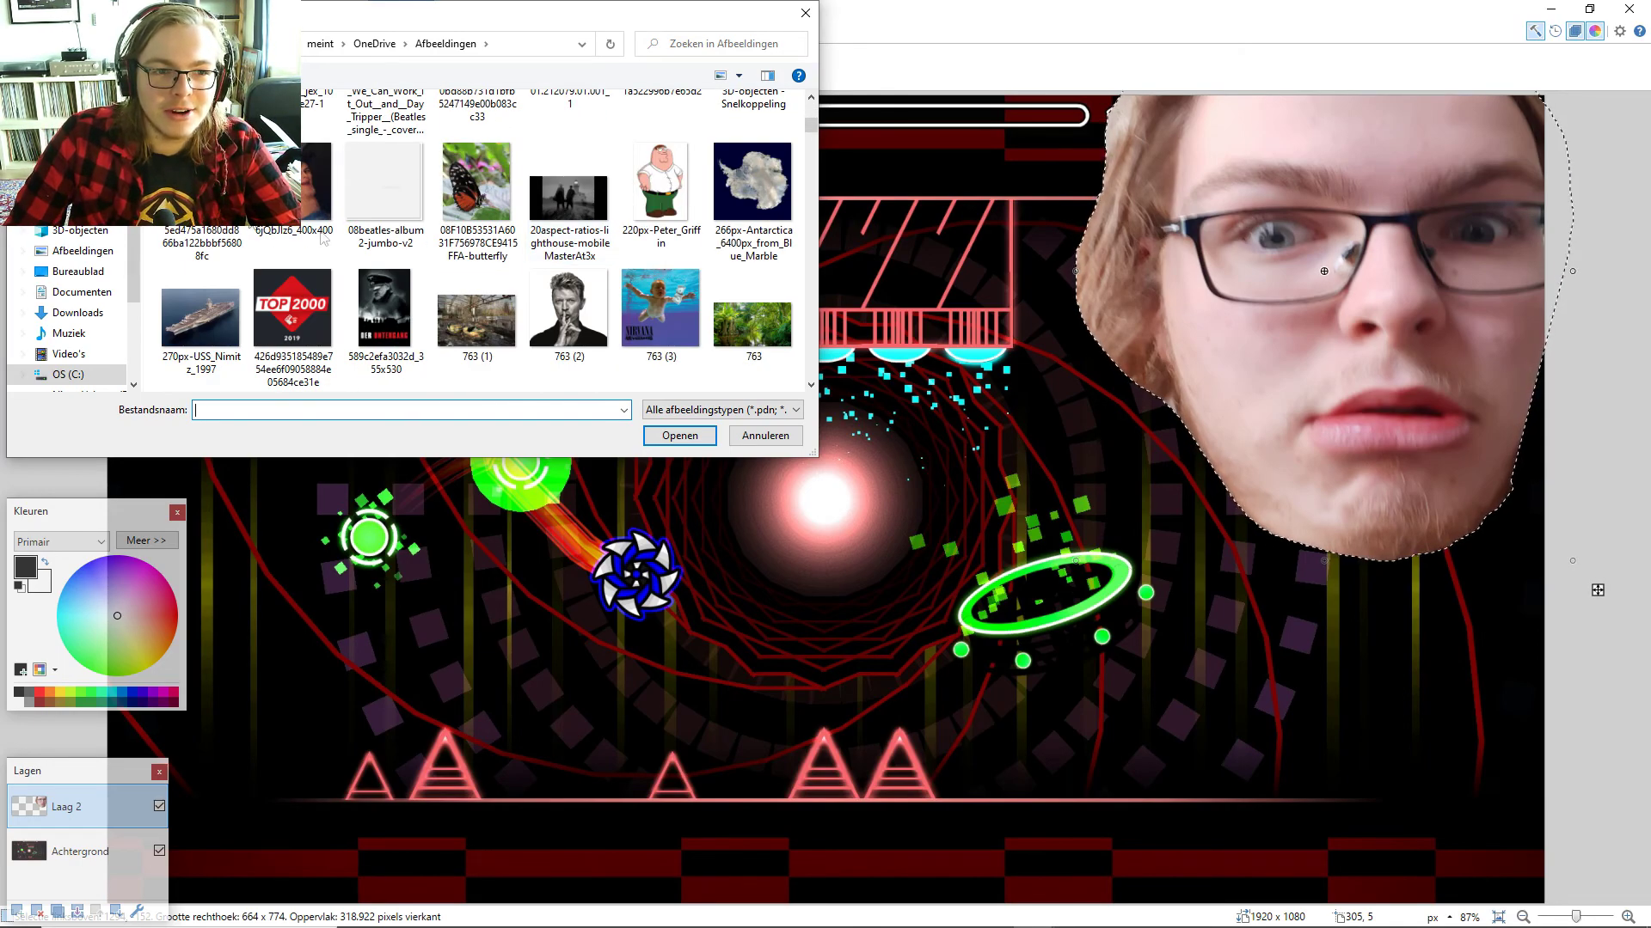
pyautogui.scroll(-15, 745, 301)
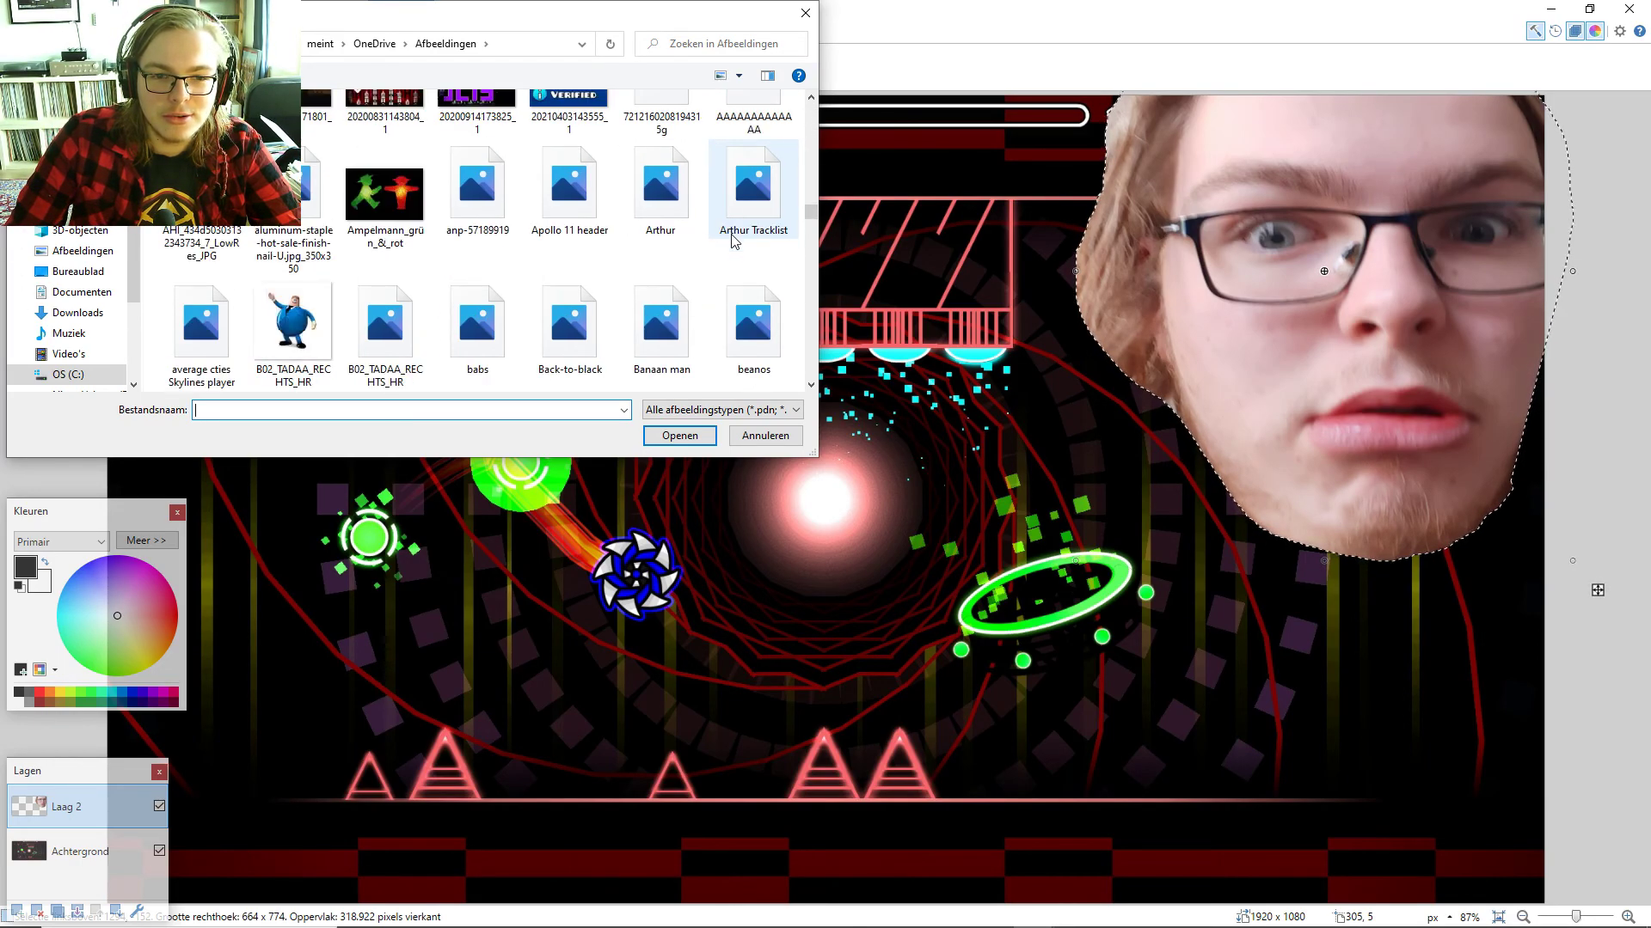
pyautogui.scroll(-10, 721, 225)
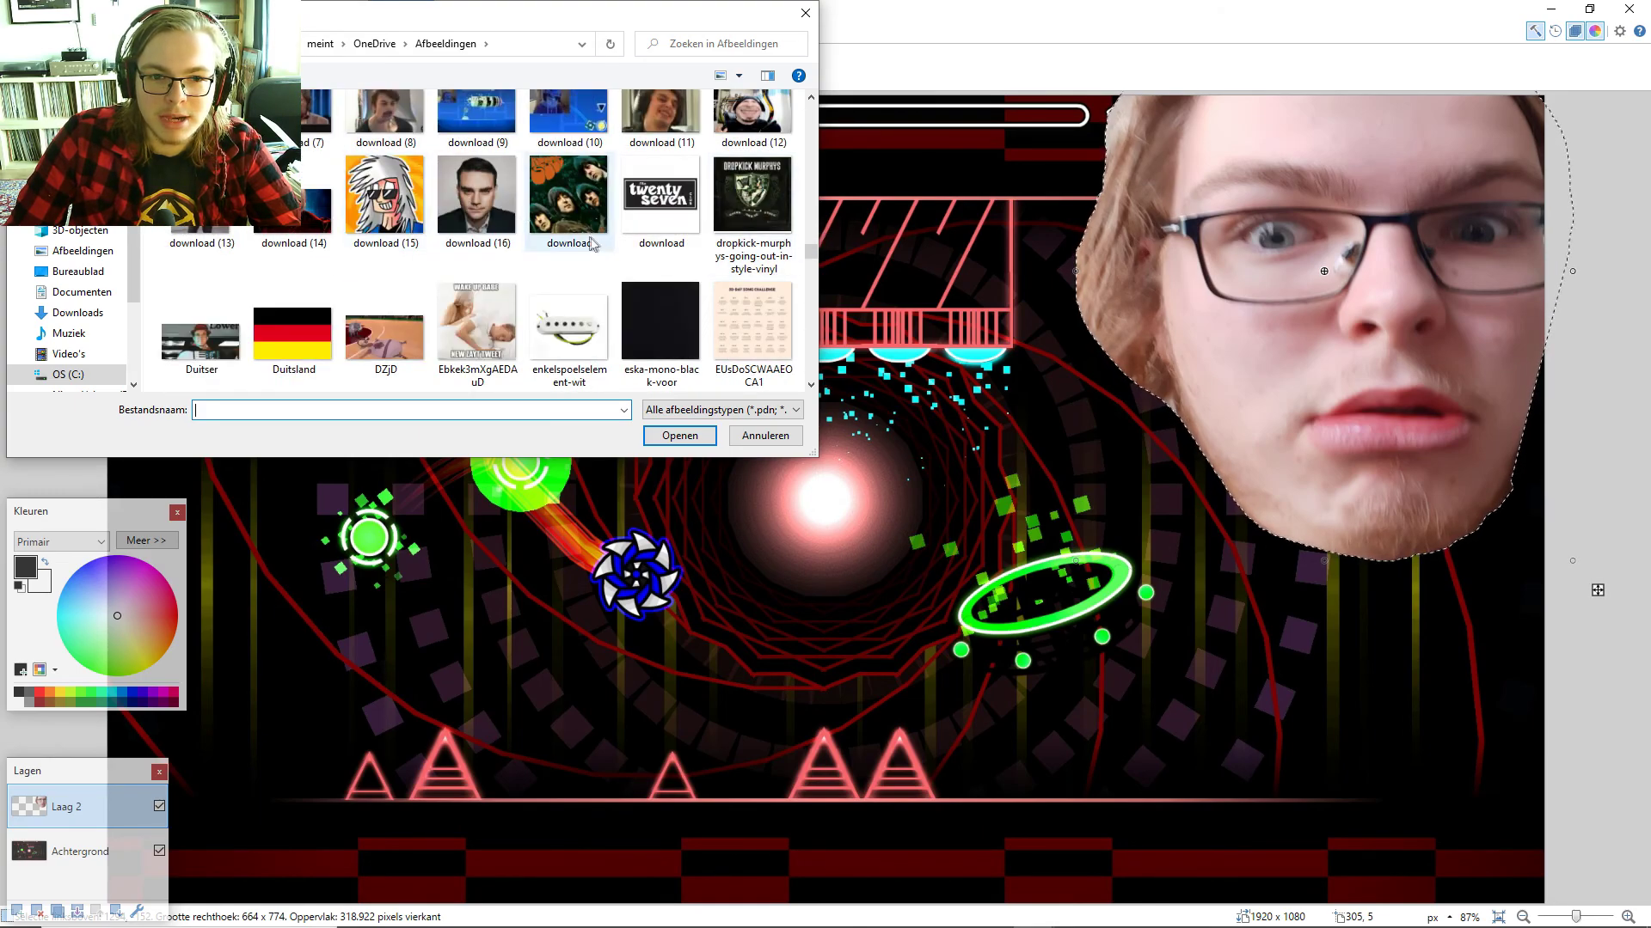
pyautogui.scroll(-3, 387, 232)
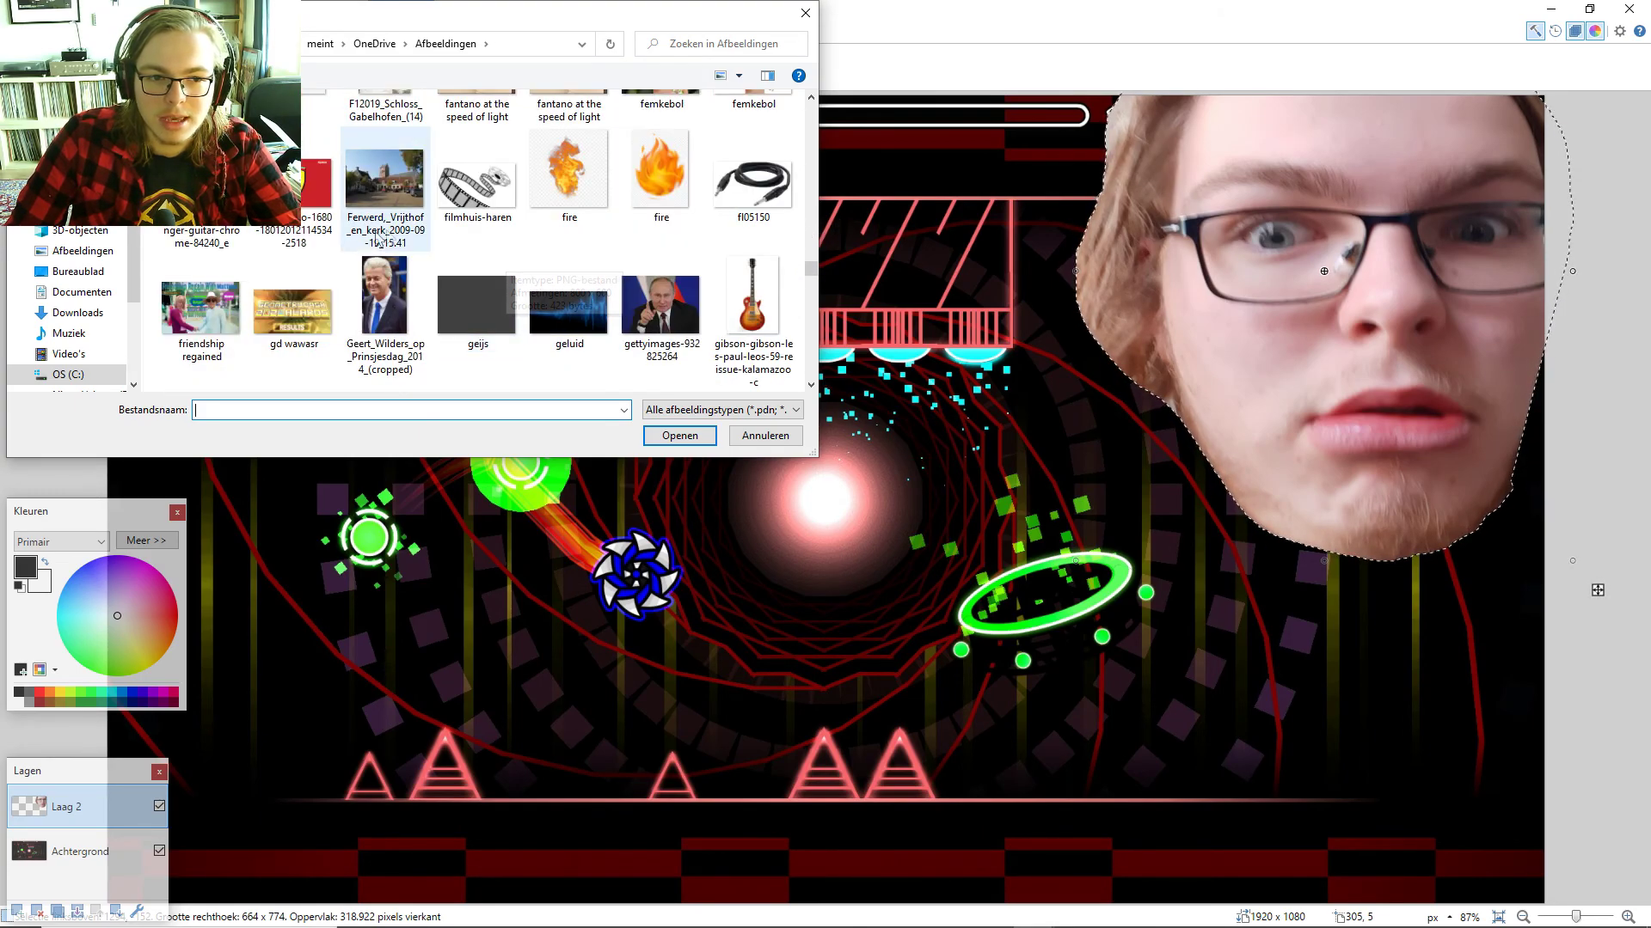
pyautogui.click(202, 314)
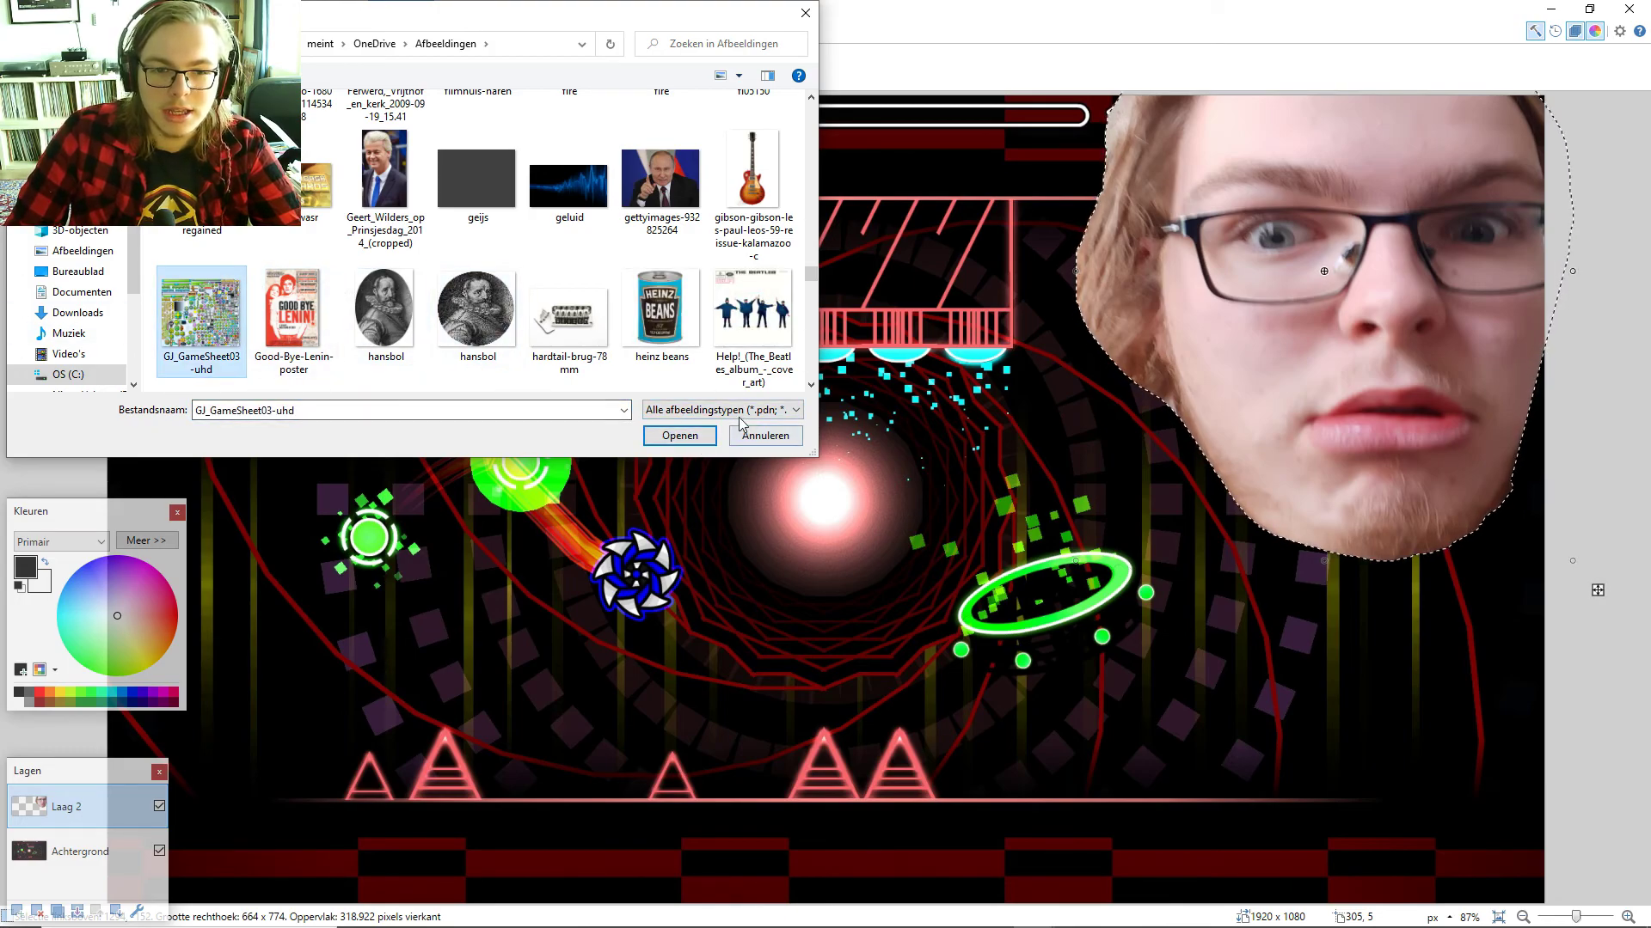
pyautogui.click(679, 436)
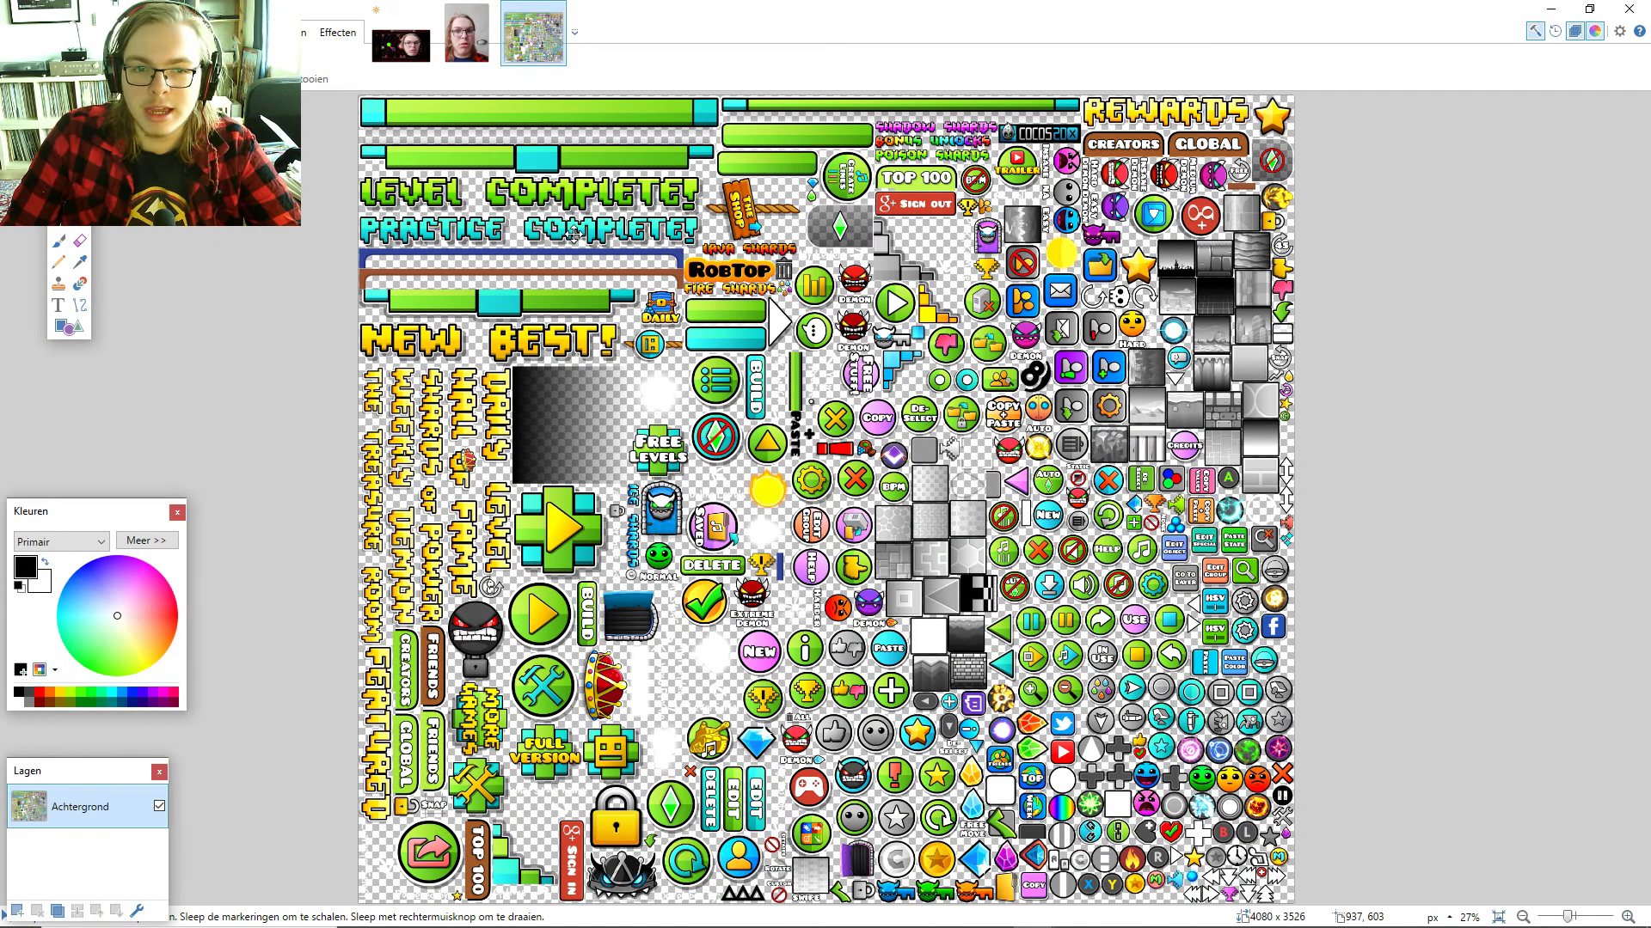
# - Select the green LEVEL COMPLETE! lettering on the sprite sheet with a rectangle of about 1502 x 171 px and copy it
pyautogui.scroll(4, 381, 160)
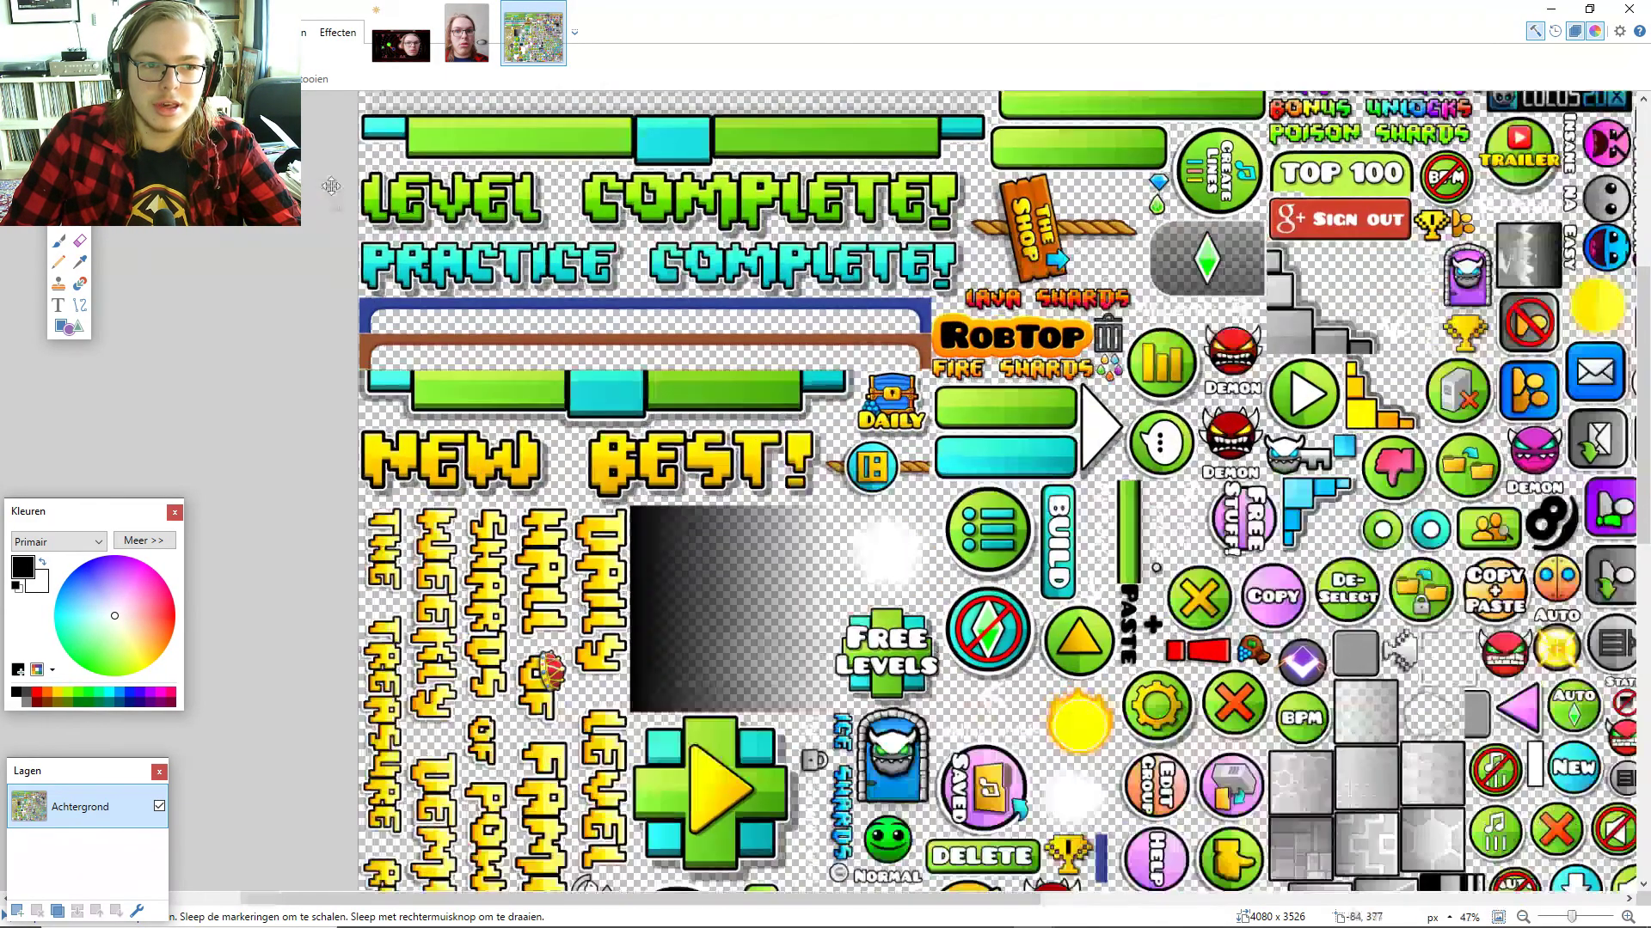
pyautogui.scroll(1, 920, 280)
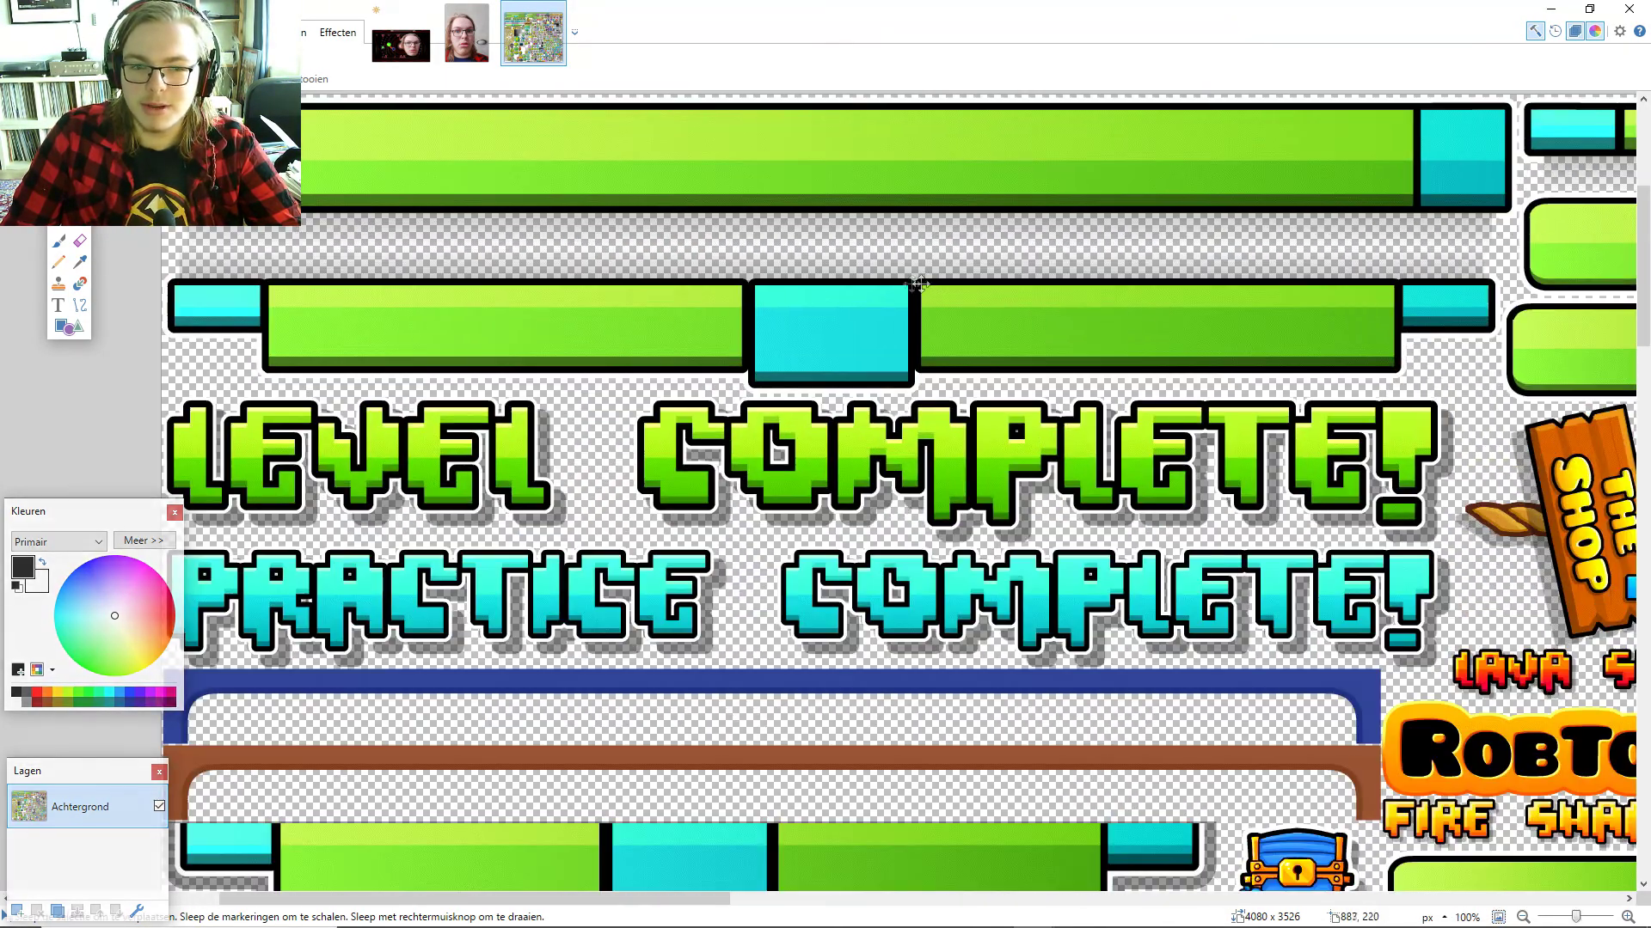
pyautogui.click(59, 134)
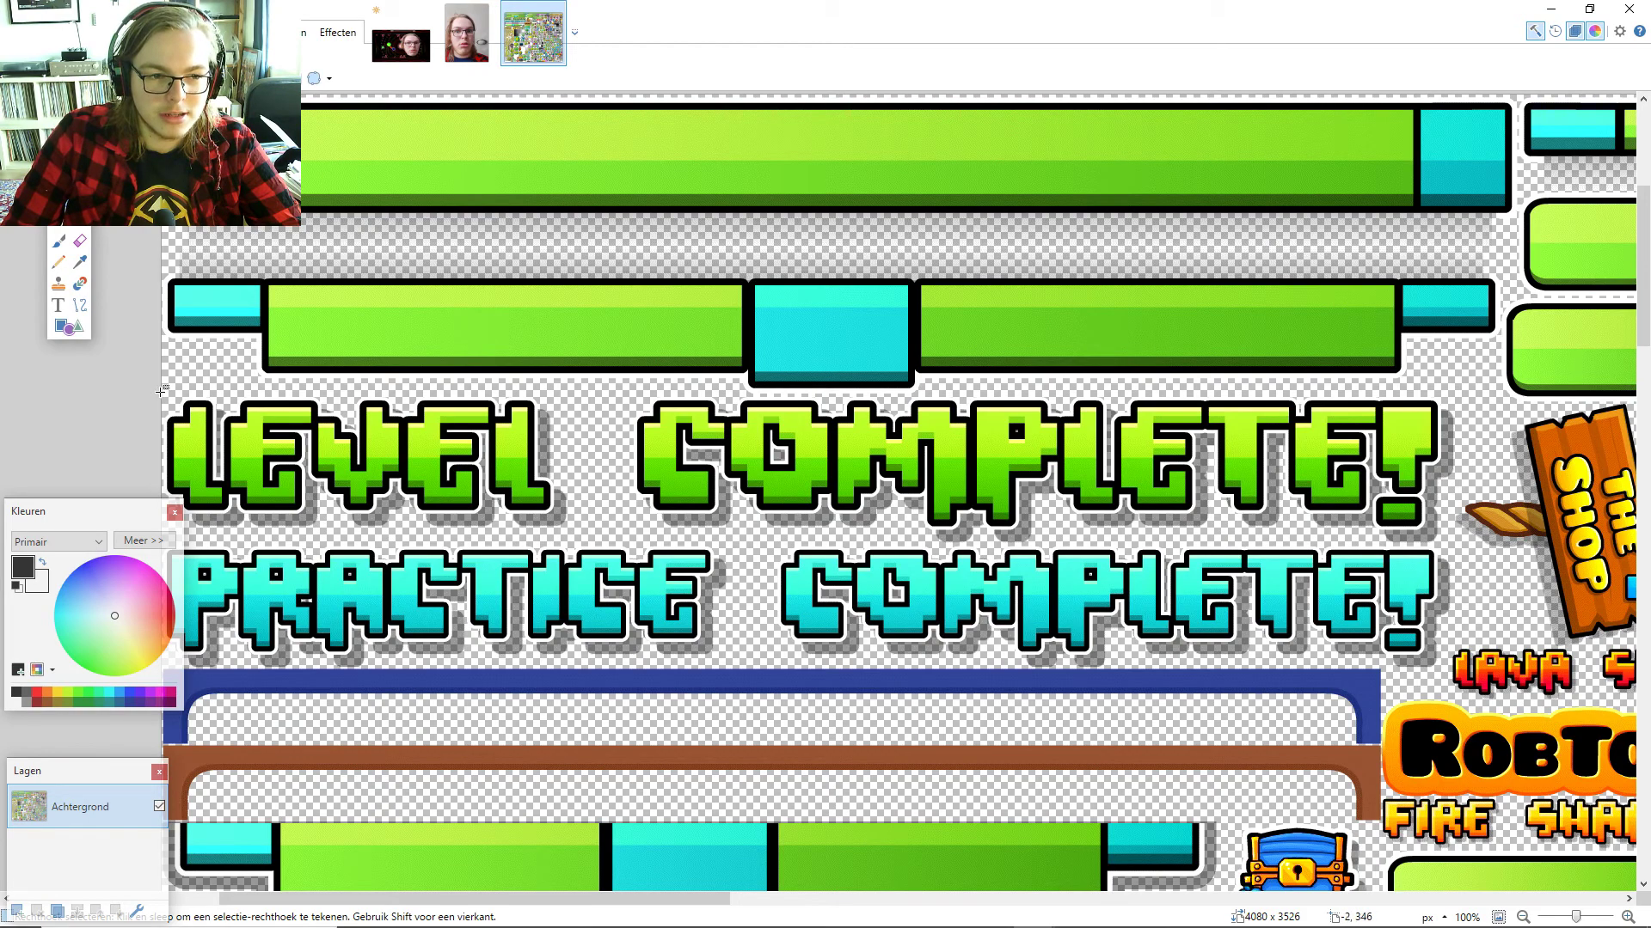
pyautogui.moveTo(163, 392); pyautogui.dragTo(1454, 541)
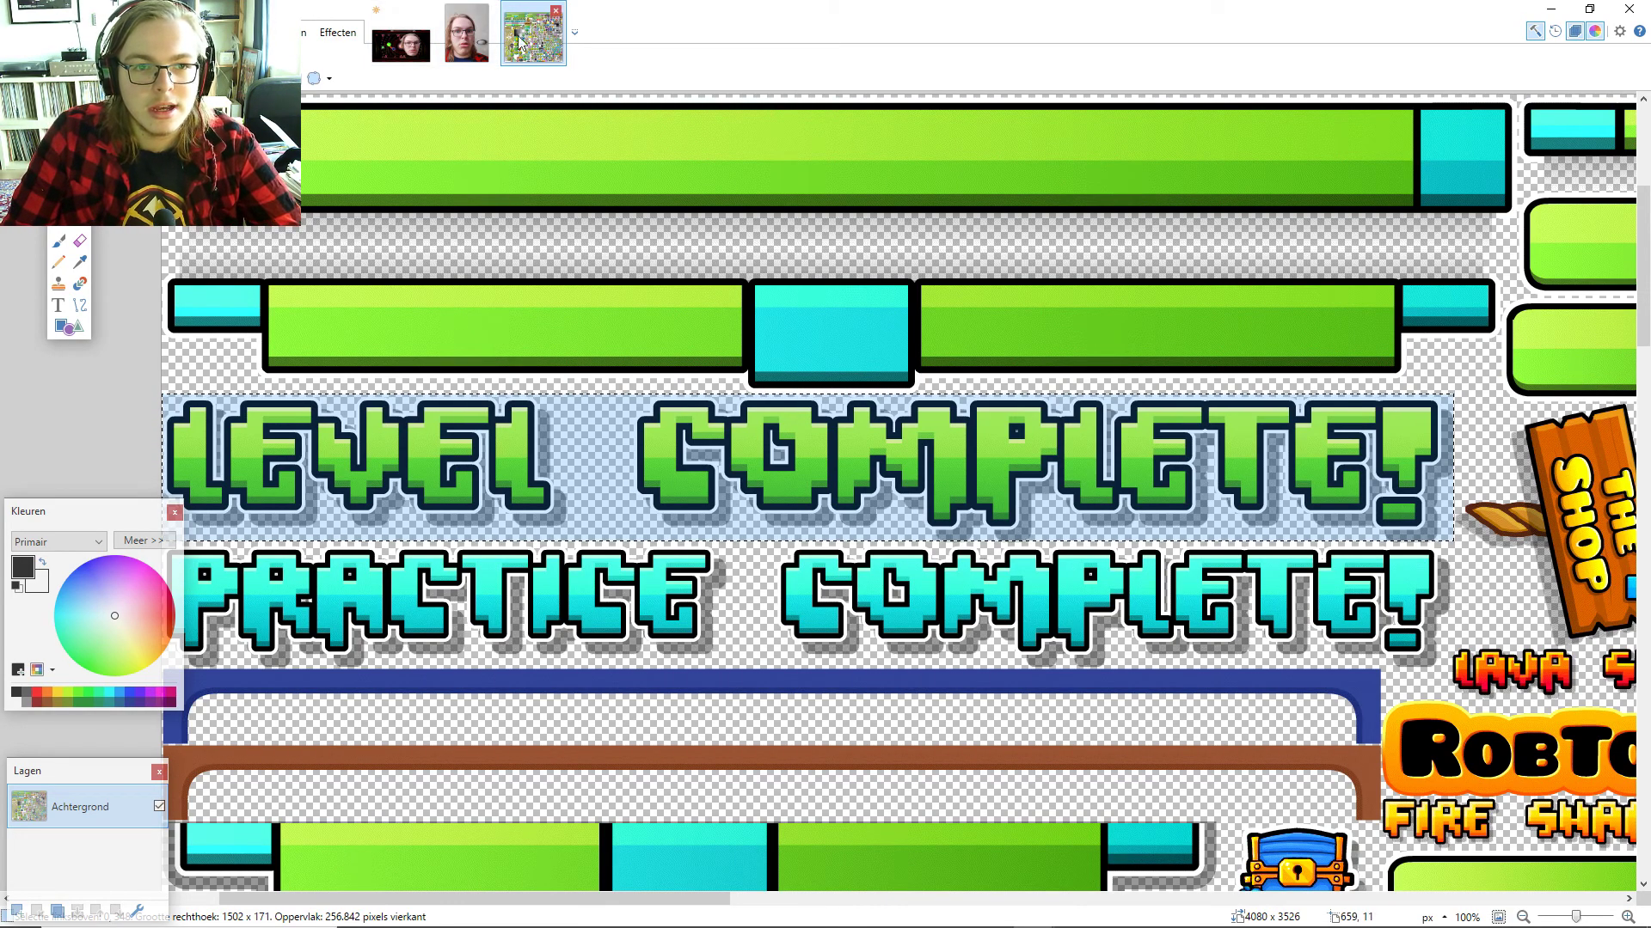
# - Paste the LEVEL COMPLETE! lettering into the game screenshot as a new layer and move it to the image's upper part
pyautogui.click(401, 47)
pyautogui.click(67, 32)
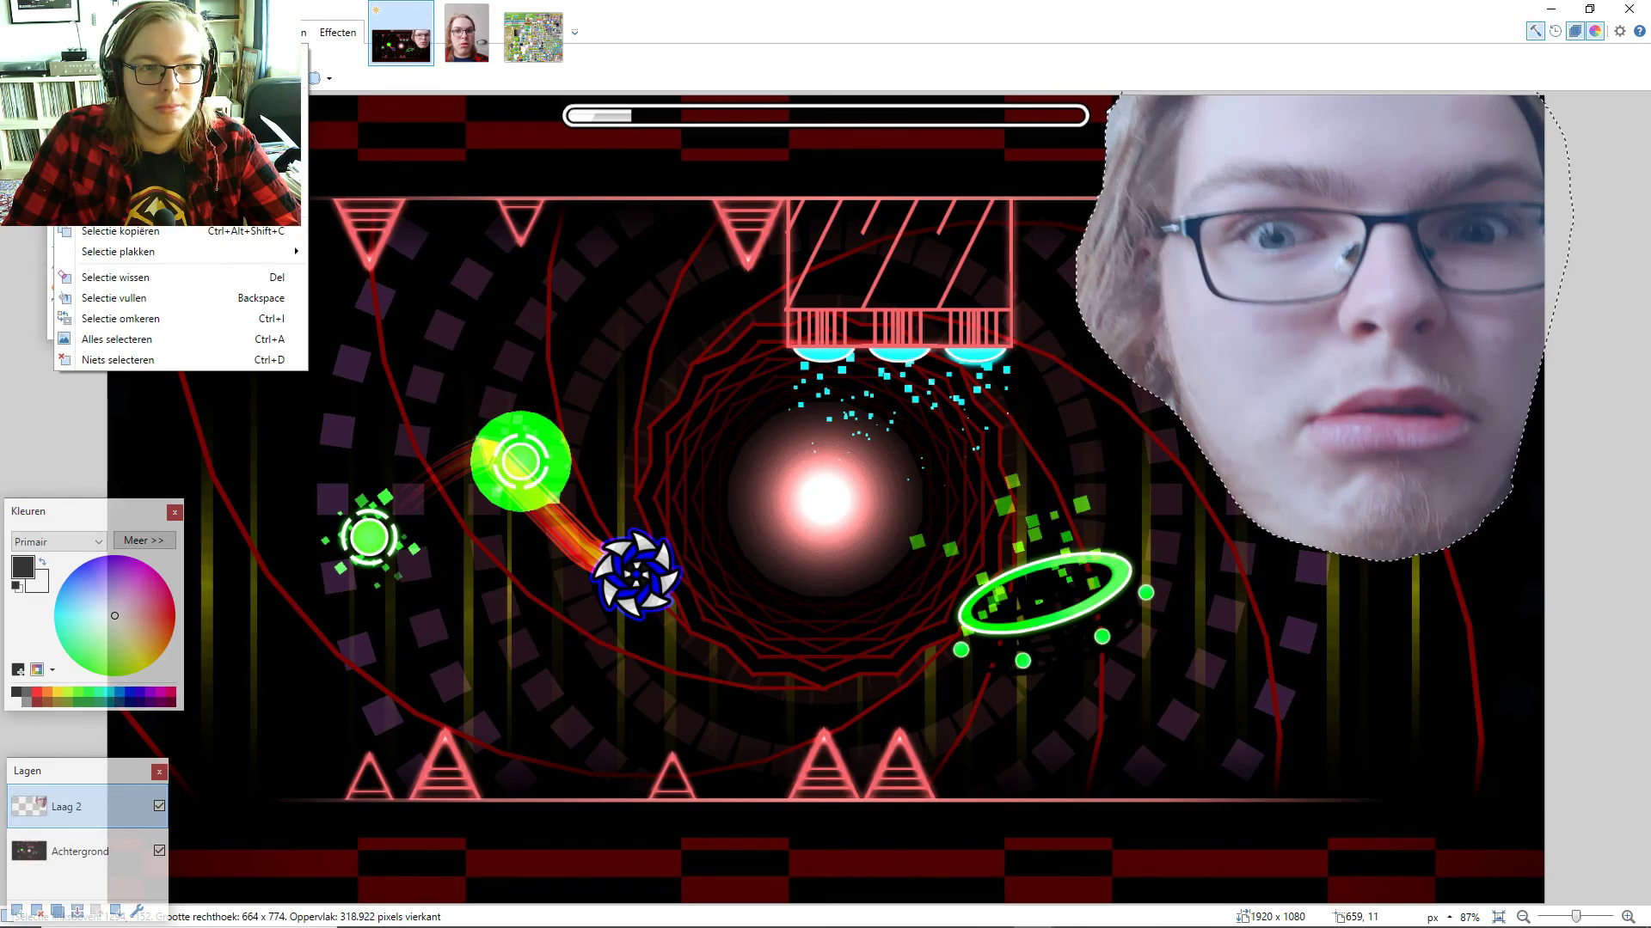
pyautogui.hotkey('ctrl', 'shift', 'v')
pyautogui.moveTo(1267, 482); pyautogui.dragTo(1260, 294)
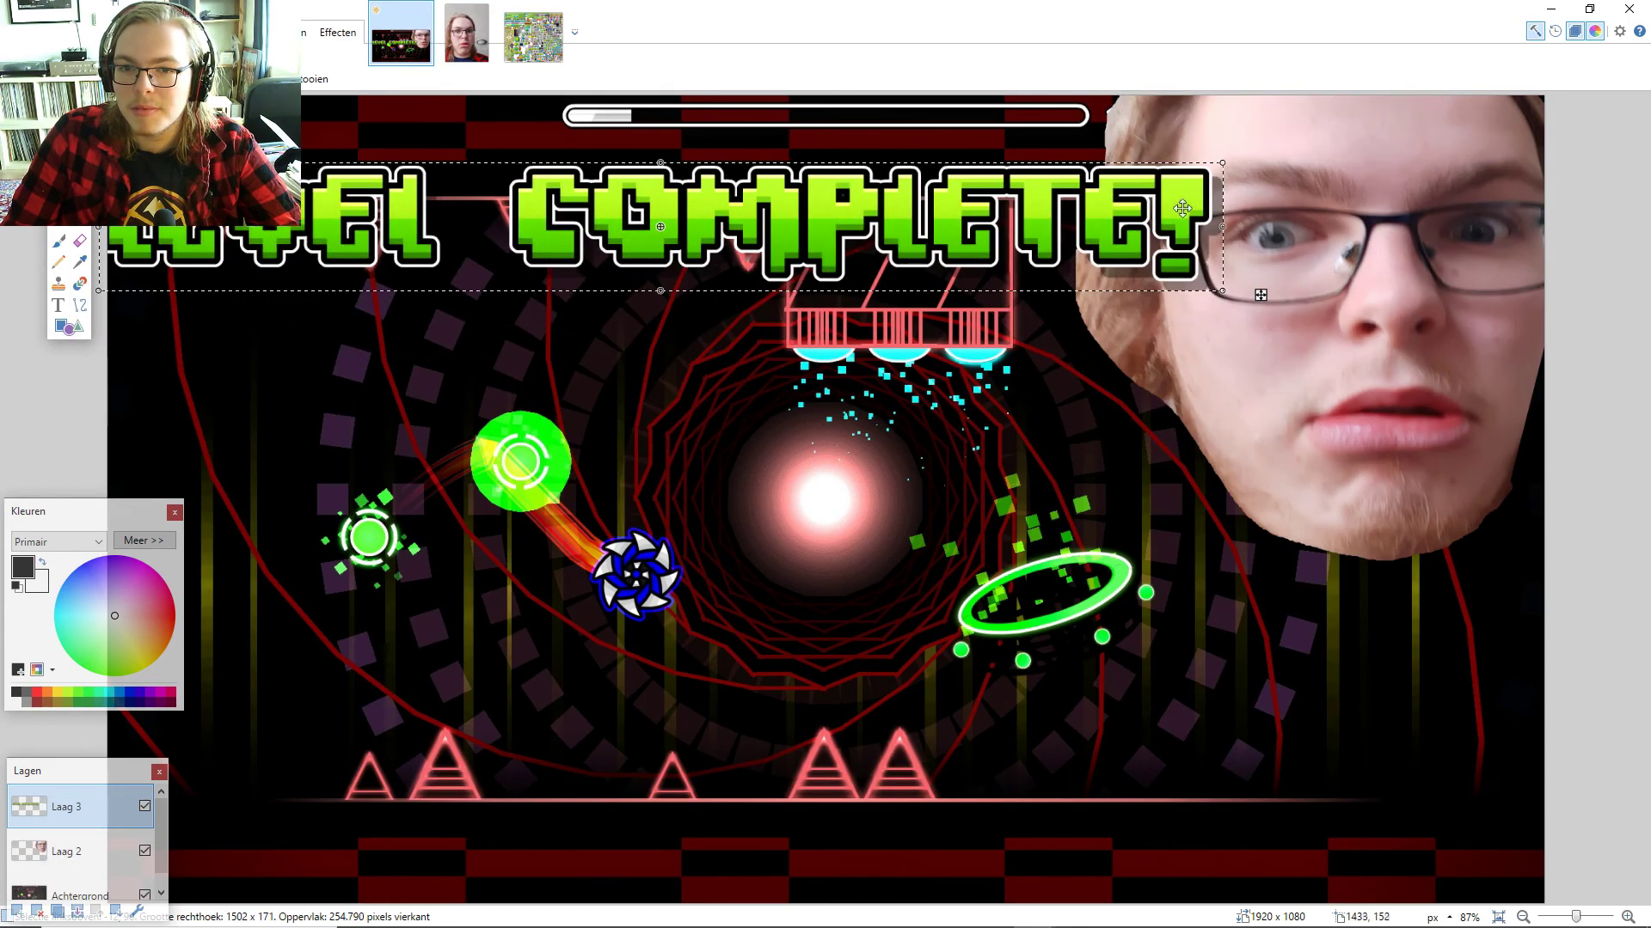
# - Shrink the lettering and tilt it upward to the right by about 8°, with a bounding size of about 1157 x 291 px
pyautogui.moveTo(1223, 162); pyautogui.dragTo(968, 187)
pyautogui.moveTo(1071, 200); pyautogui.dragTo(1065, 159)
pyautogui.moveTo(960, 161); pyautogui.dragTo(851, 203)
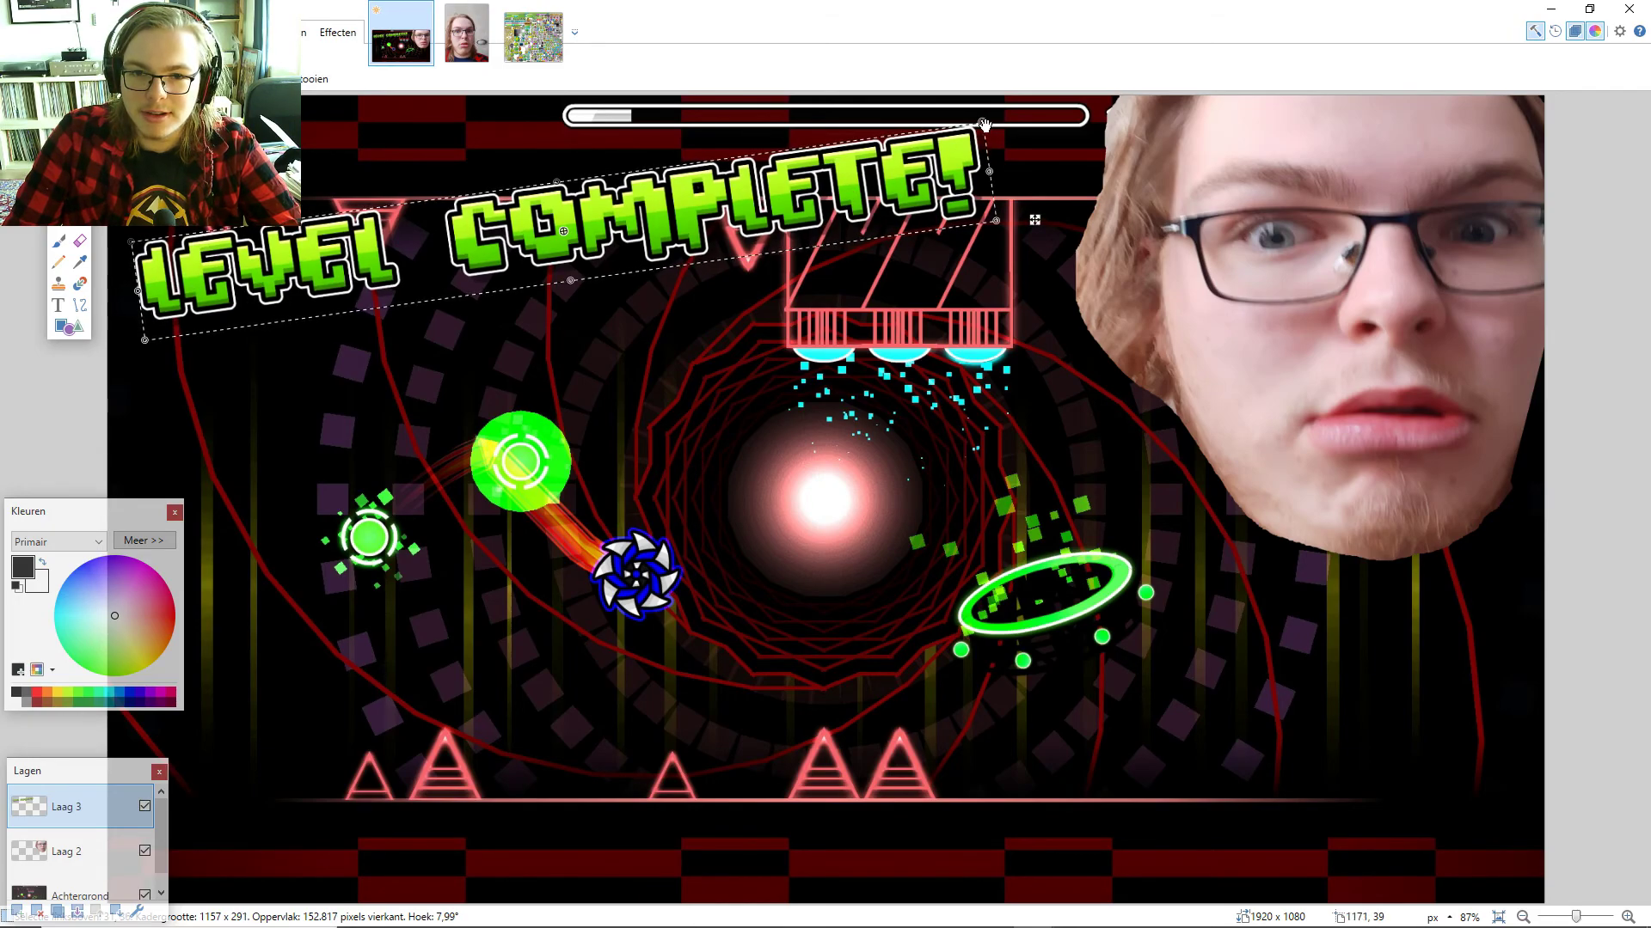
# - Enlarge the lettering slightly, set its tilt to about 5.75°, nudge it toward the image's upper-left corner, and deselect it
pyautogui.moveTo(984, 124); pyautogui.dragTo(1027, 114)
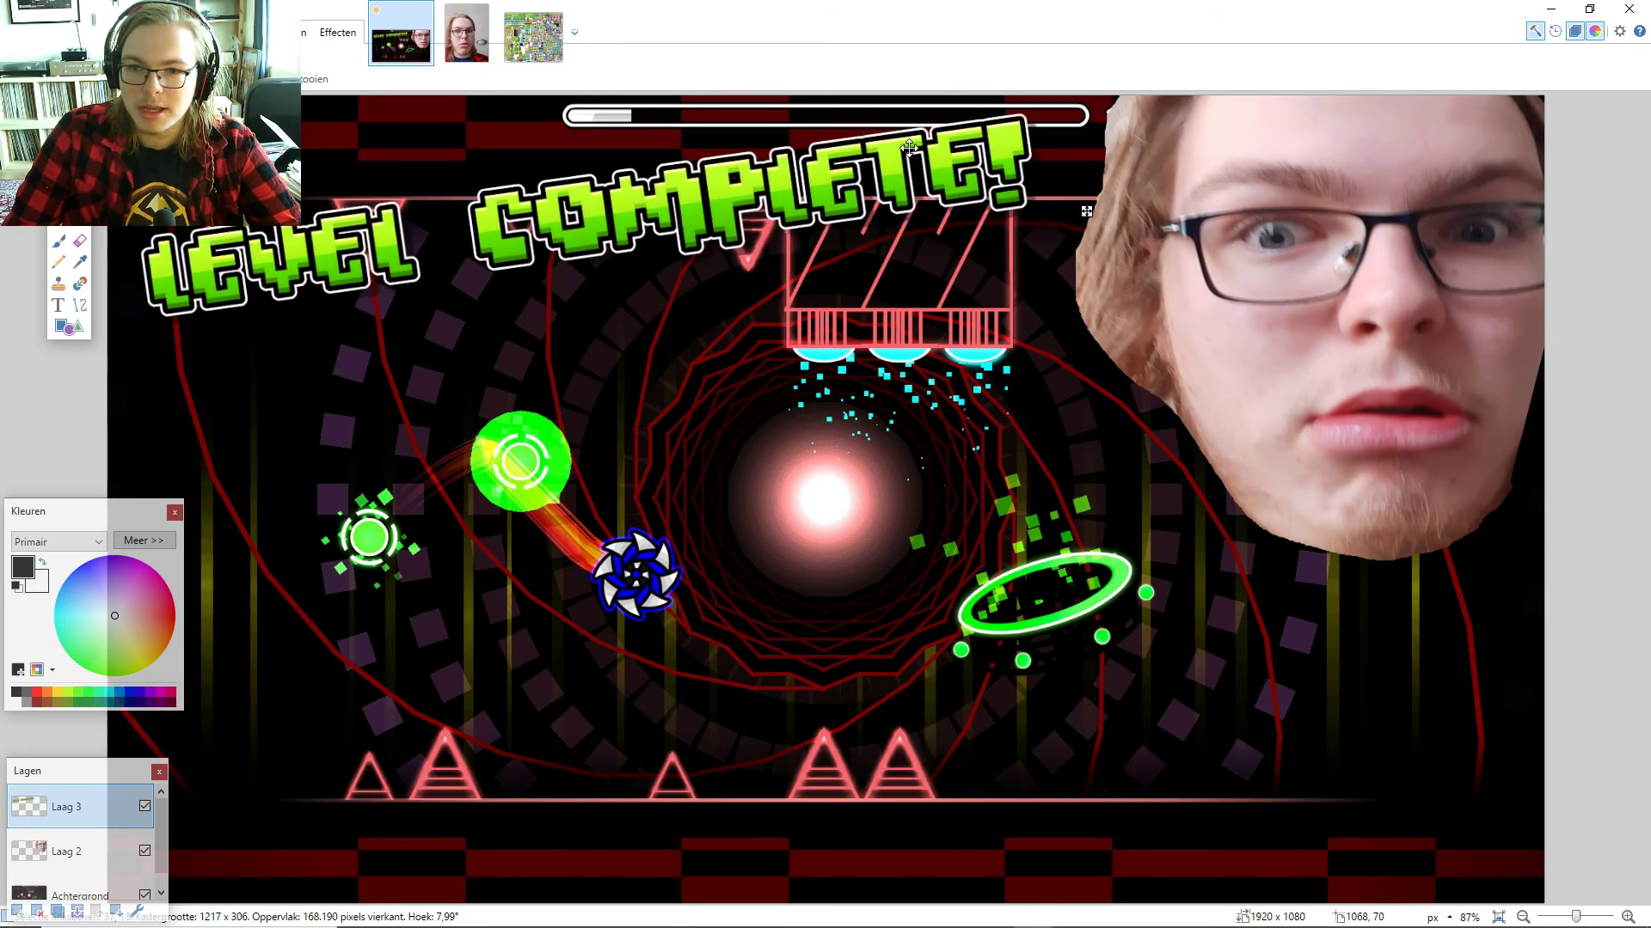
pyautogui.moveTo(909, 148); pyautogui.dragTo(900, 141)
pyautogui.moveTo(1042, 150); pyautogui.dragTo(1056, 168)
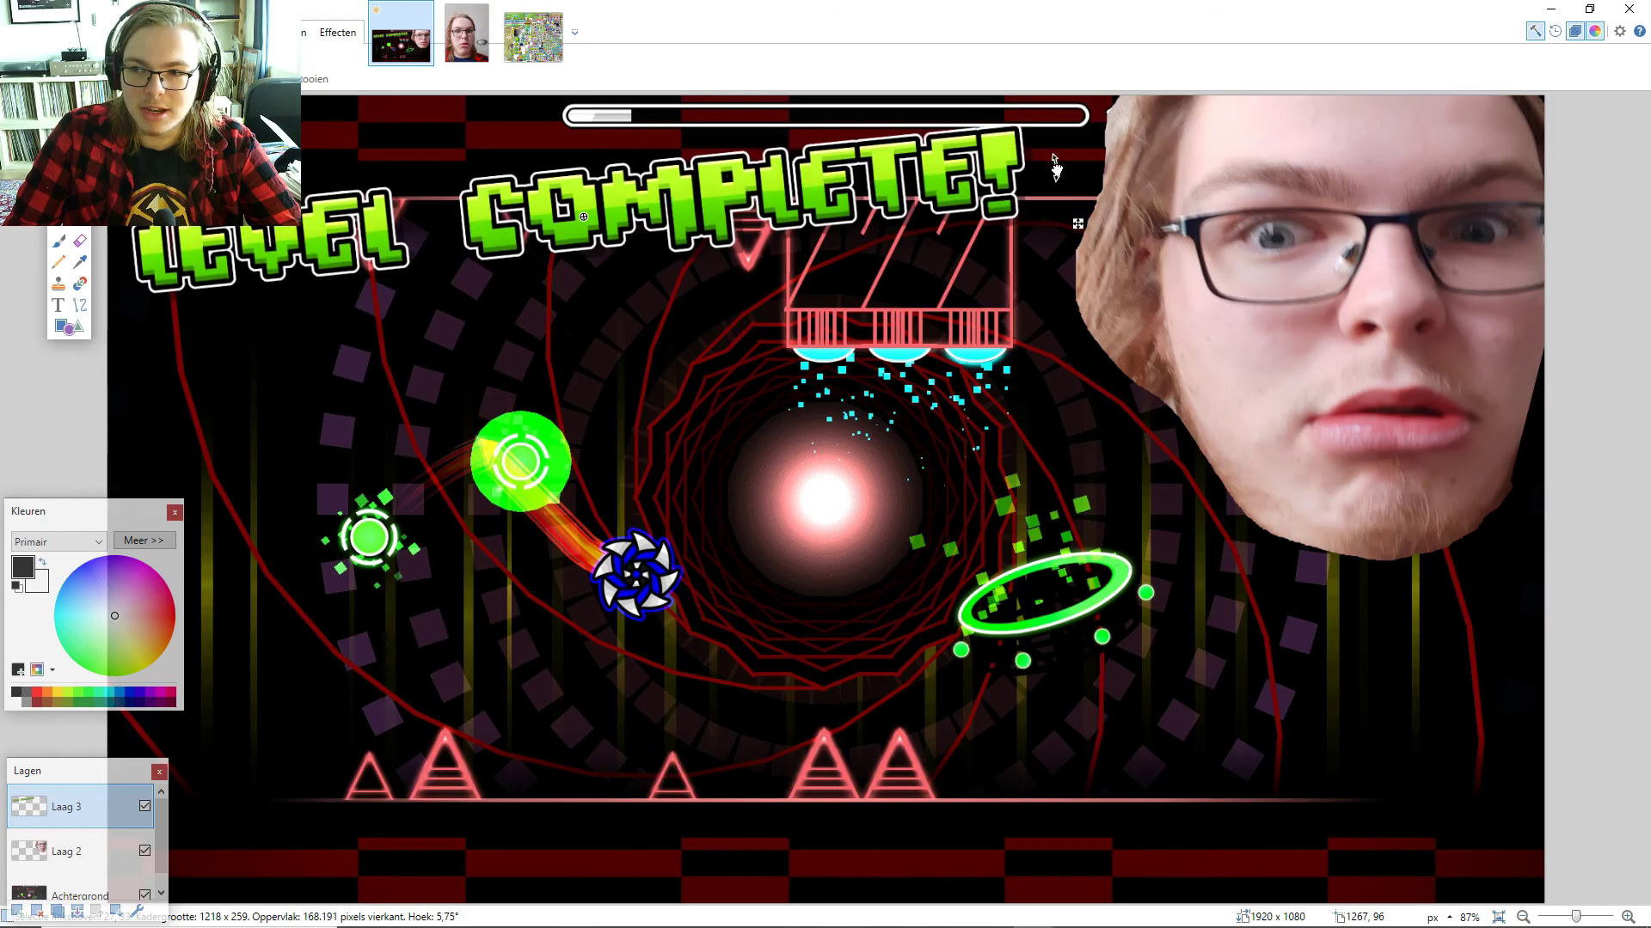
pyautogui.moveTo(937, 167); pyautogui.dragTo(934, 159)
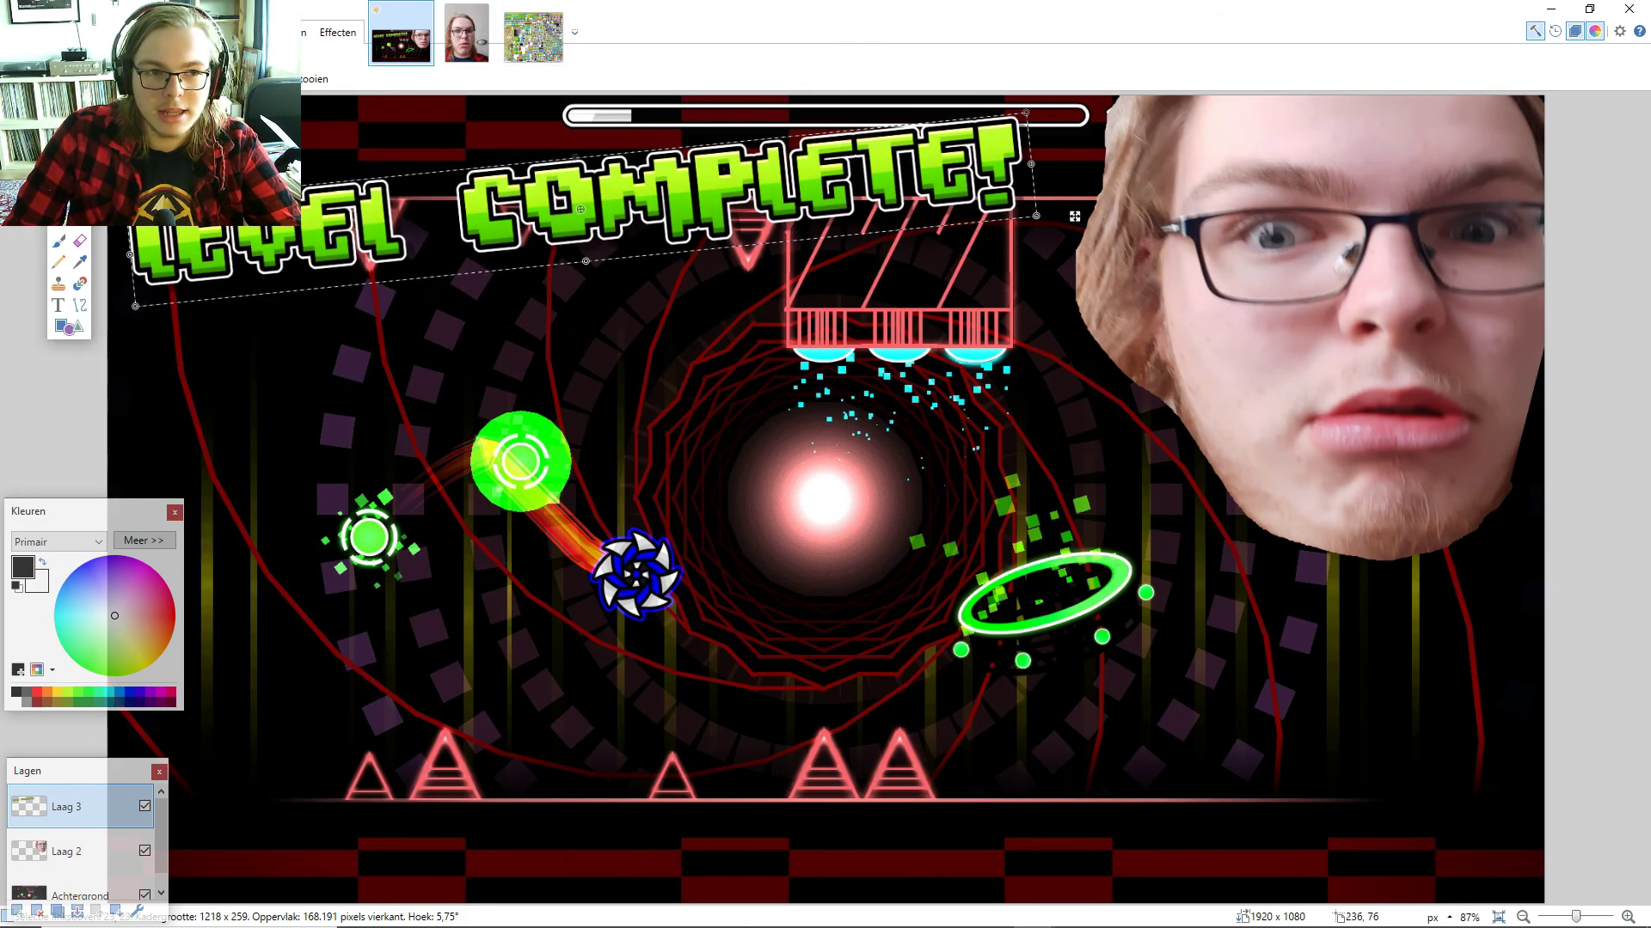
pyautogui.hotkey('ctrl', 'd')
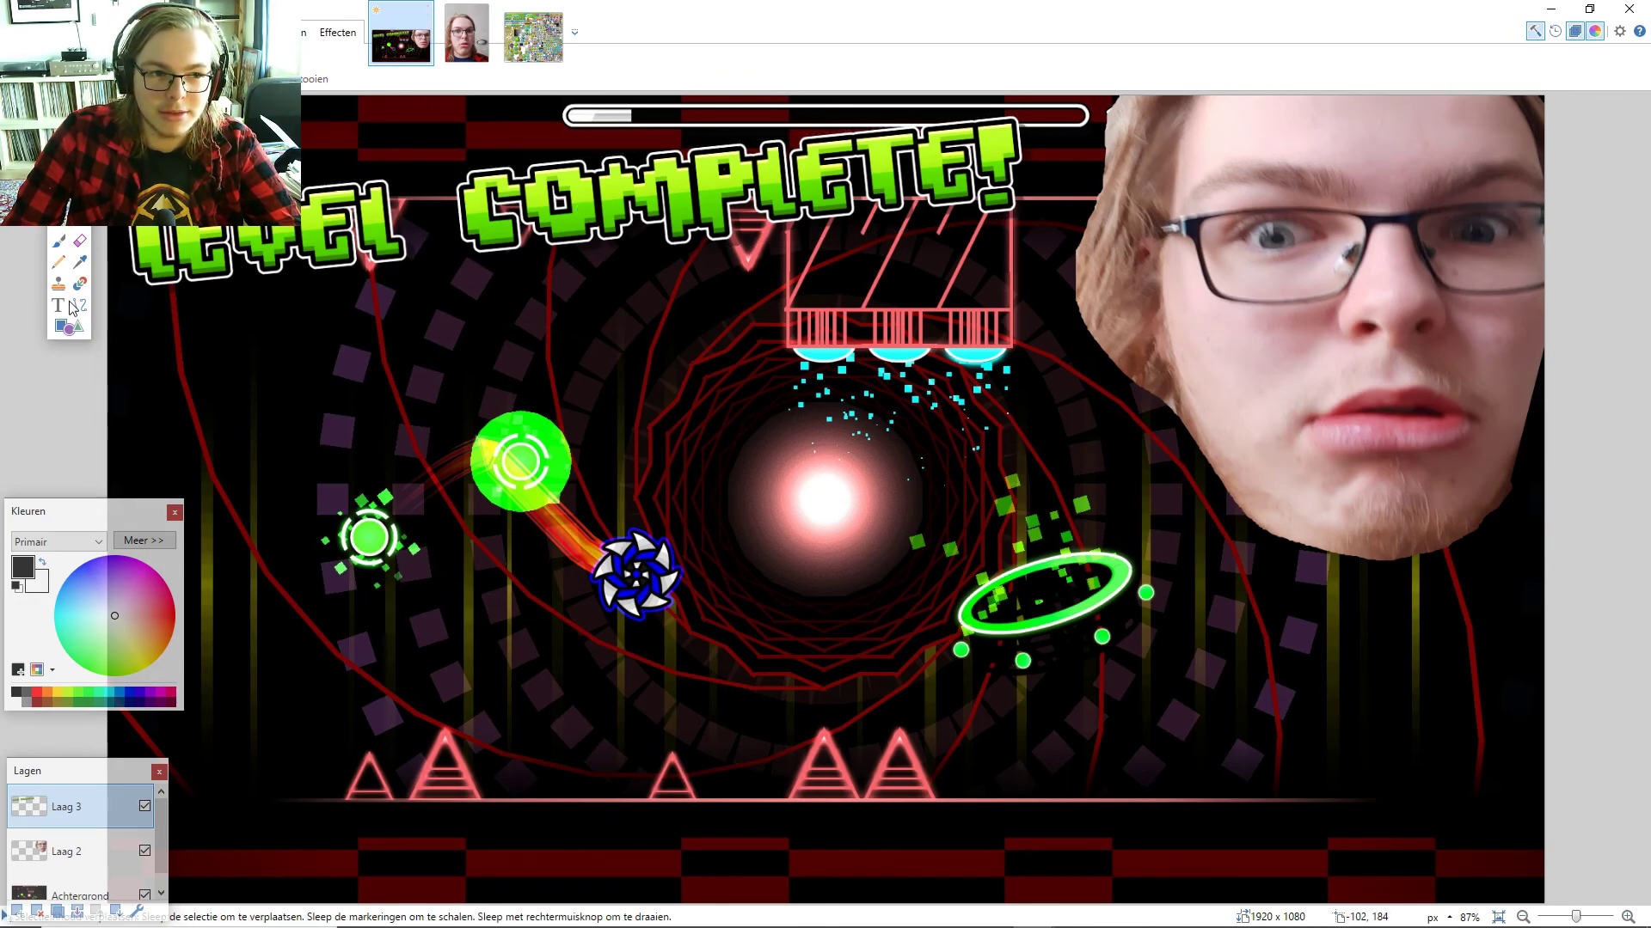
# - Start a text in the lower middle of the screenshot with the font Cooper Black at size 96
pyautogui.click(815, 677)
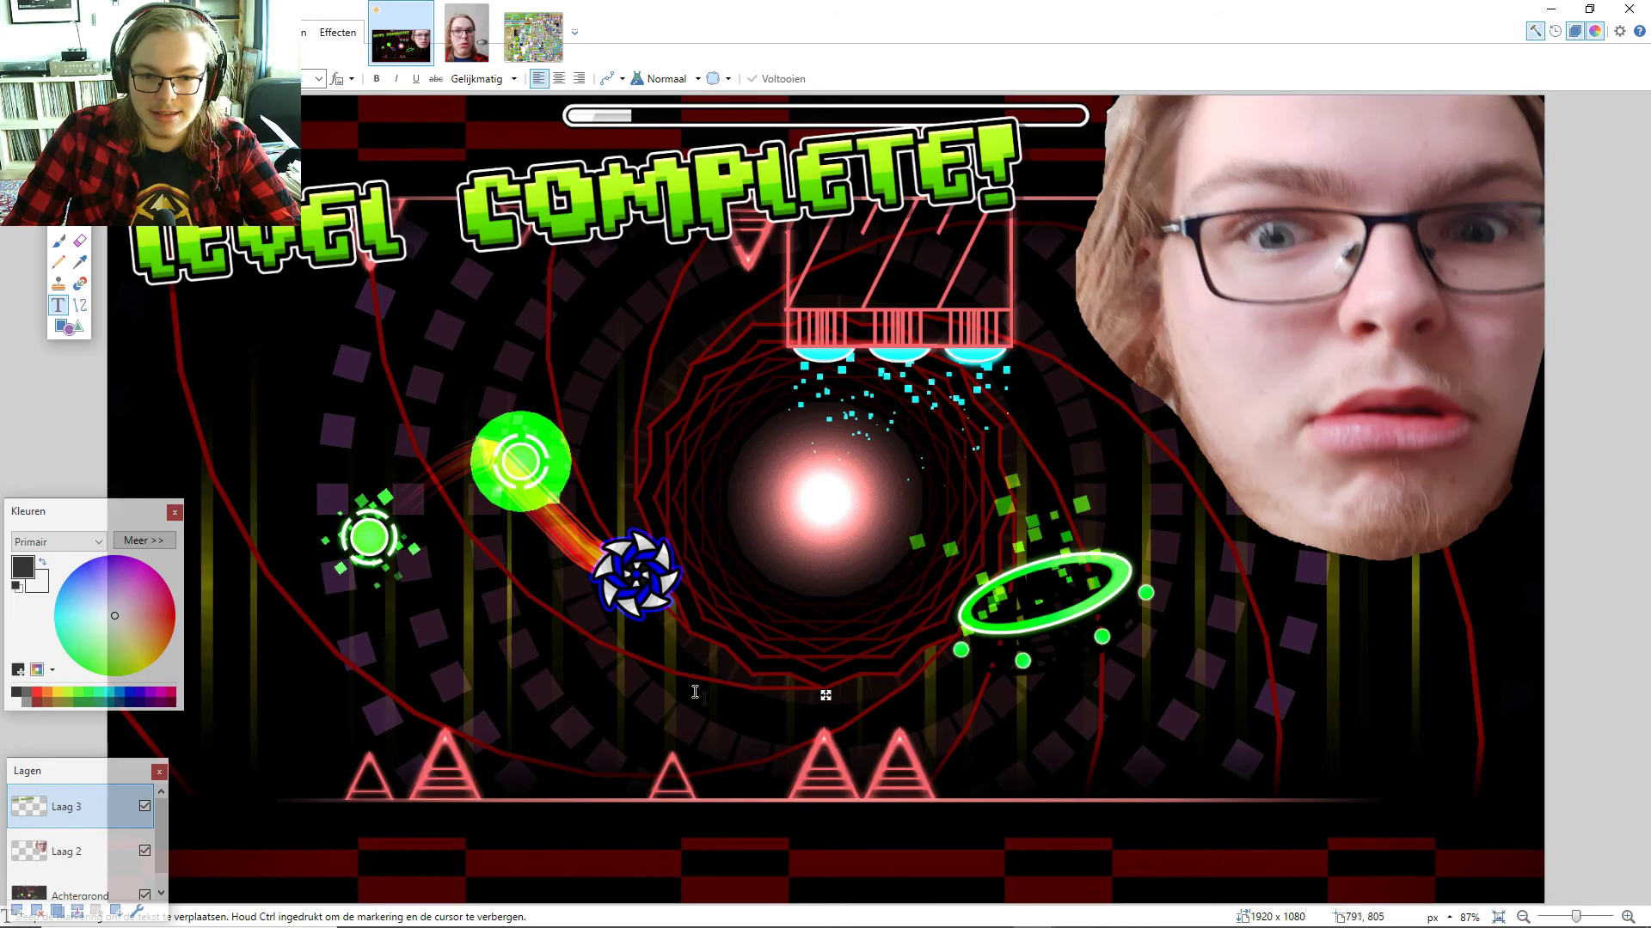
pyautogui.click(317, 78)
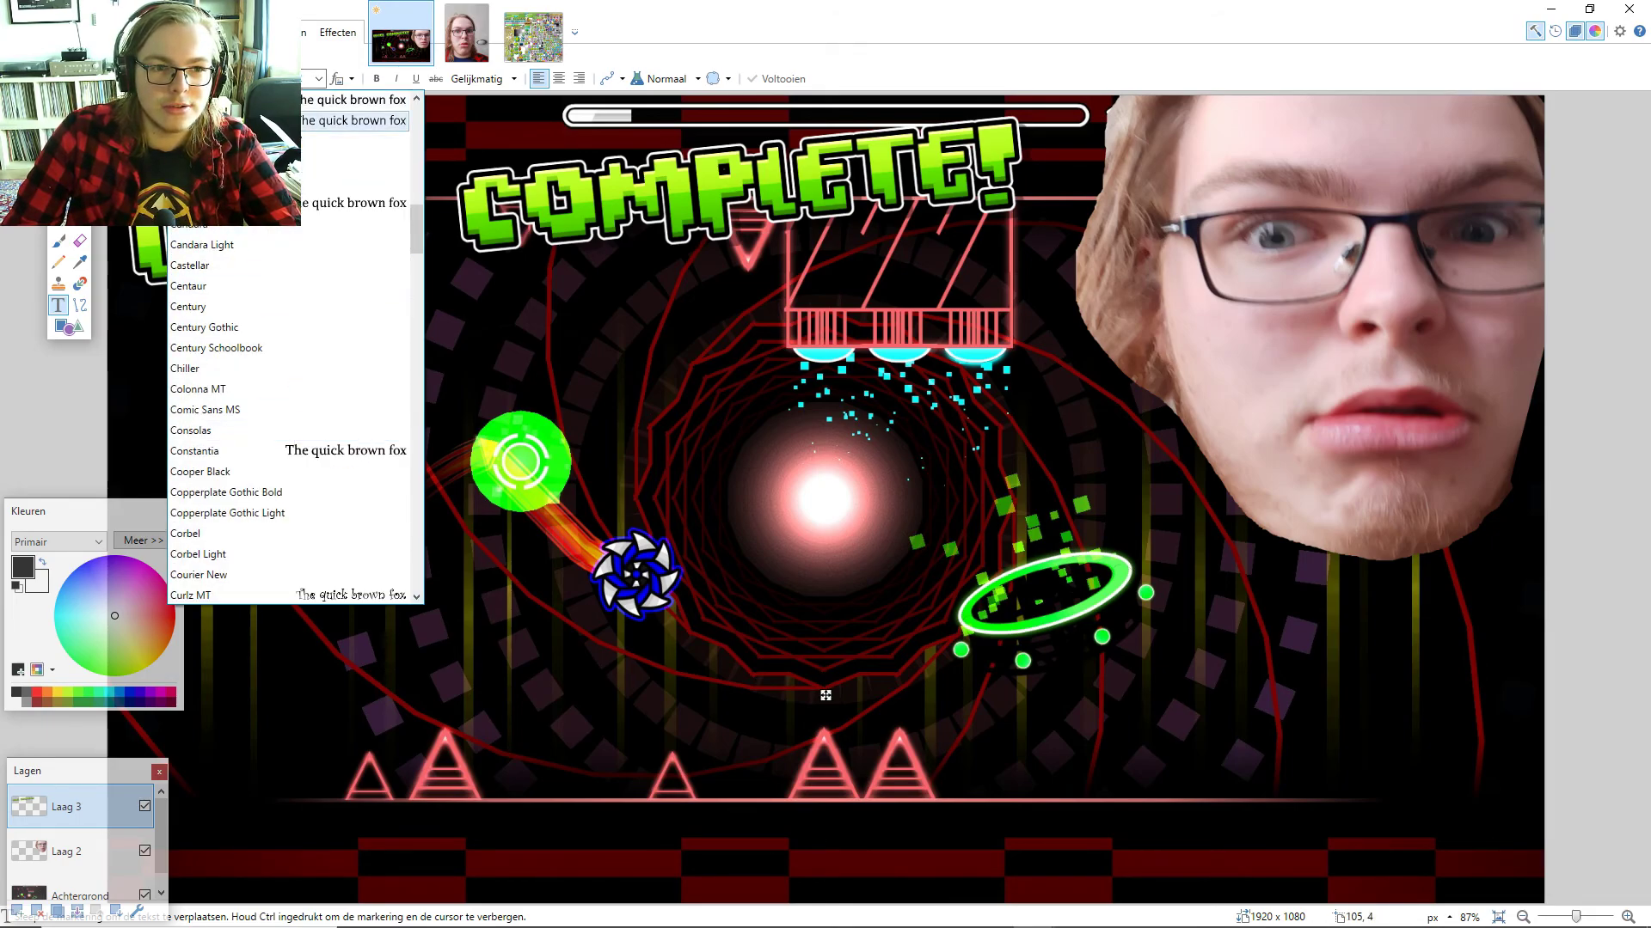
pyautogui.click(329, 473)
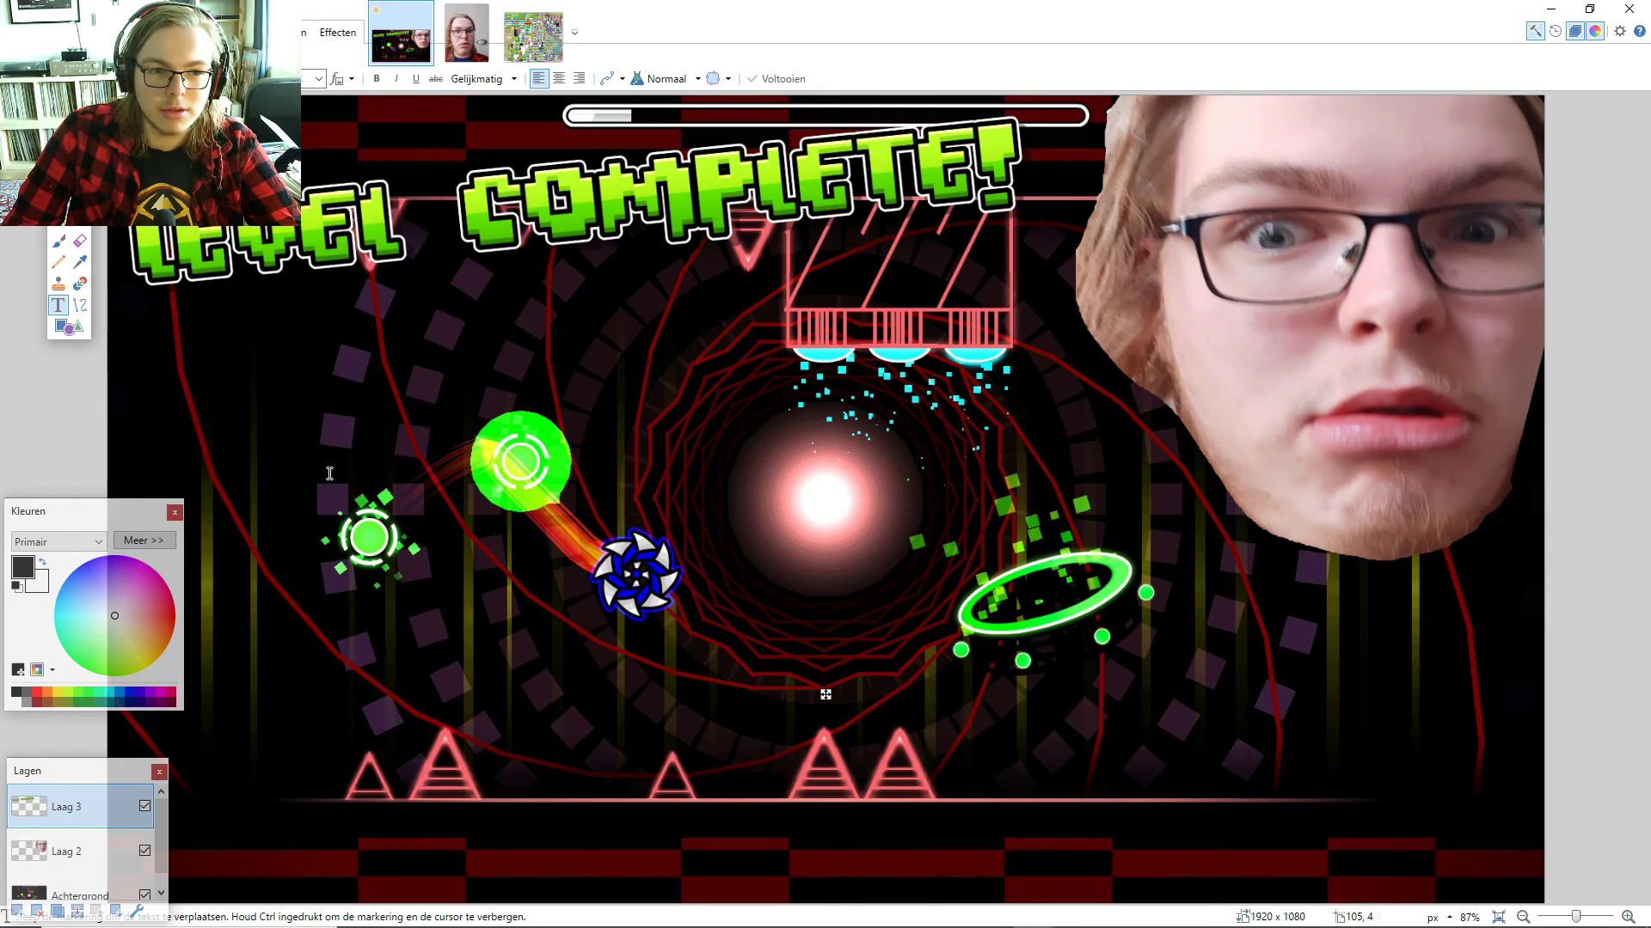
pyautogui.click(320, 80)
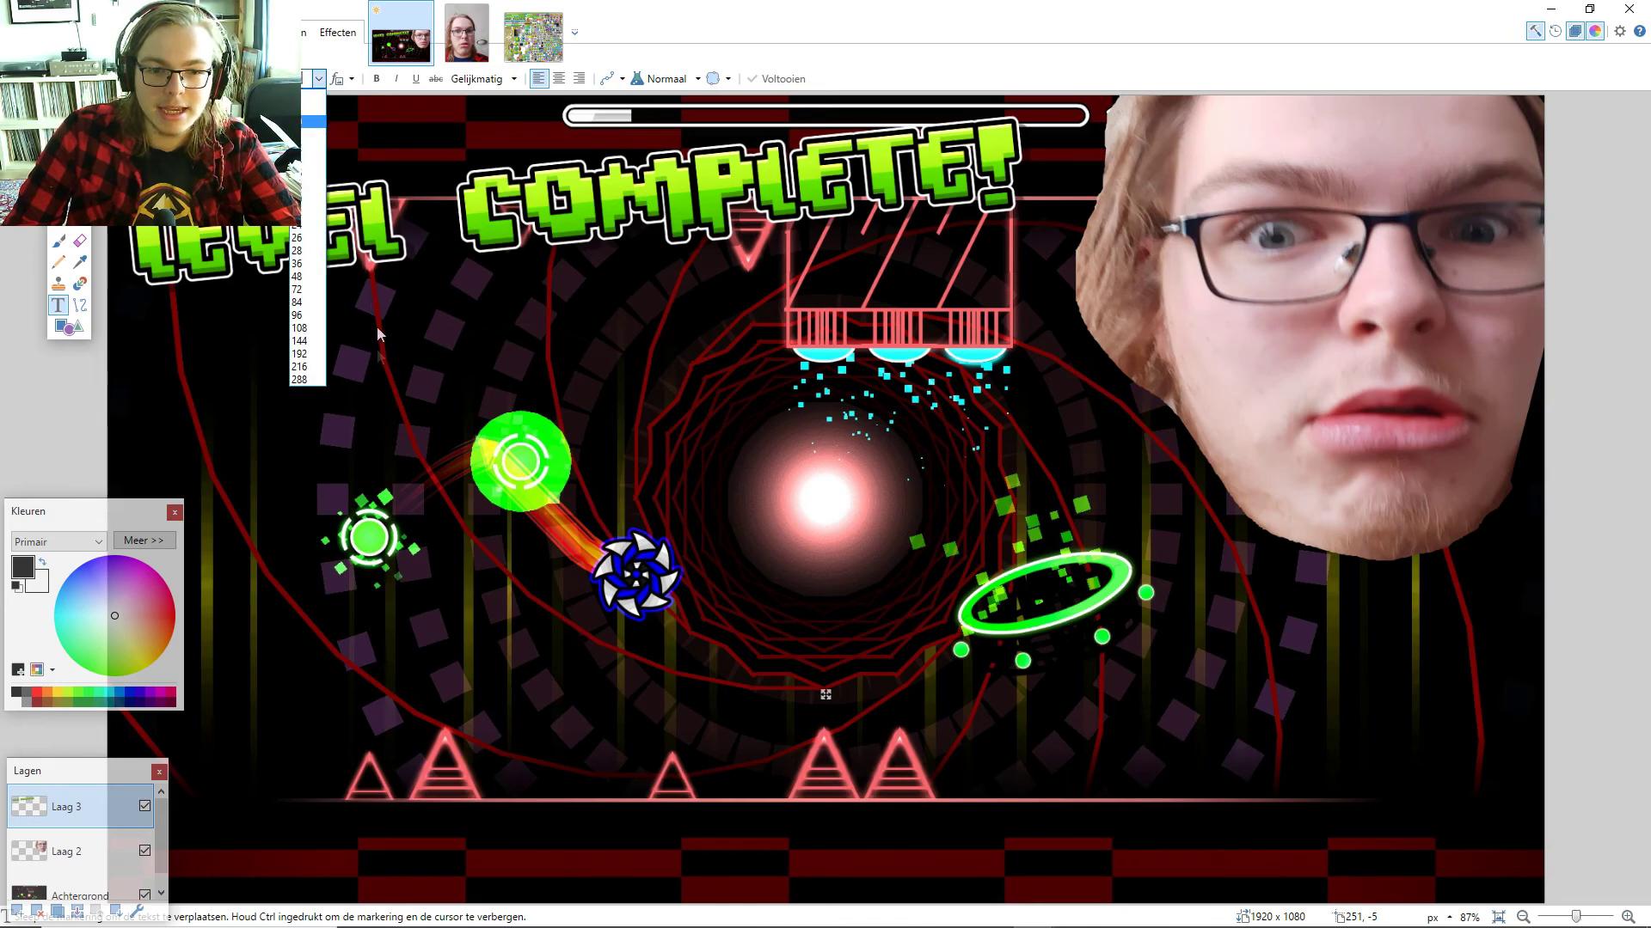
pyautogui.click(307, 316)
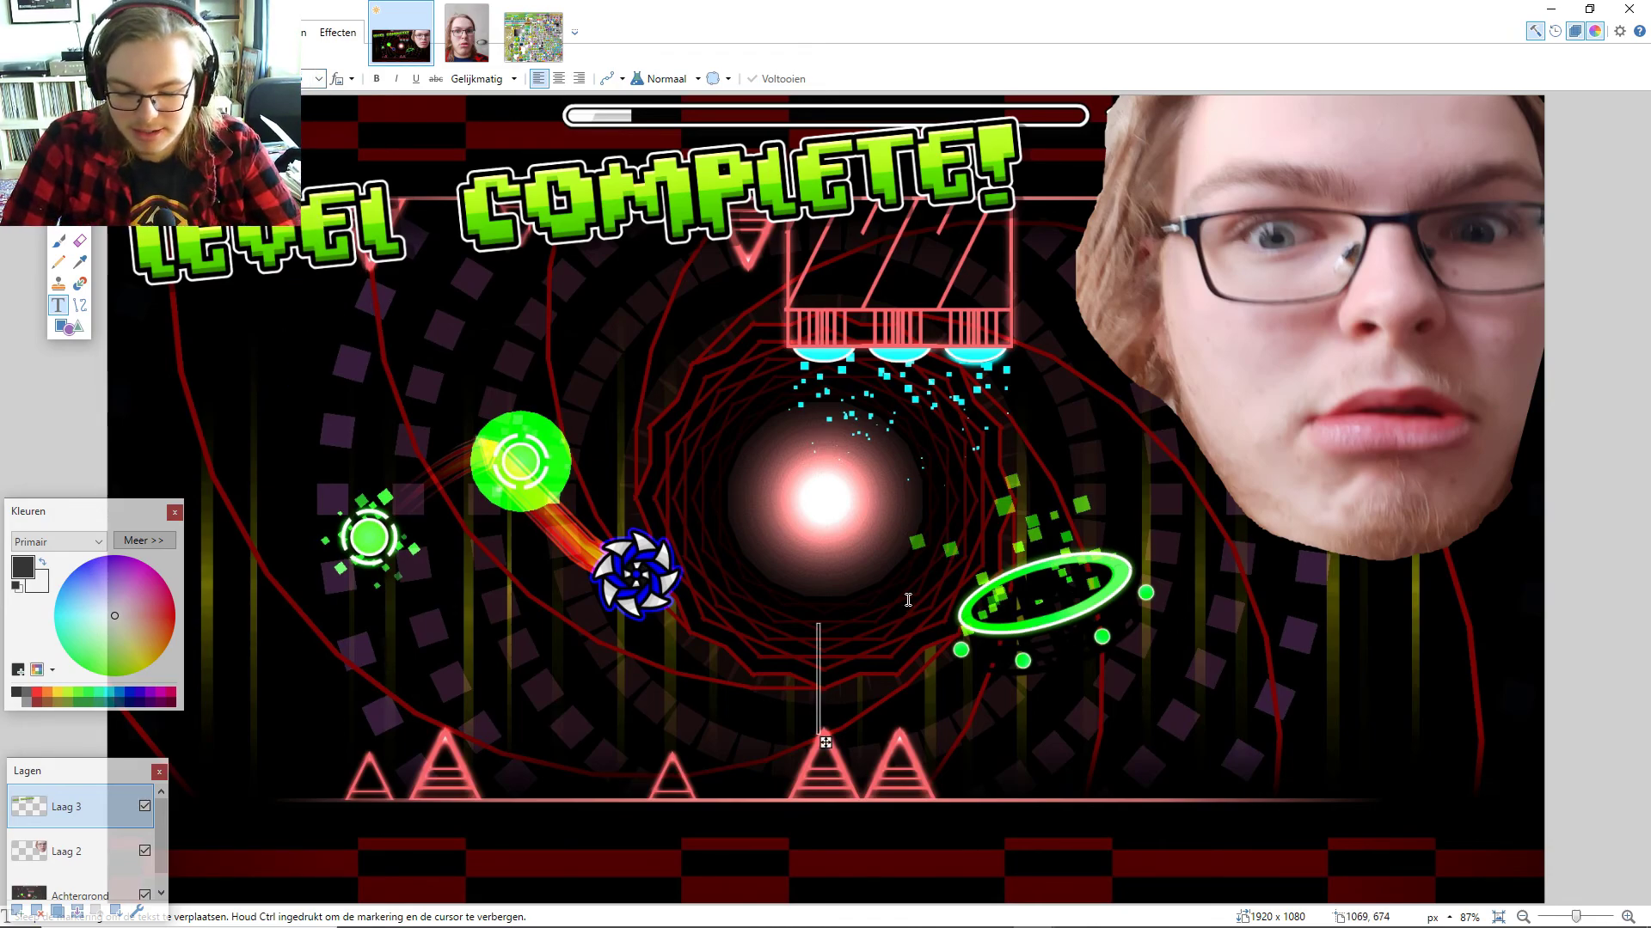
# - Write the centred black two-line text "VeritY" / "By Serponge" and move it toward the image's bottom edge
pyautogui.write('Ver')
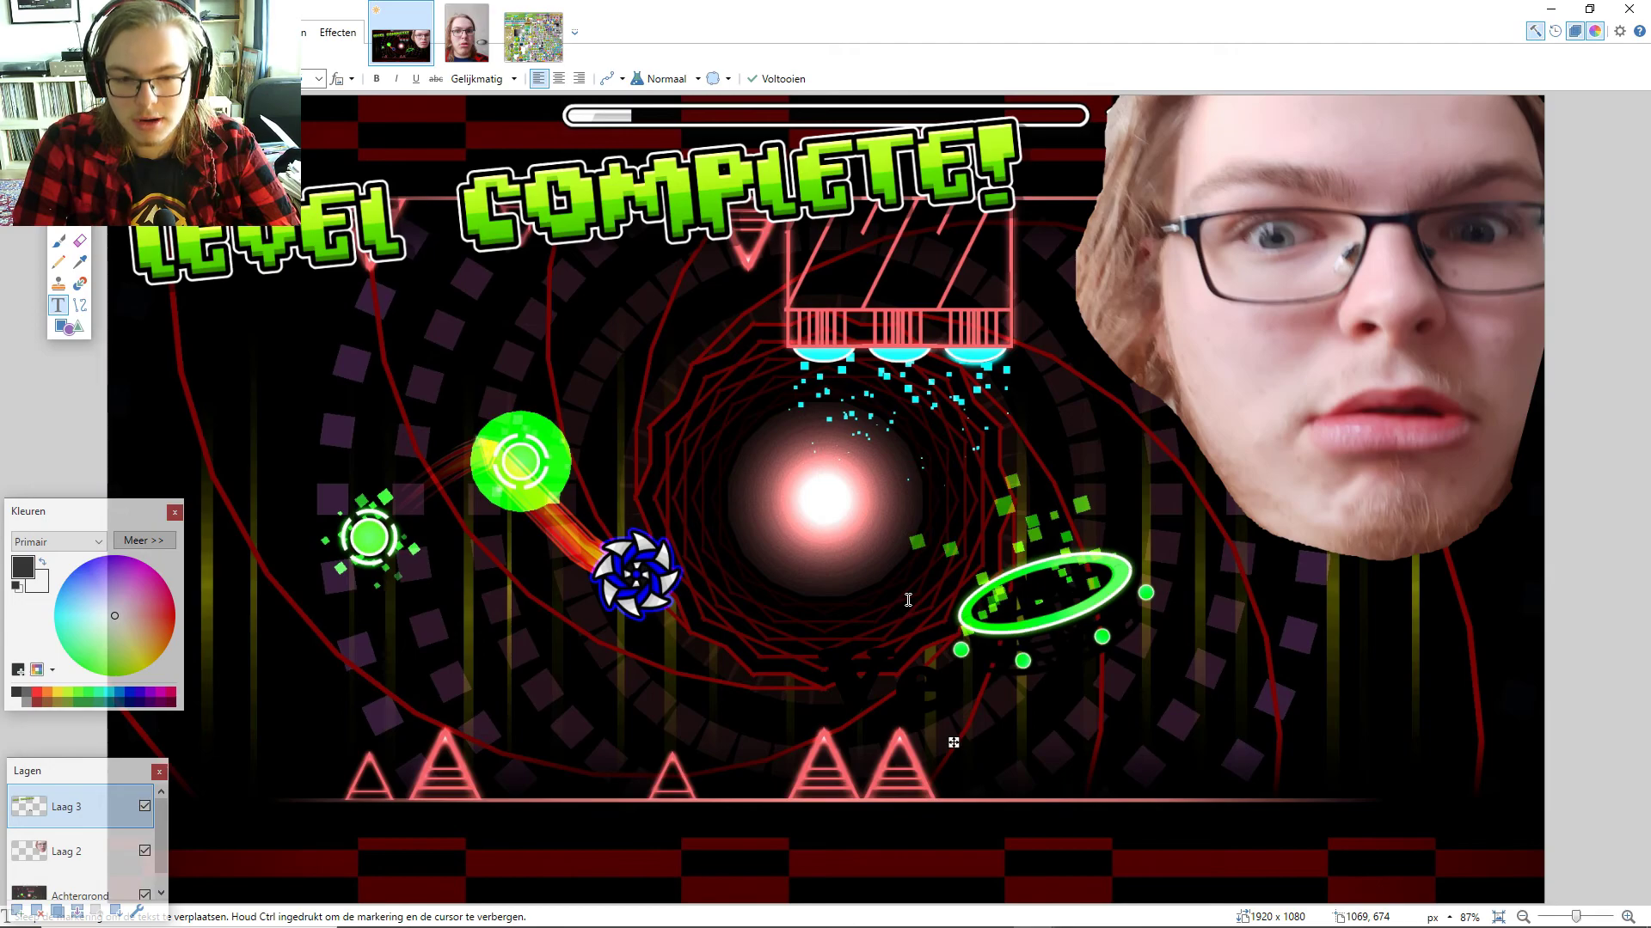
pyautogui.write('ifyin')
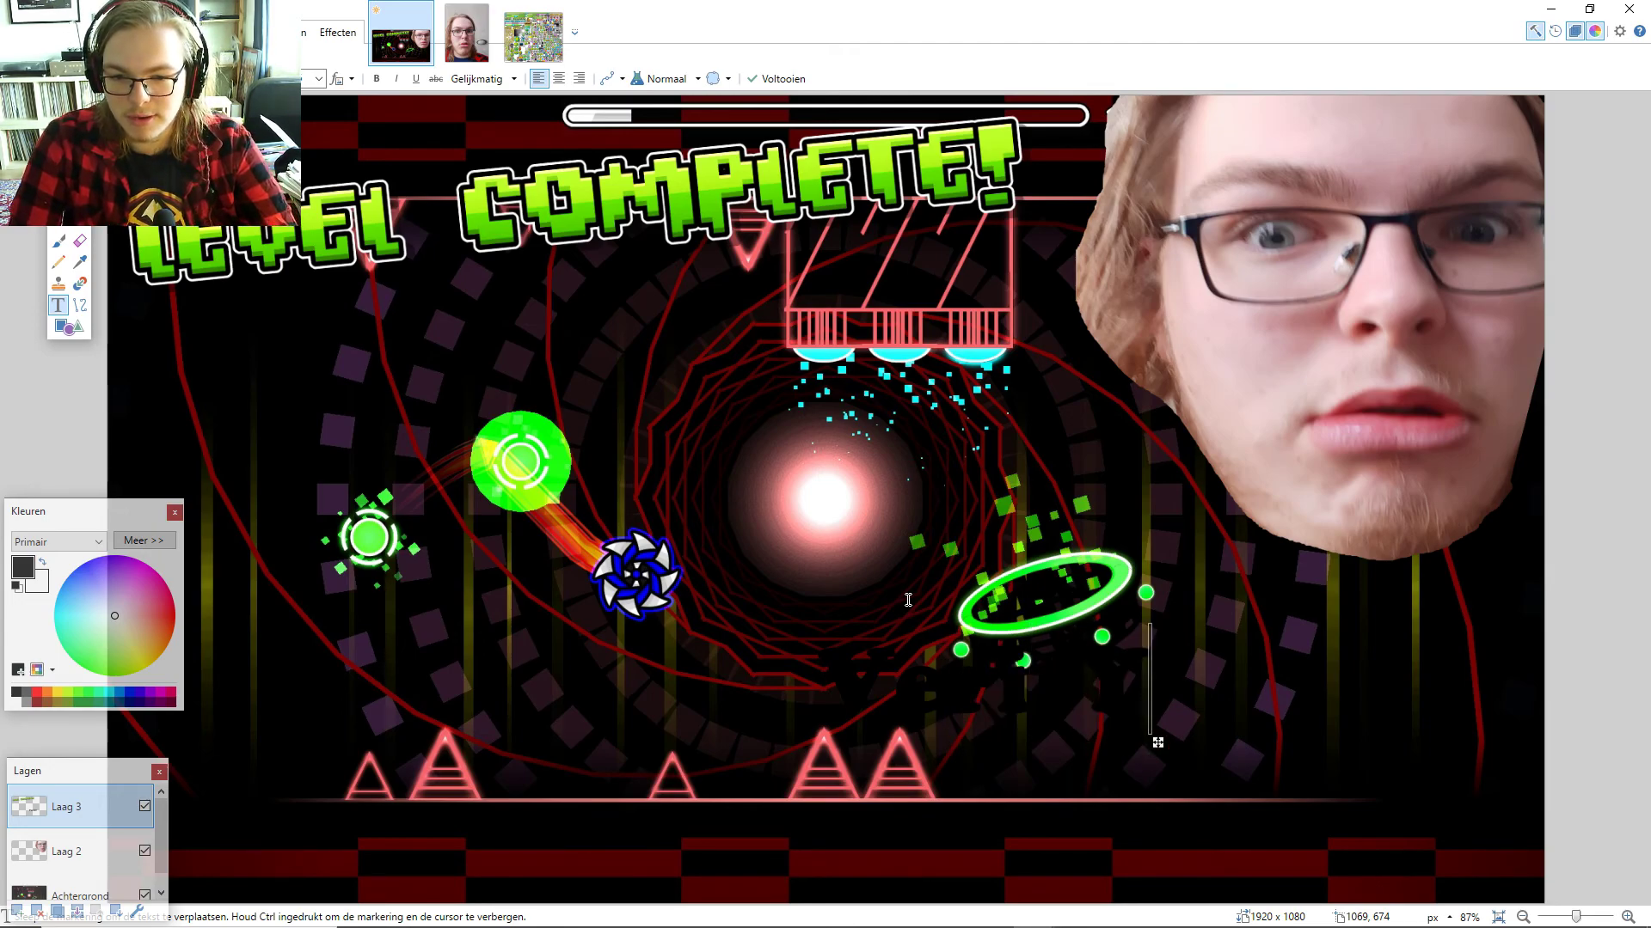
pyautogui.press('Return')
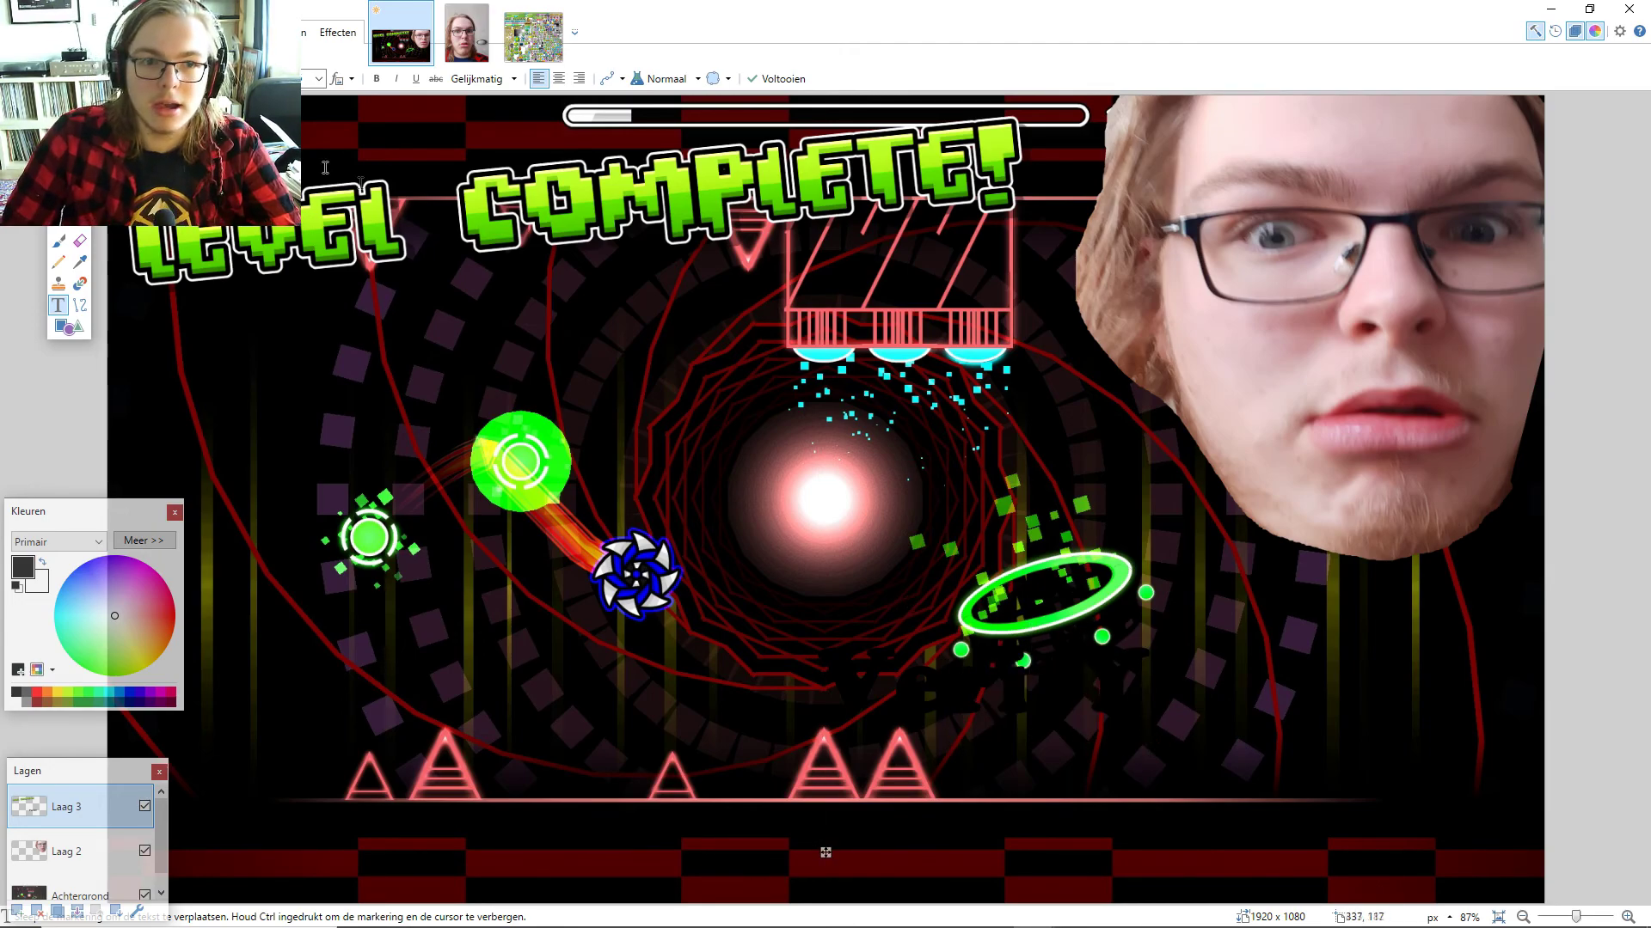
pyautogui.click(559, 78)
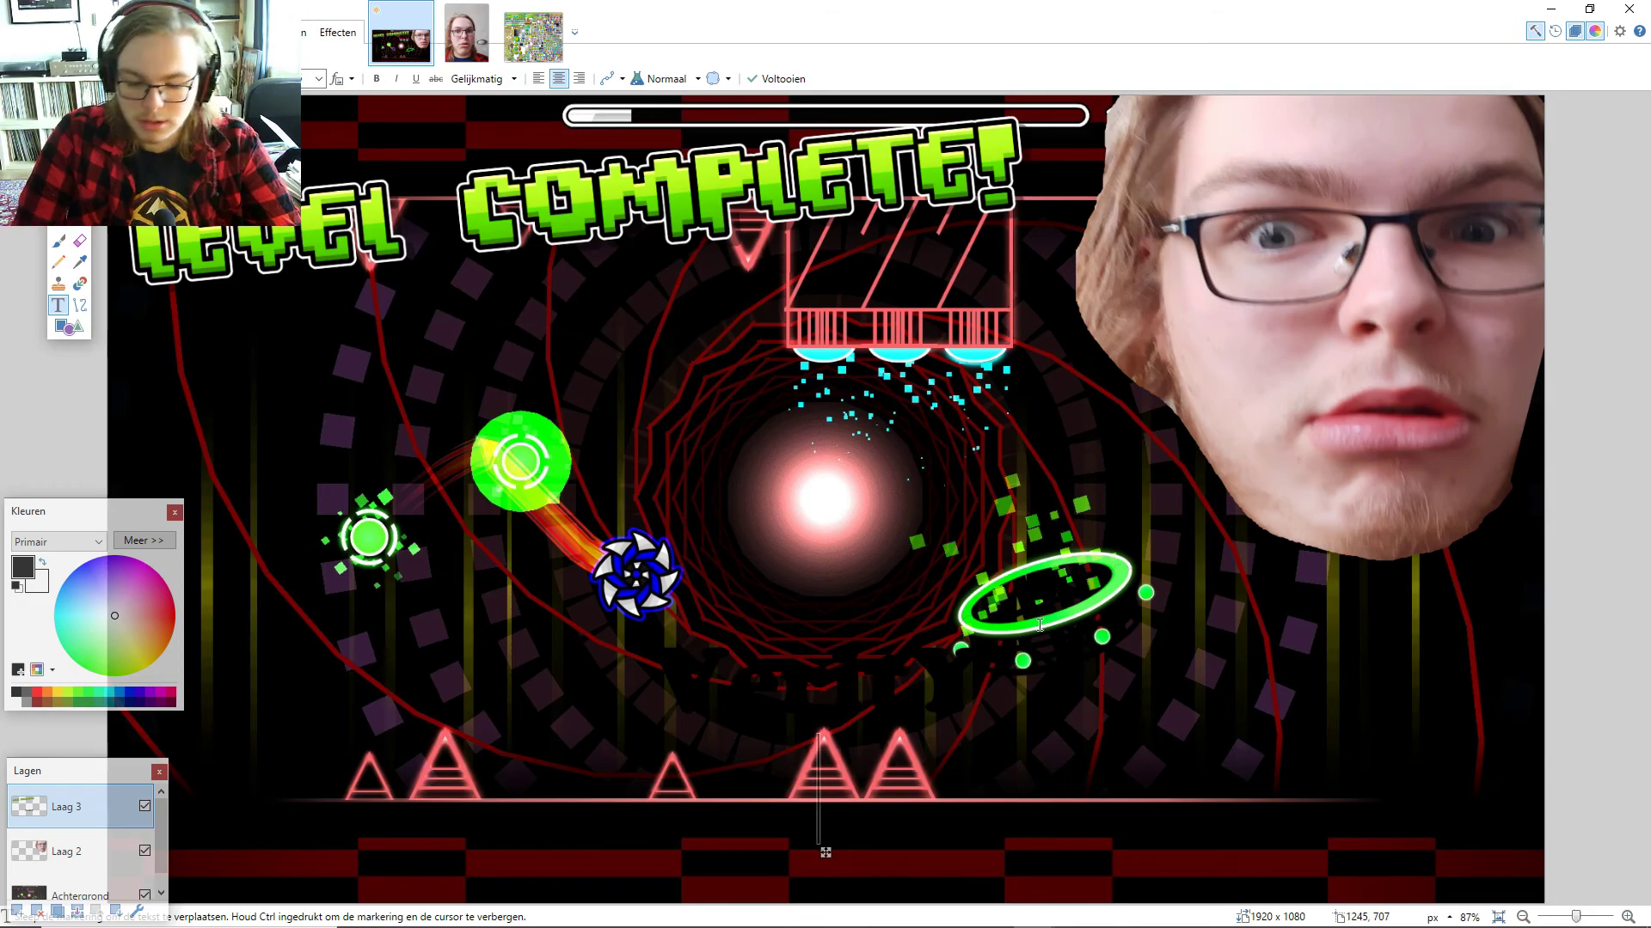
pyautogui.write('Ry Sep')
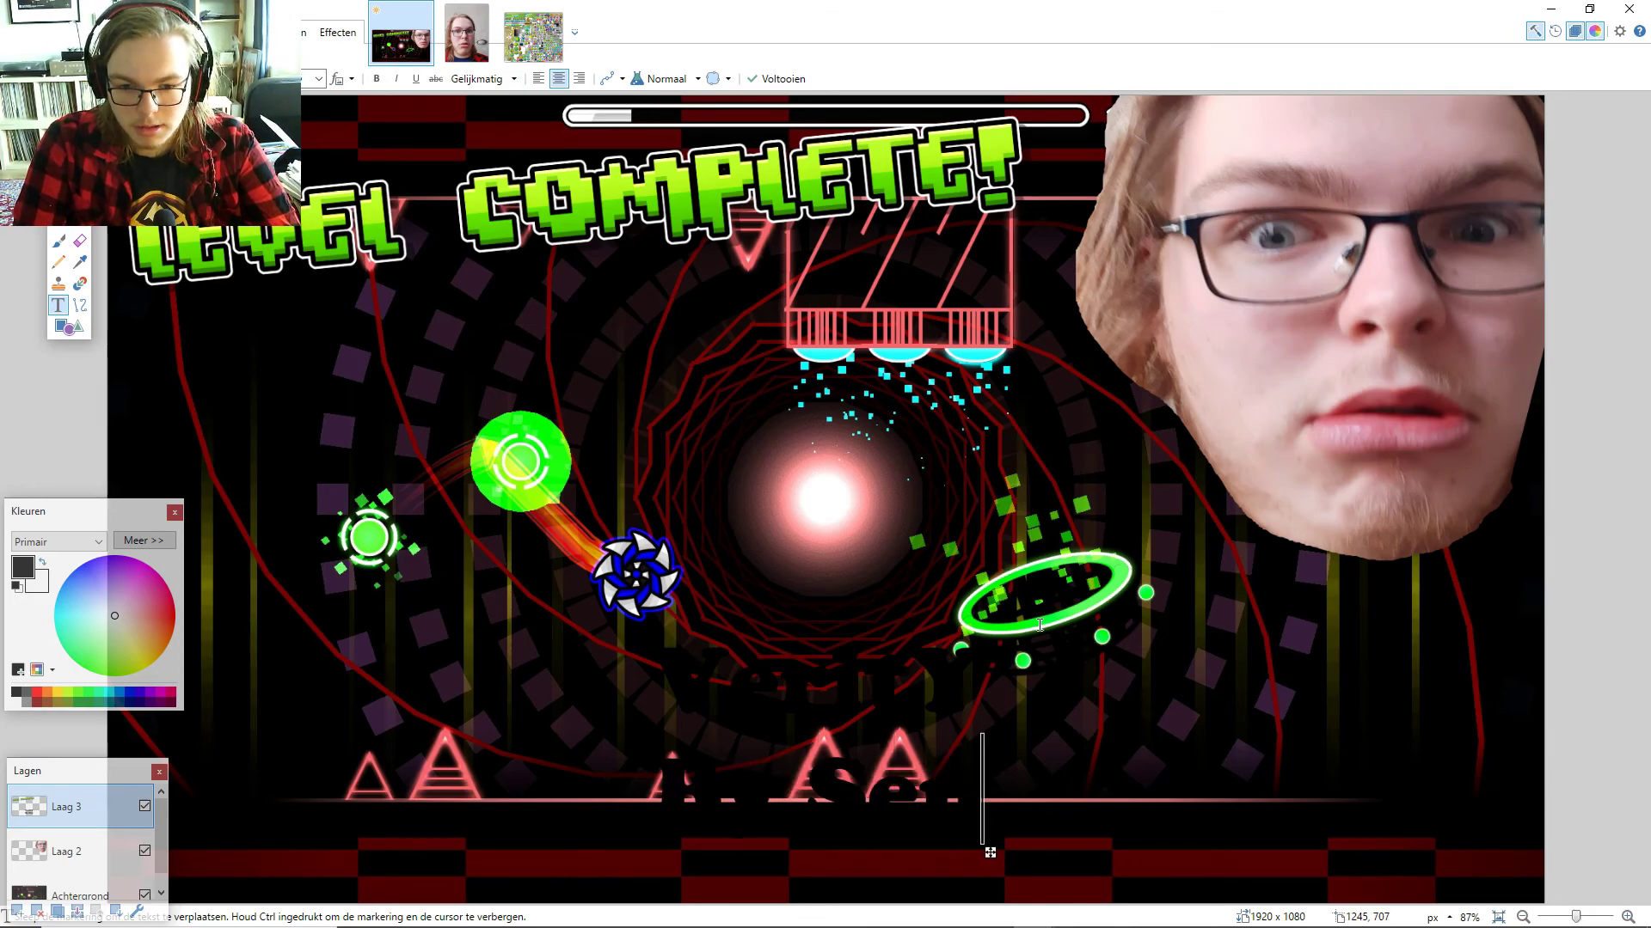
pyautogui.press('BackSpace')
pyautogui.write('rpous?')
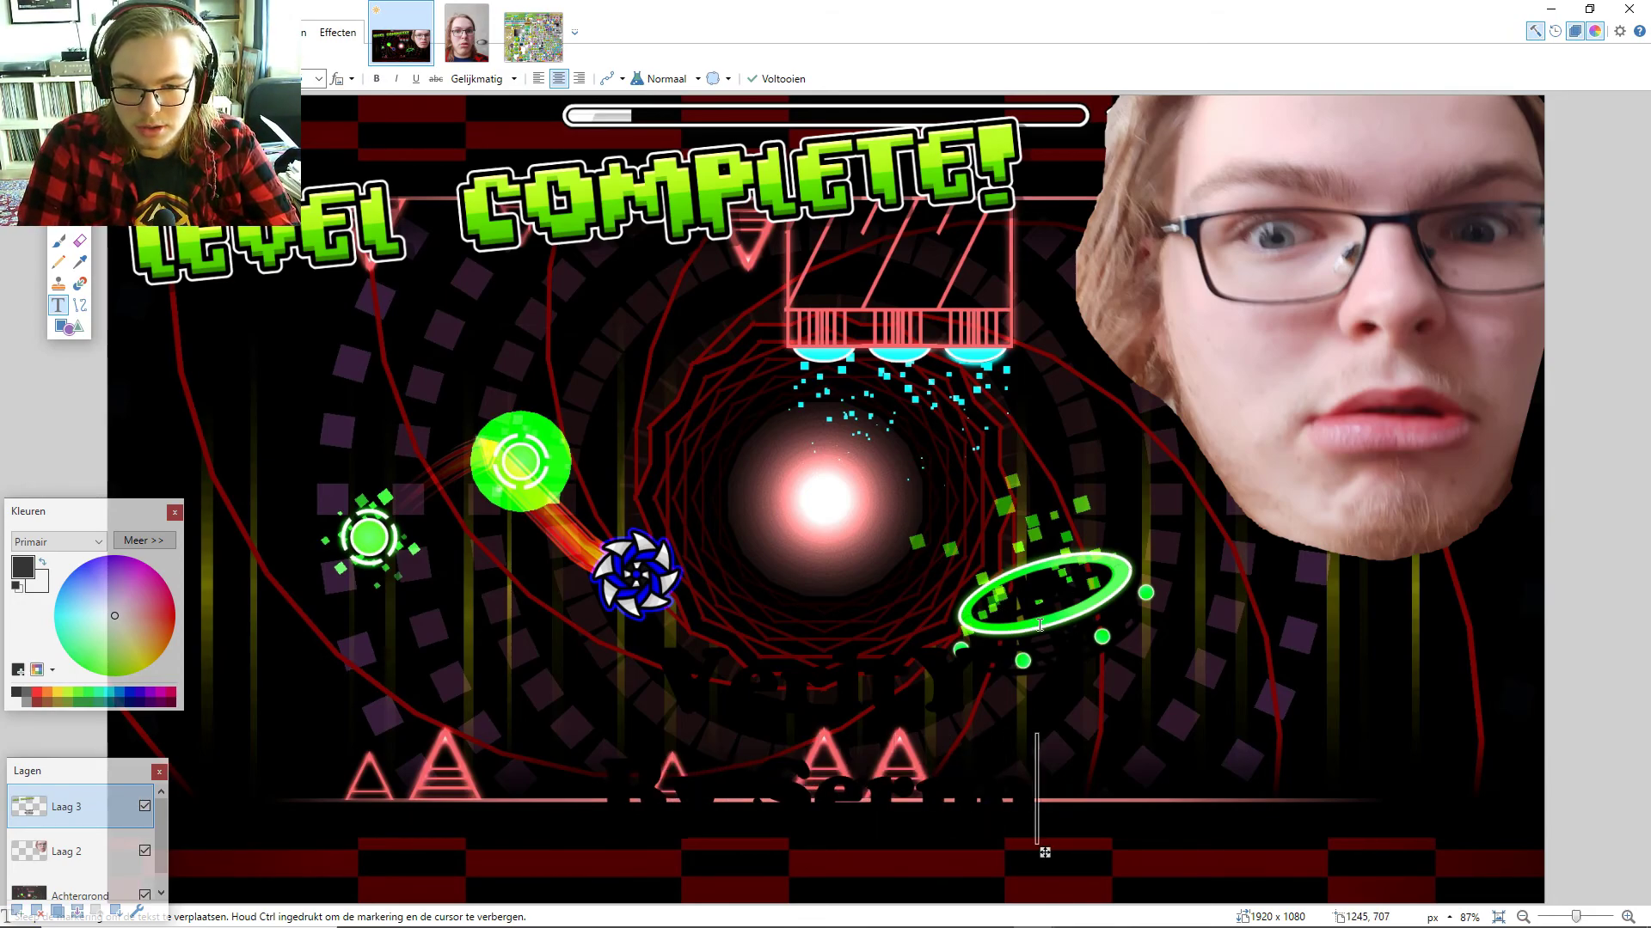
pyautogui.moveTo(1132, 858)
pyautogui.mouseDown()
pyautogui.moveTo(1186, 865)
pyautogui.moveTo(1122, 884)
pyautogui.mouseUp()
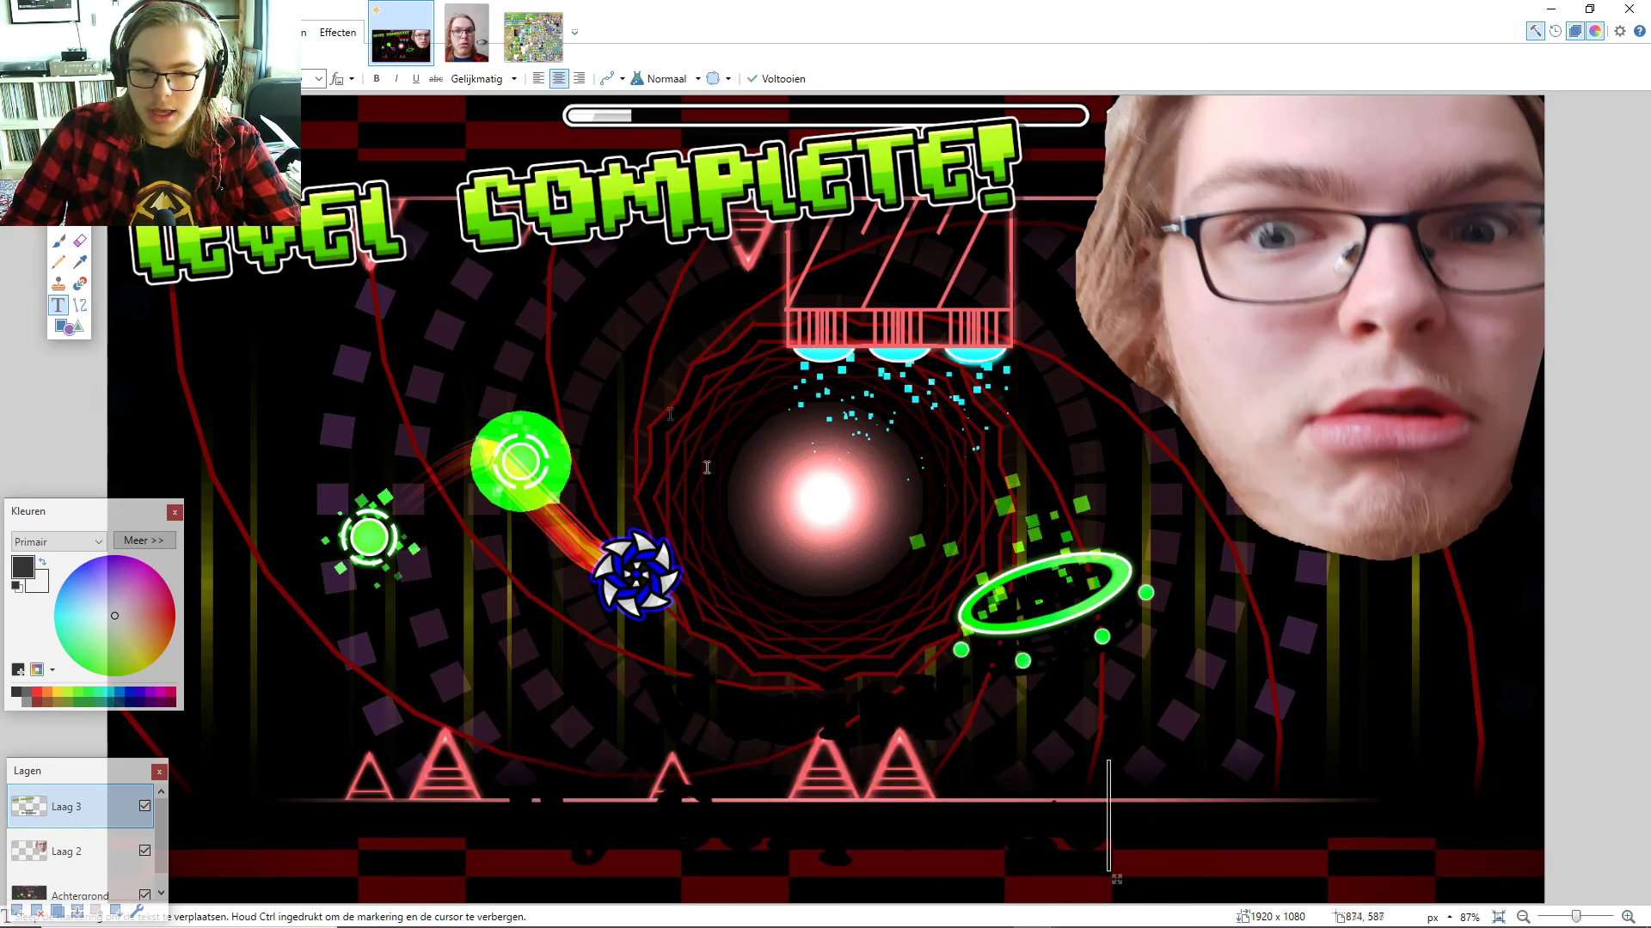
# - Set the primary colour to blue and place the text "VeritY" / "By Serponge" over the black text near the bottom
pyautogui.click(527, 339)
pyautogui.moveTo(95, 512); pyautogui.dragTo(112, 451)
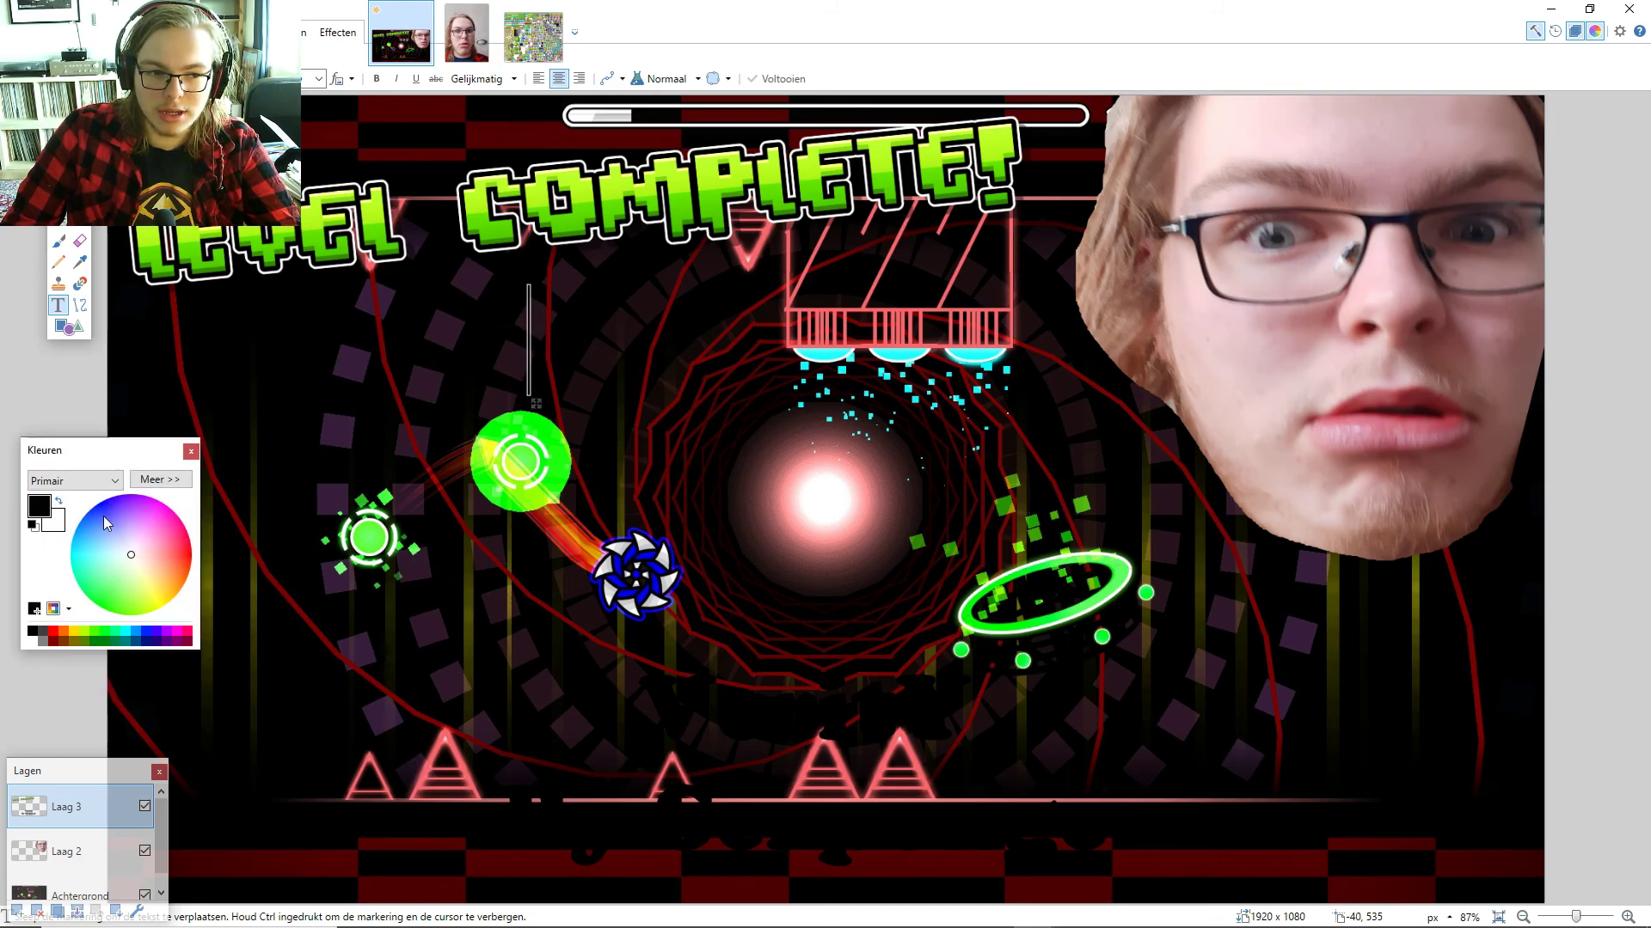
pyautogui.click(92, 503)
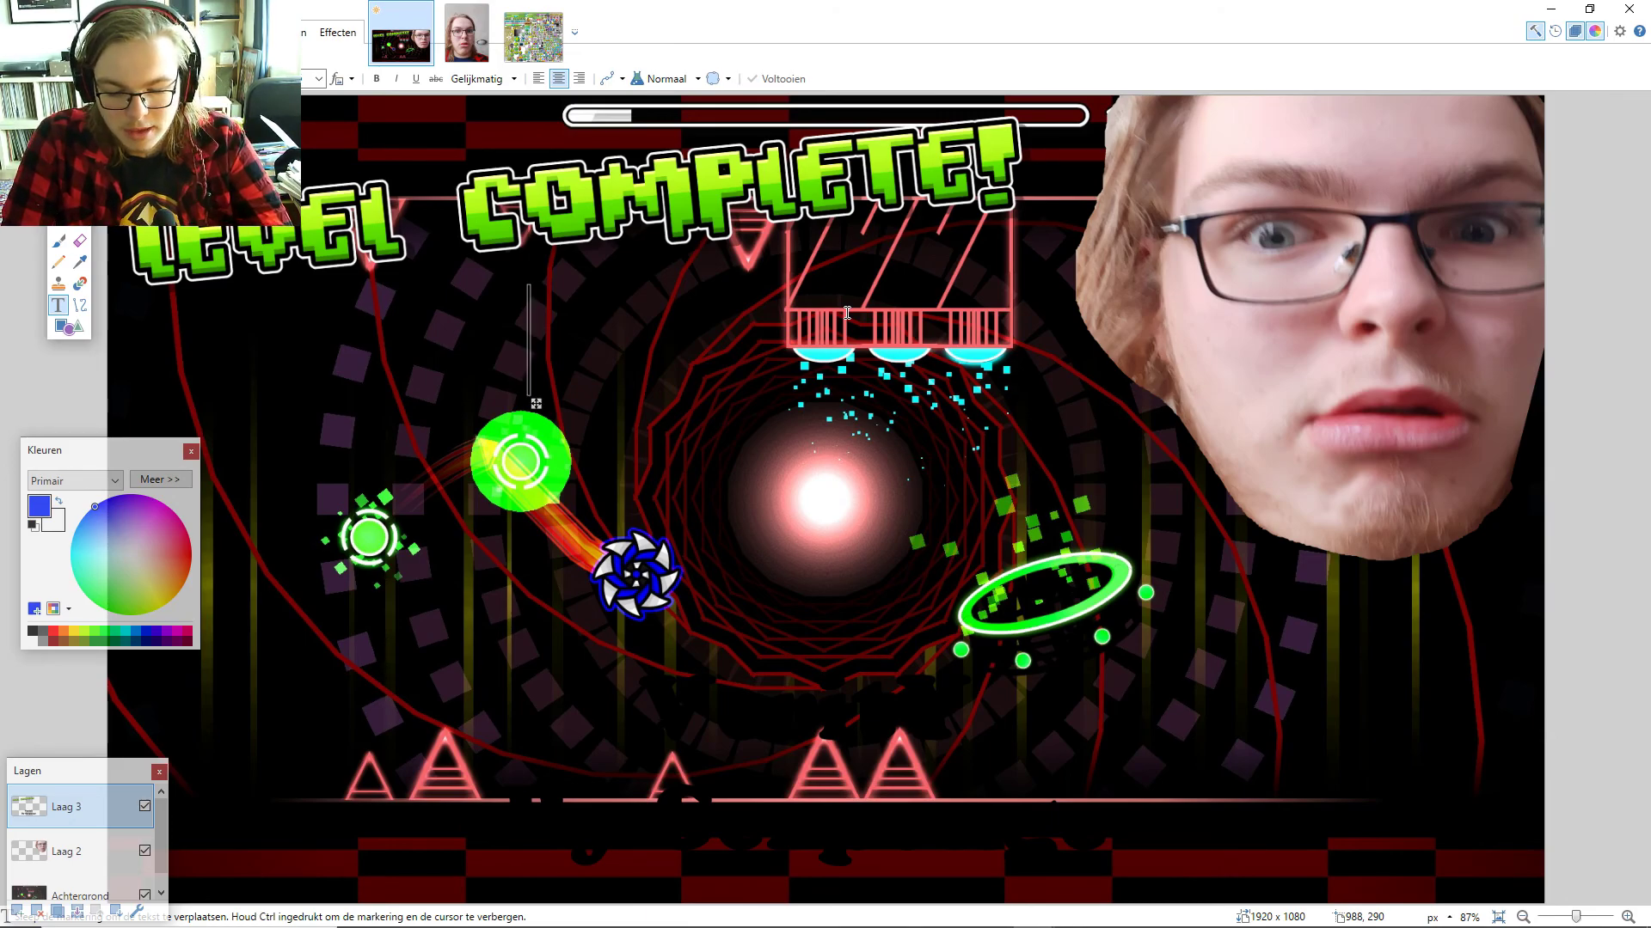
pyautogui.write('VeritY')
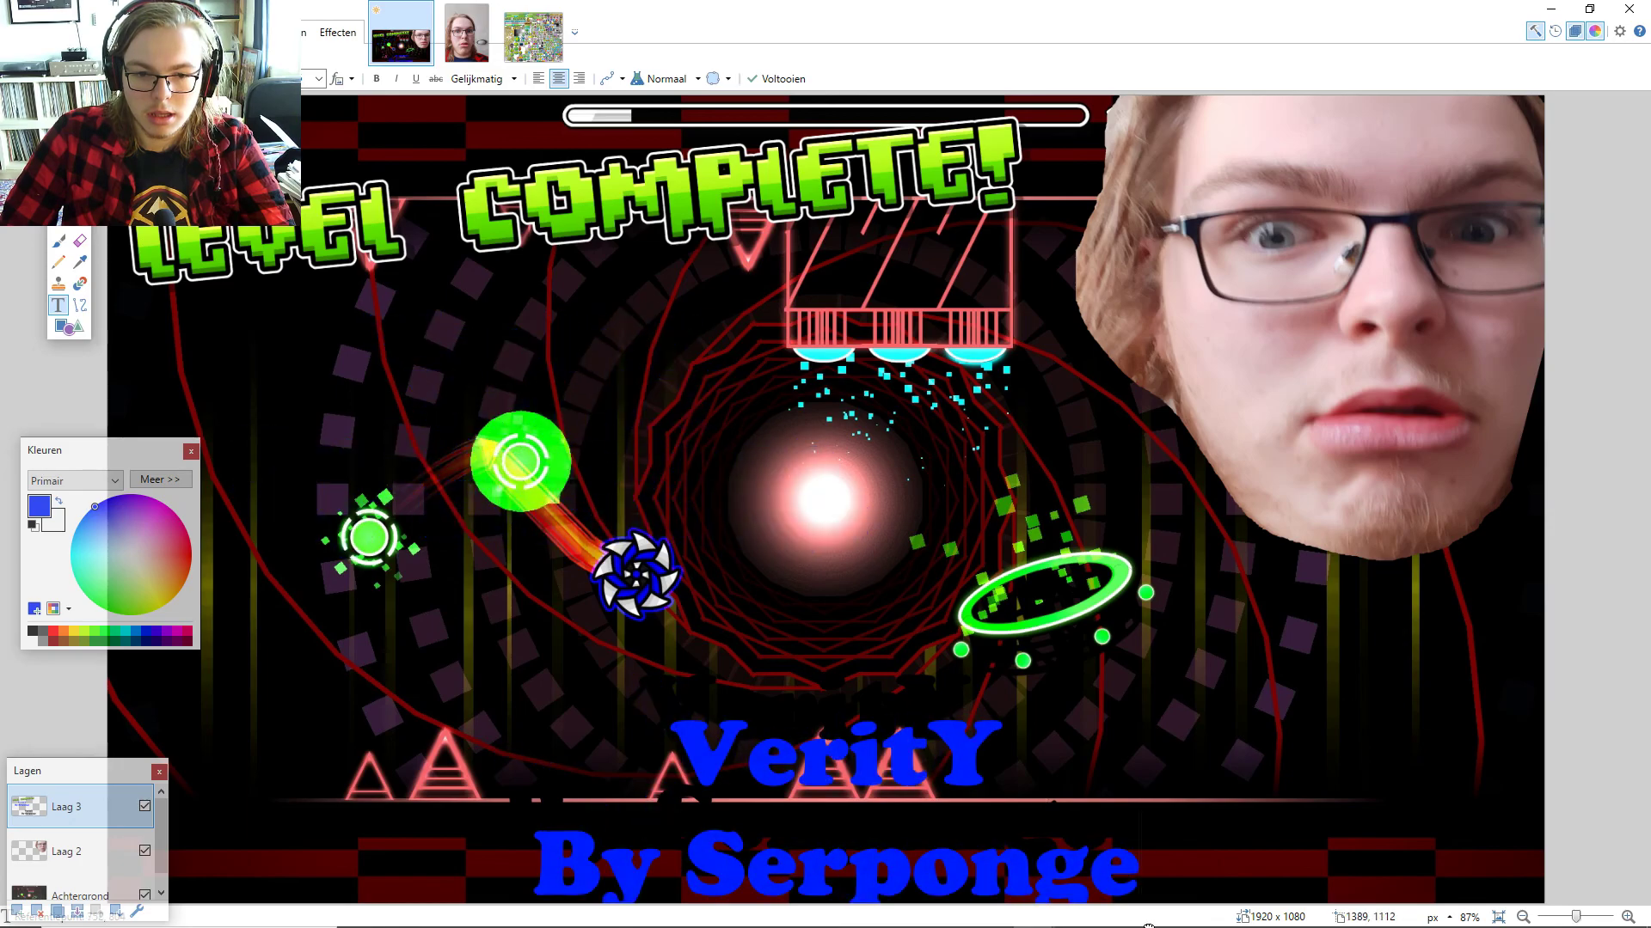
pyautogui.moveTo(1126, 920); pyautogui.dragTo(1135, 868)
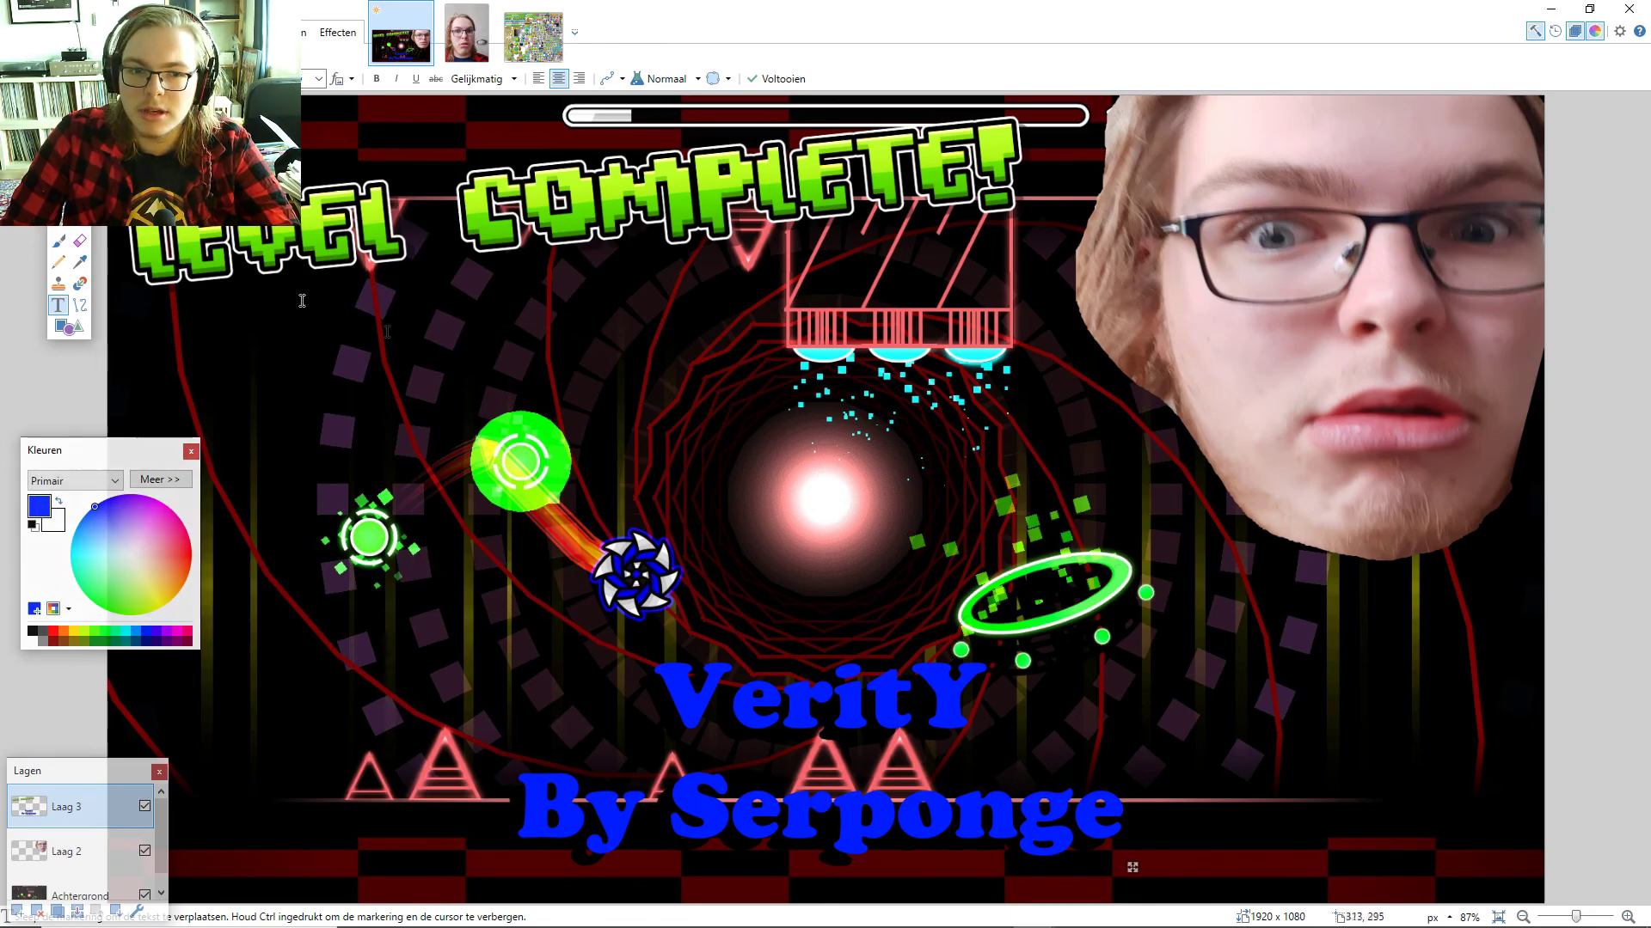
# - Select the pink medium demon face on the sprite sheet with a rectangle of about 122 x 143 px and copy it
pyautogui.click(539, 54)
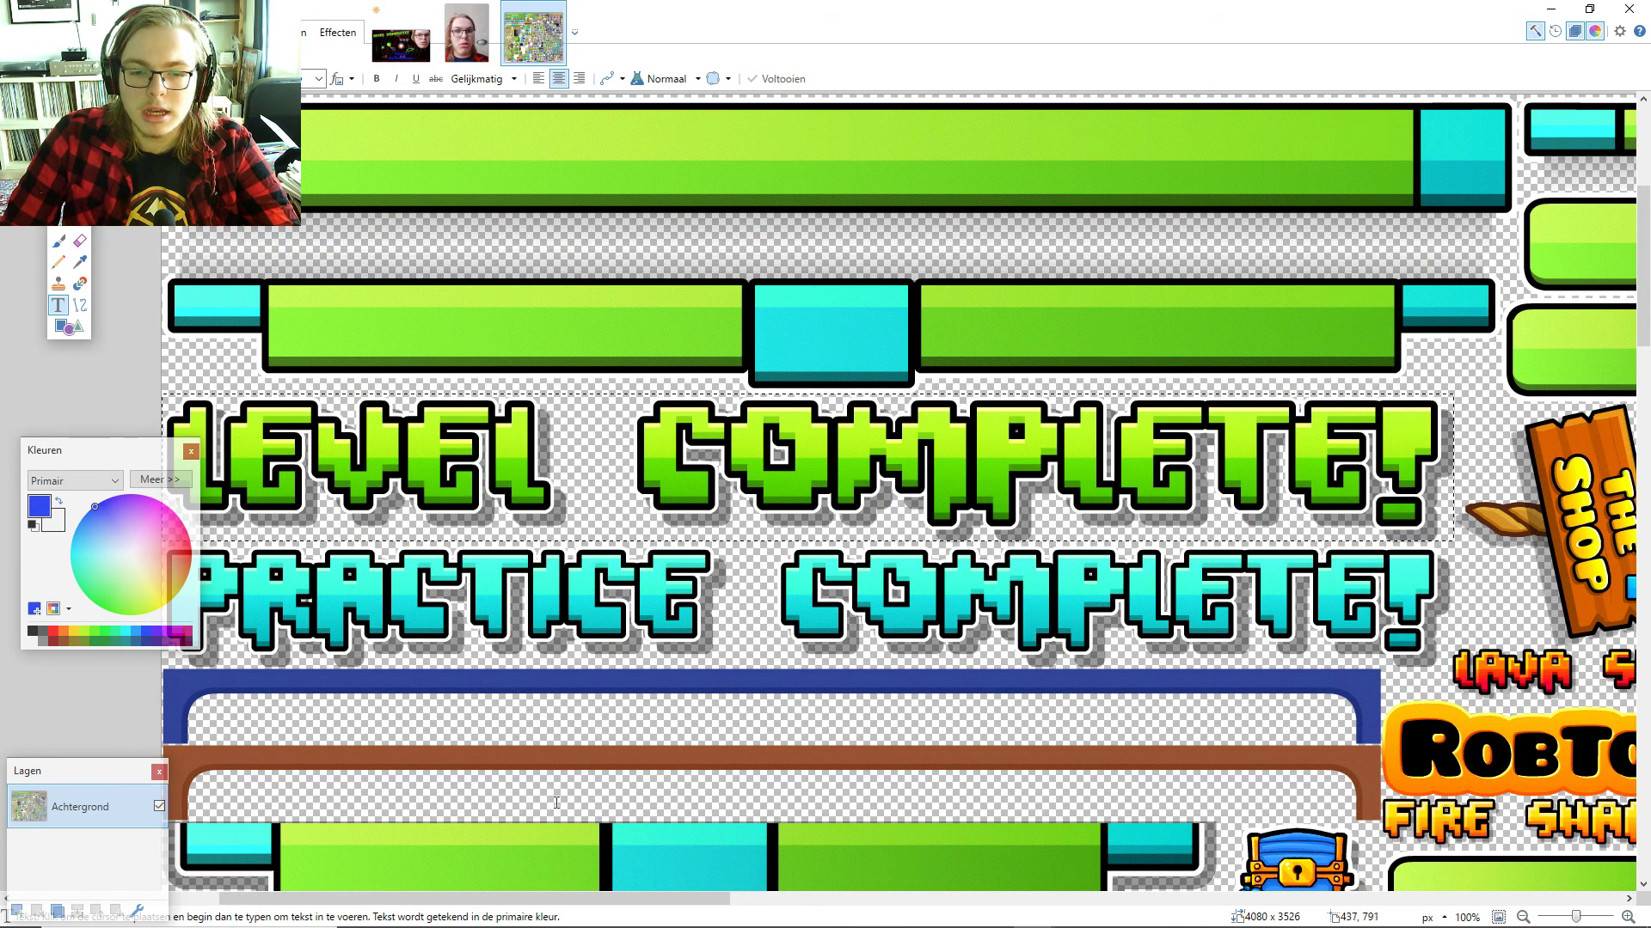
pyautogui.moveTo(567, 898); pyautogui.dragTo(1155, 907)
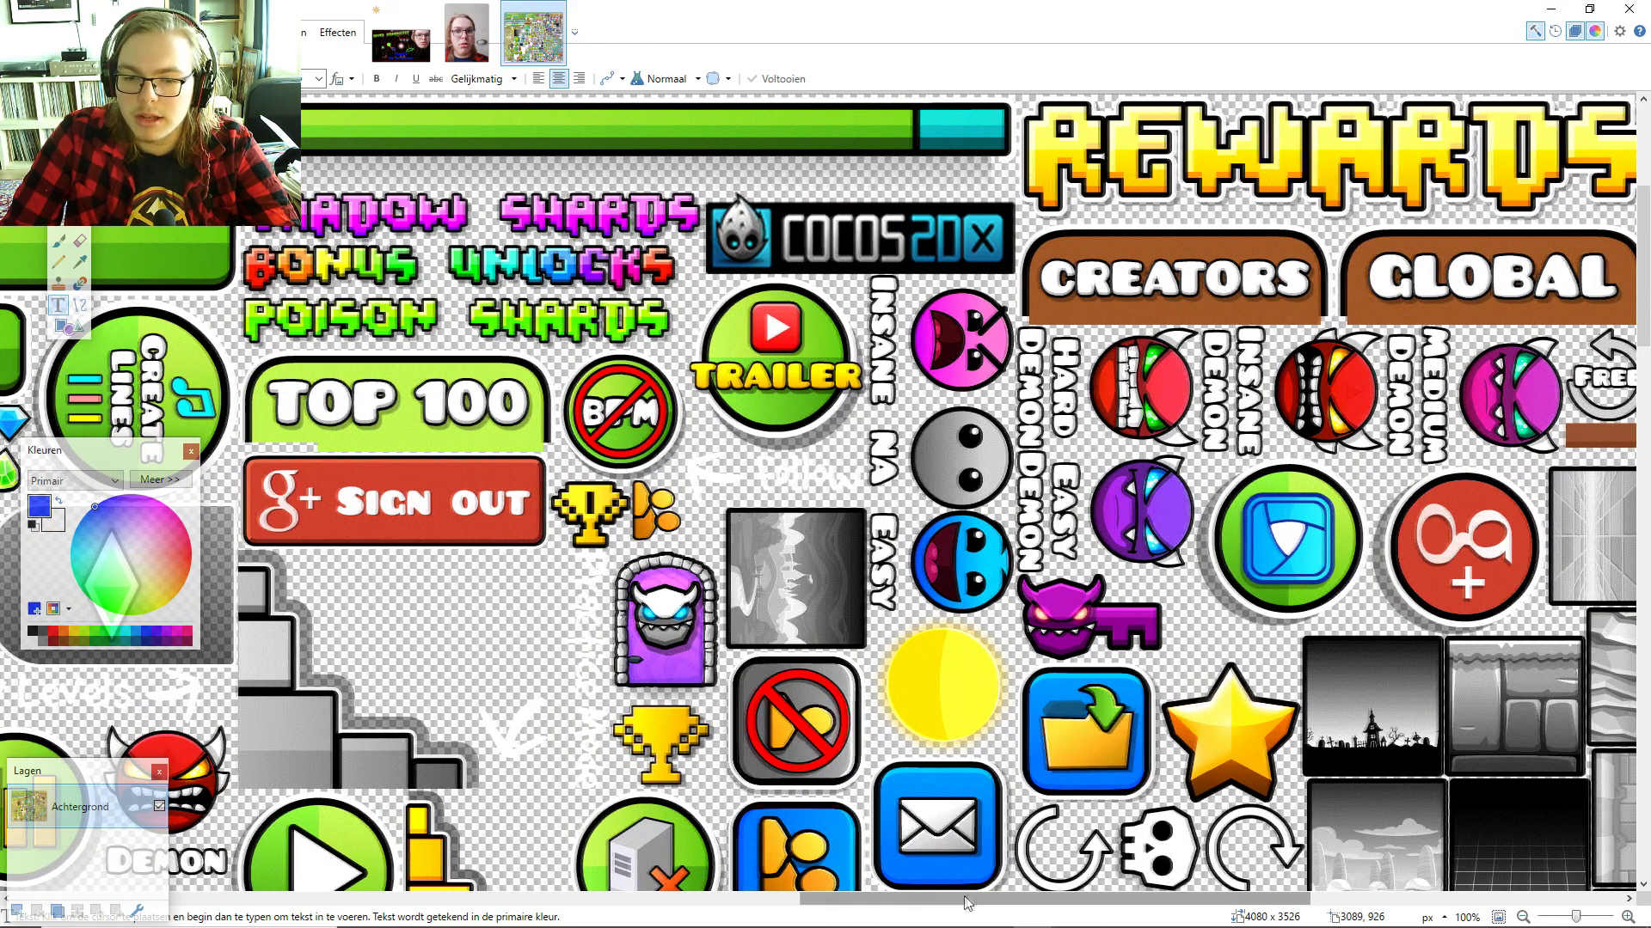
pyautogui.moveTo(958, 899); pyautogui.dragTo(1092, 899)
pyautogui.press('s')
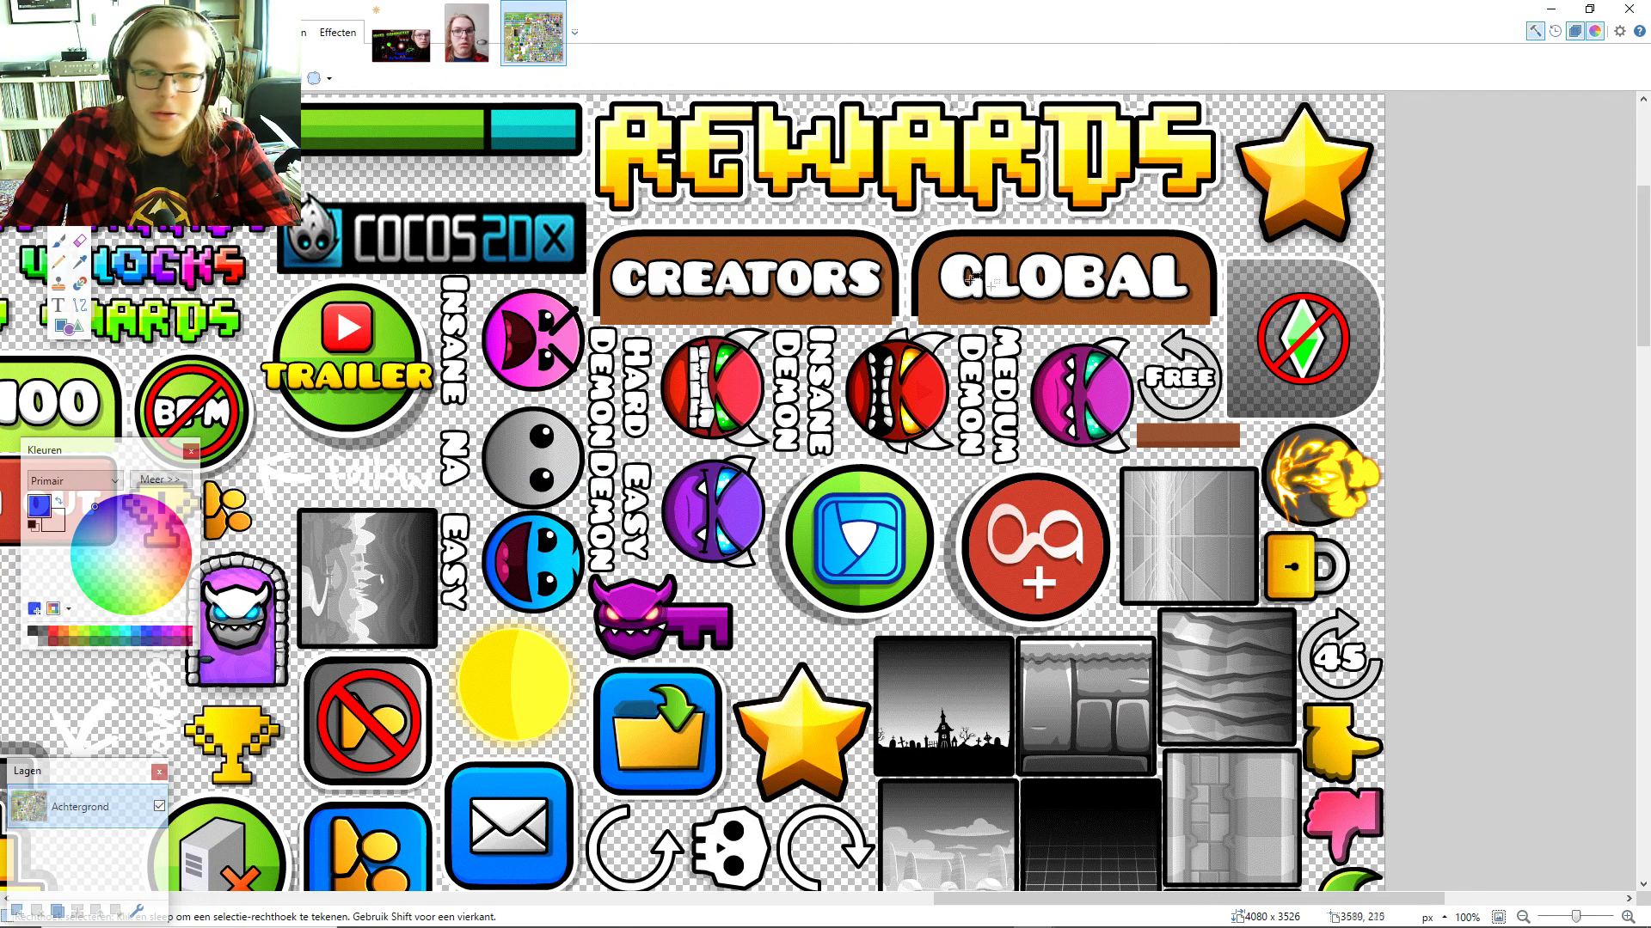
pyautogui.moveTo(1135, 330)
pyautogui.mouseDown()
pyautogui.moveTo(1096, 468)
pyautogui.moveTo(1069, 454)
pyautogui.mouseUp()
pyautogui.click(1123, 336)
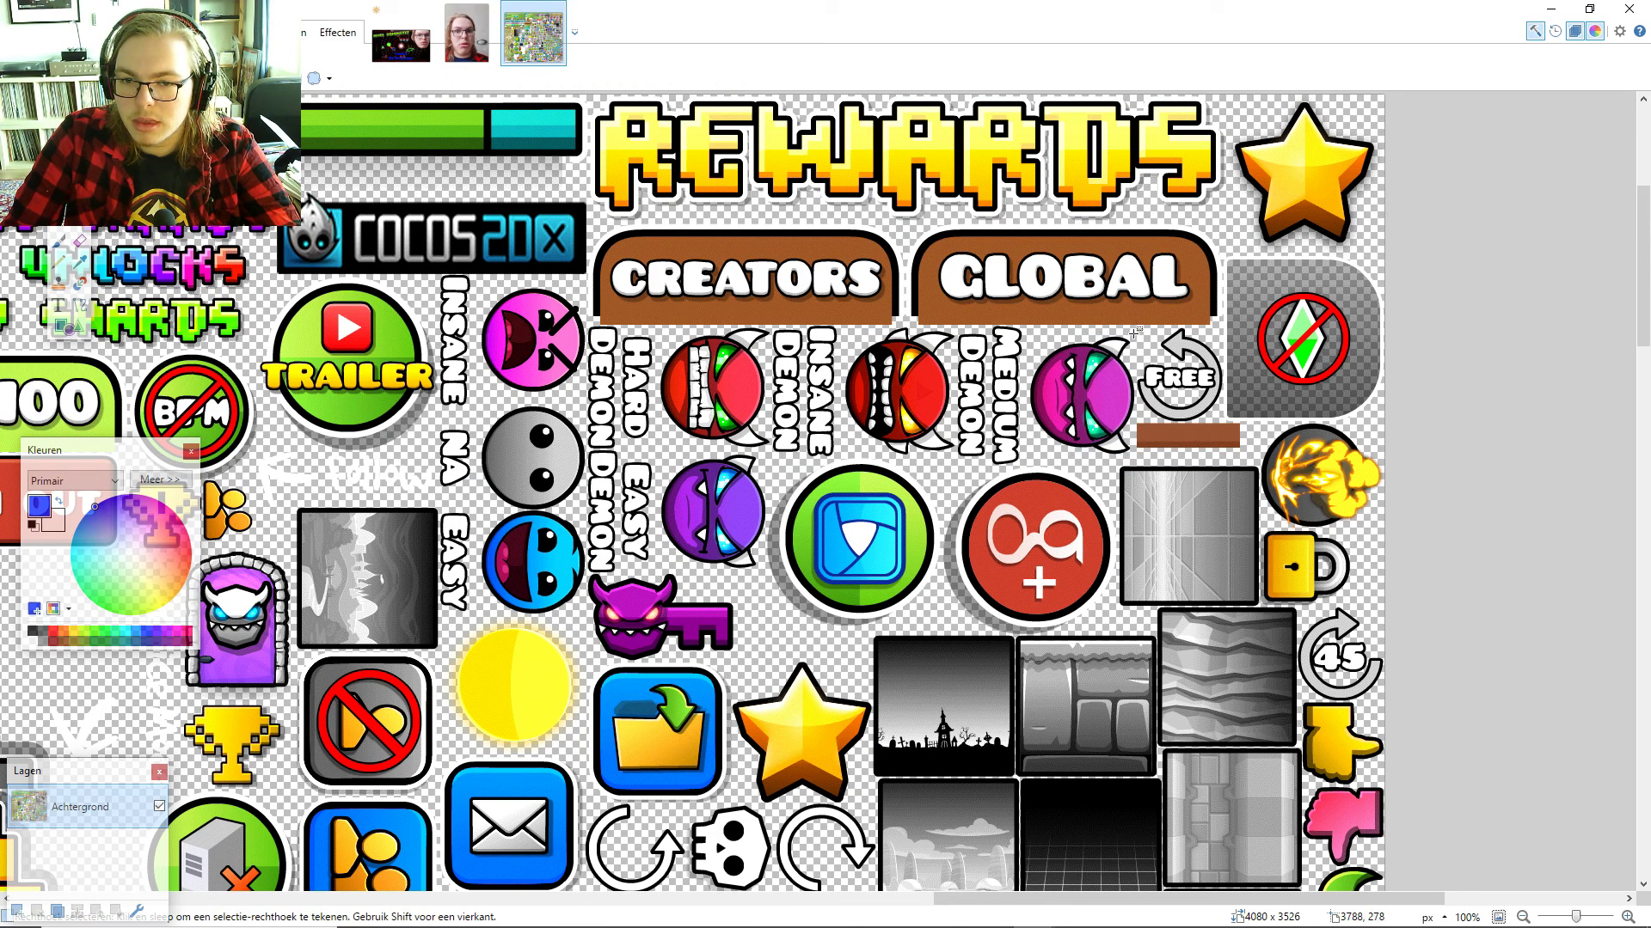
pyautogui.moveTo(1134, 330); pyautogui.dragTo(1031, 454)
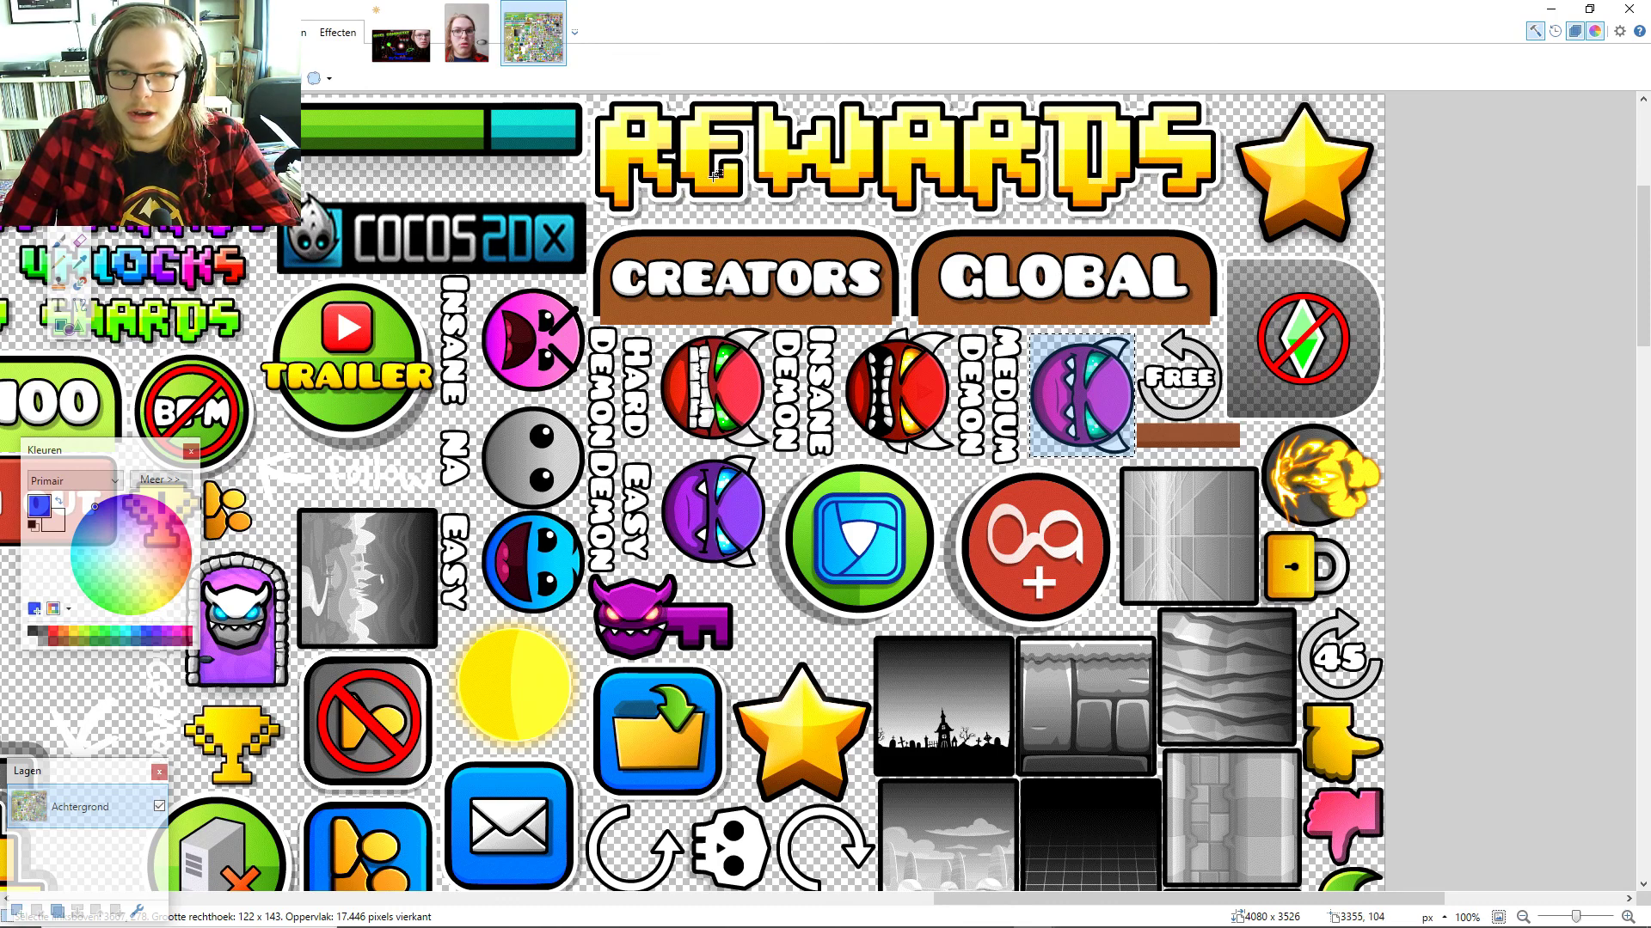
# - Paste the copied demon face into the game screenshot as a new layer
pyautogui.click(401, 34)
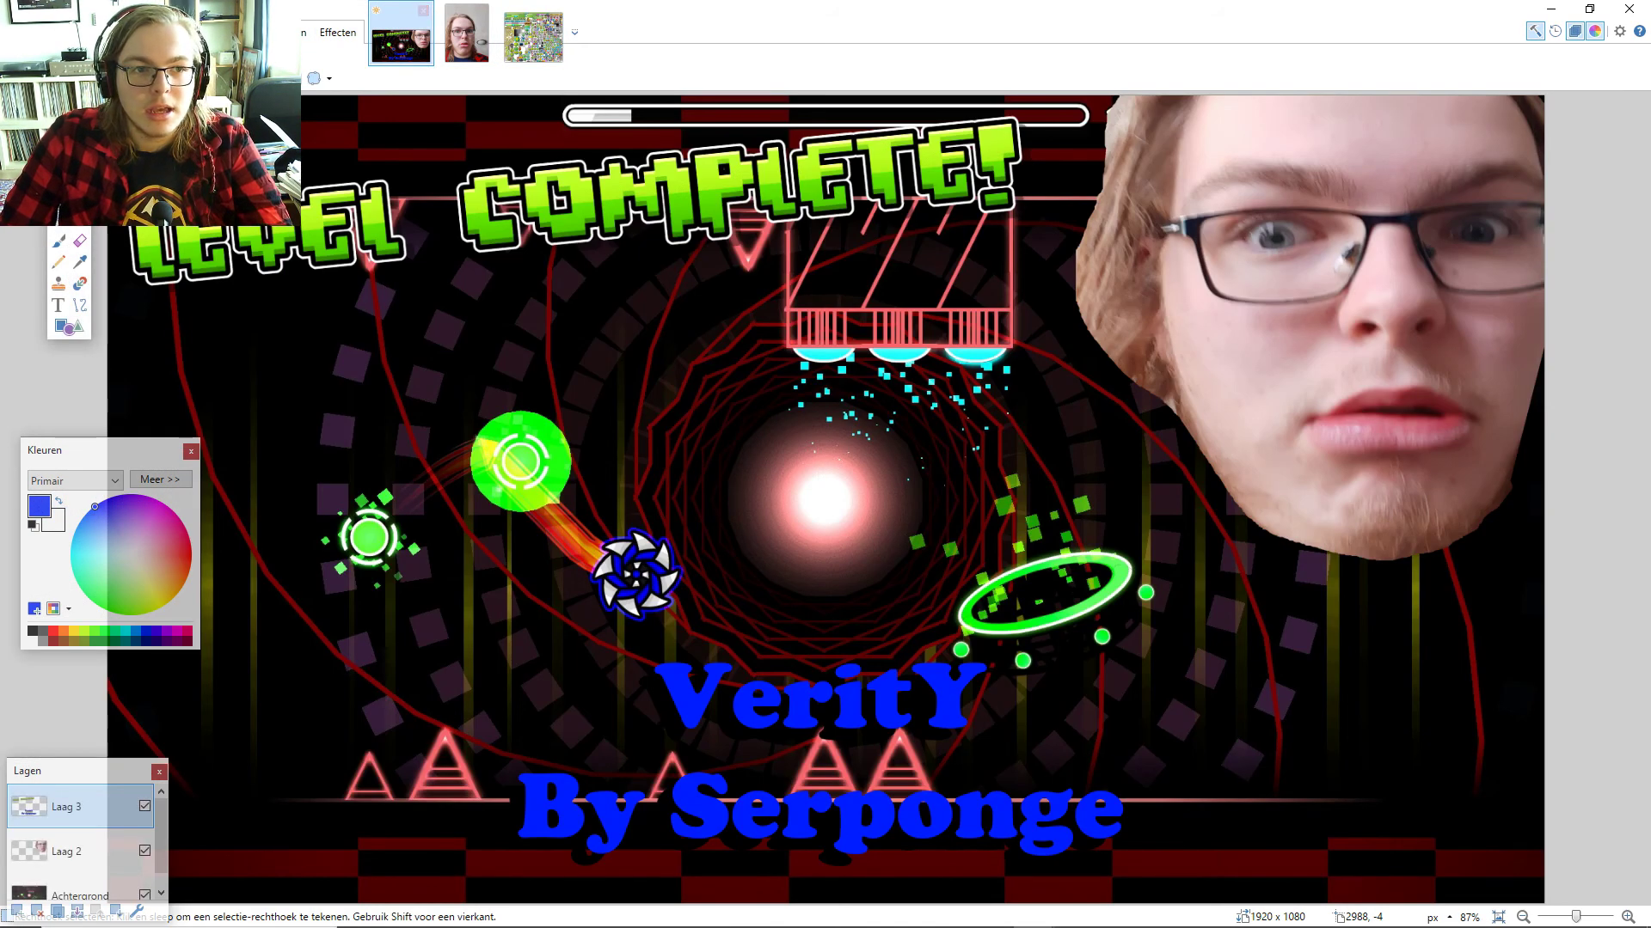
pyautogui.click(72, 33)
pyautogui.click(129, 179)
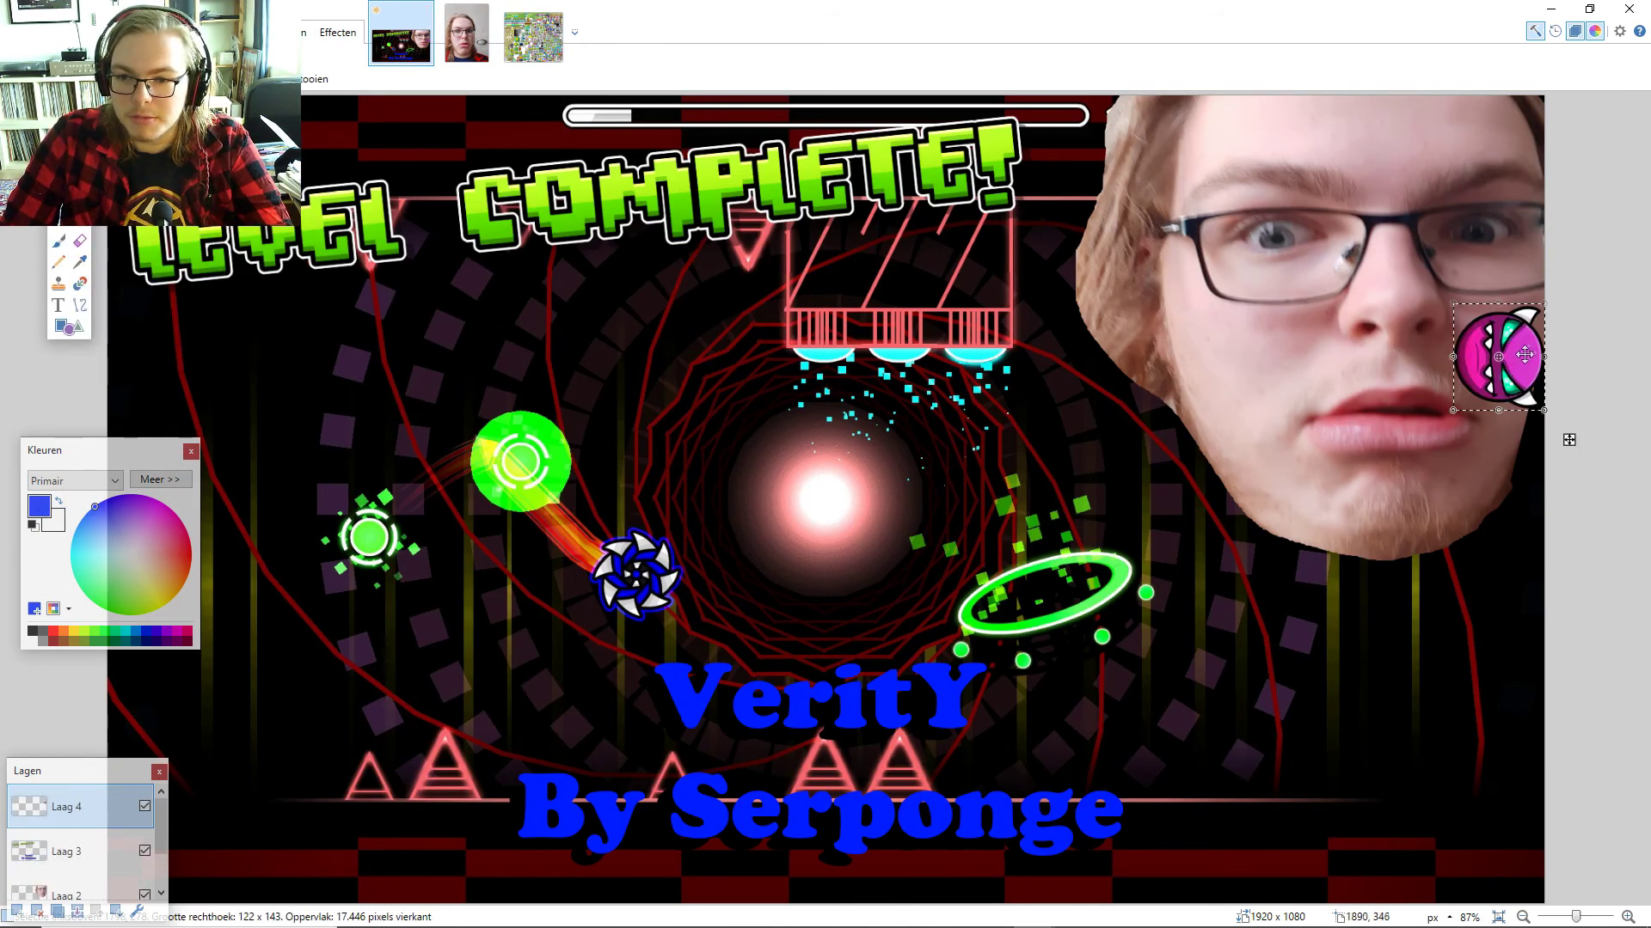
# - Place the demon face below the word LEVEL, enlarge it to about 271 x 252 px, and rotate it about 109° so it stands nearly upright
pyautogui.moveTo(1524, 355); pyautogui.dragTo(380, 339)
pyautogui.moveTo(425, 401); pyautogui.dragTo(387, 320)
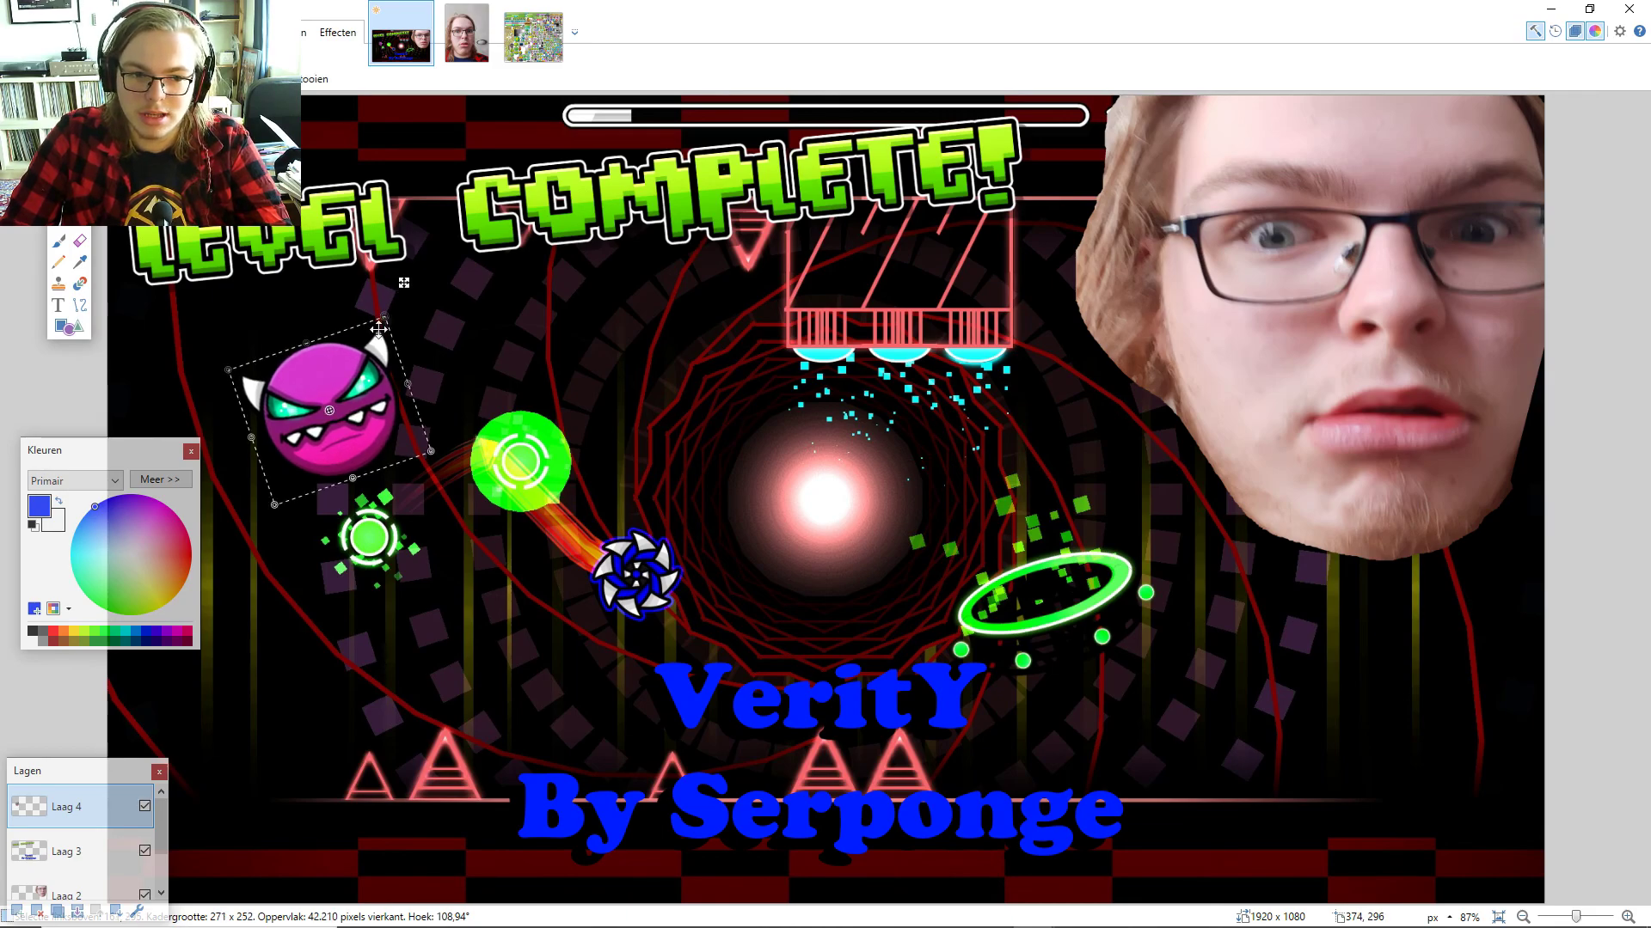
# - Move the demon face closer to the canvas's left edge, enlarge it to about 281 x 260 px, and reposition the floating colour and layer windows
pyautogui.moveTo(354, 388)
pyautogui.mouseDown()
pyautogui.moveTo(309, 429)
pyautogui.moveTo(368, 327)
pyautogui.moveTo(318, 406)
pyautogui.moveTo(334, 375)
pyautogui.mouseUp()
pyautogui.moveTo(117, 444); pyautogui.dragTo(101, 409)
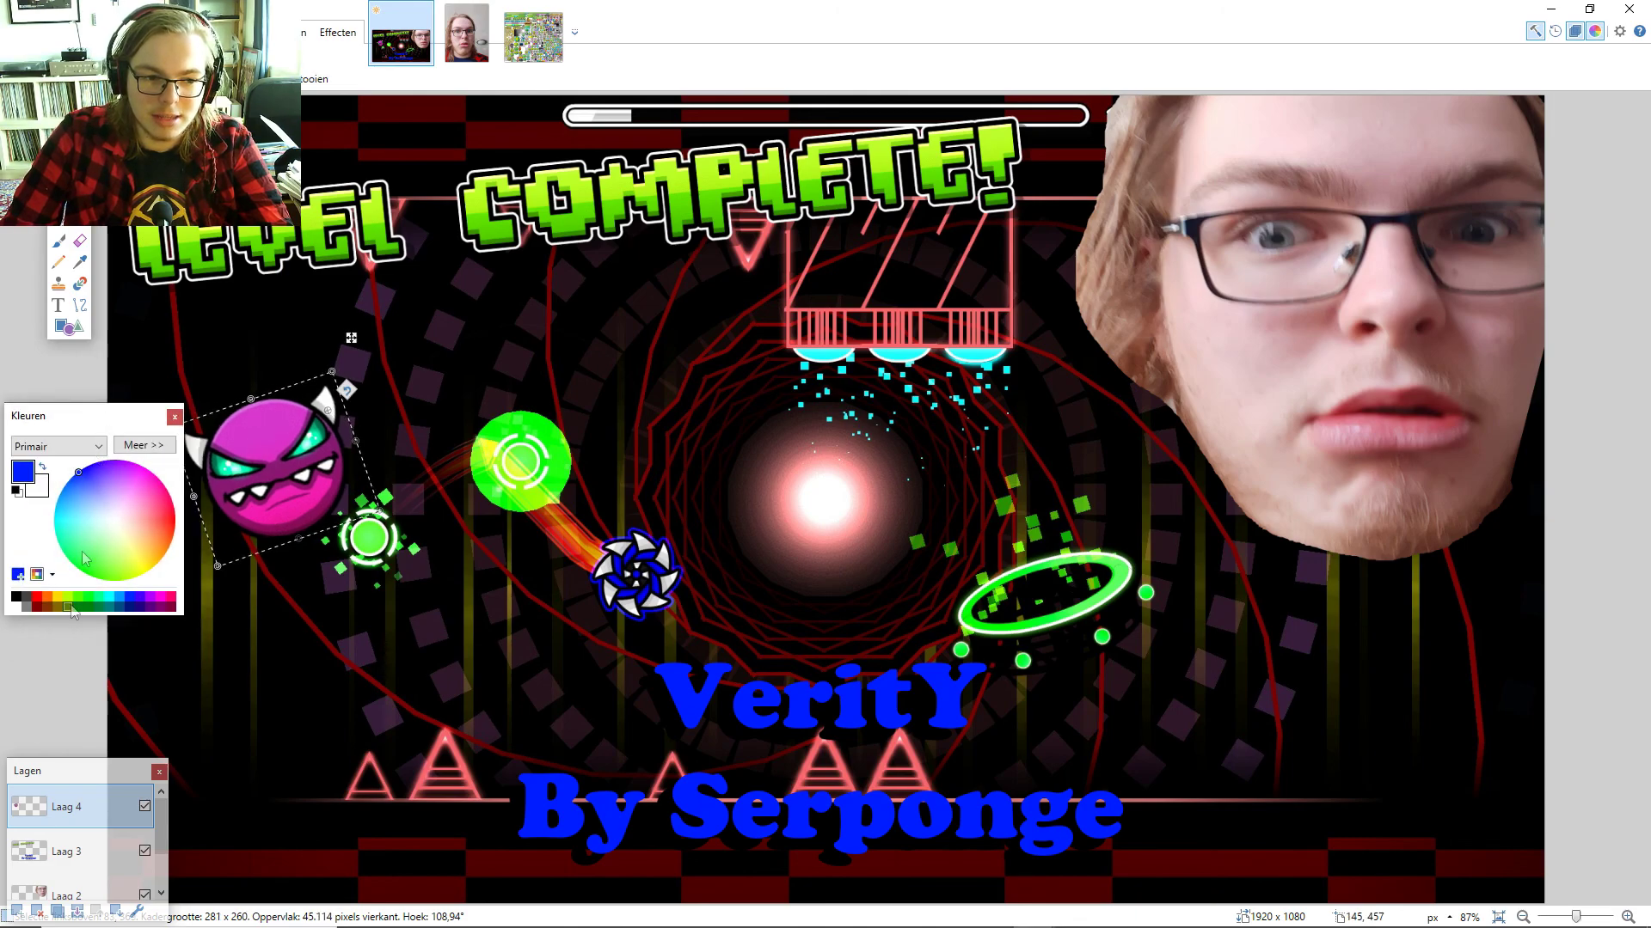
pyautogui.moveTo(59, 778); pyautogui.dragTo(56, 689)
# - Select the yellow circle on the sprite sheet with a rectangle of about 152 x 152 px and copy it
pyautogui.click(533, 37)
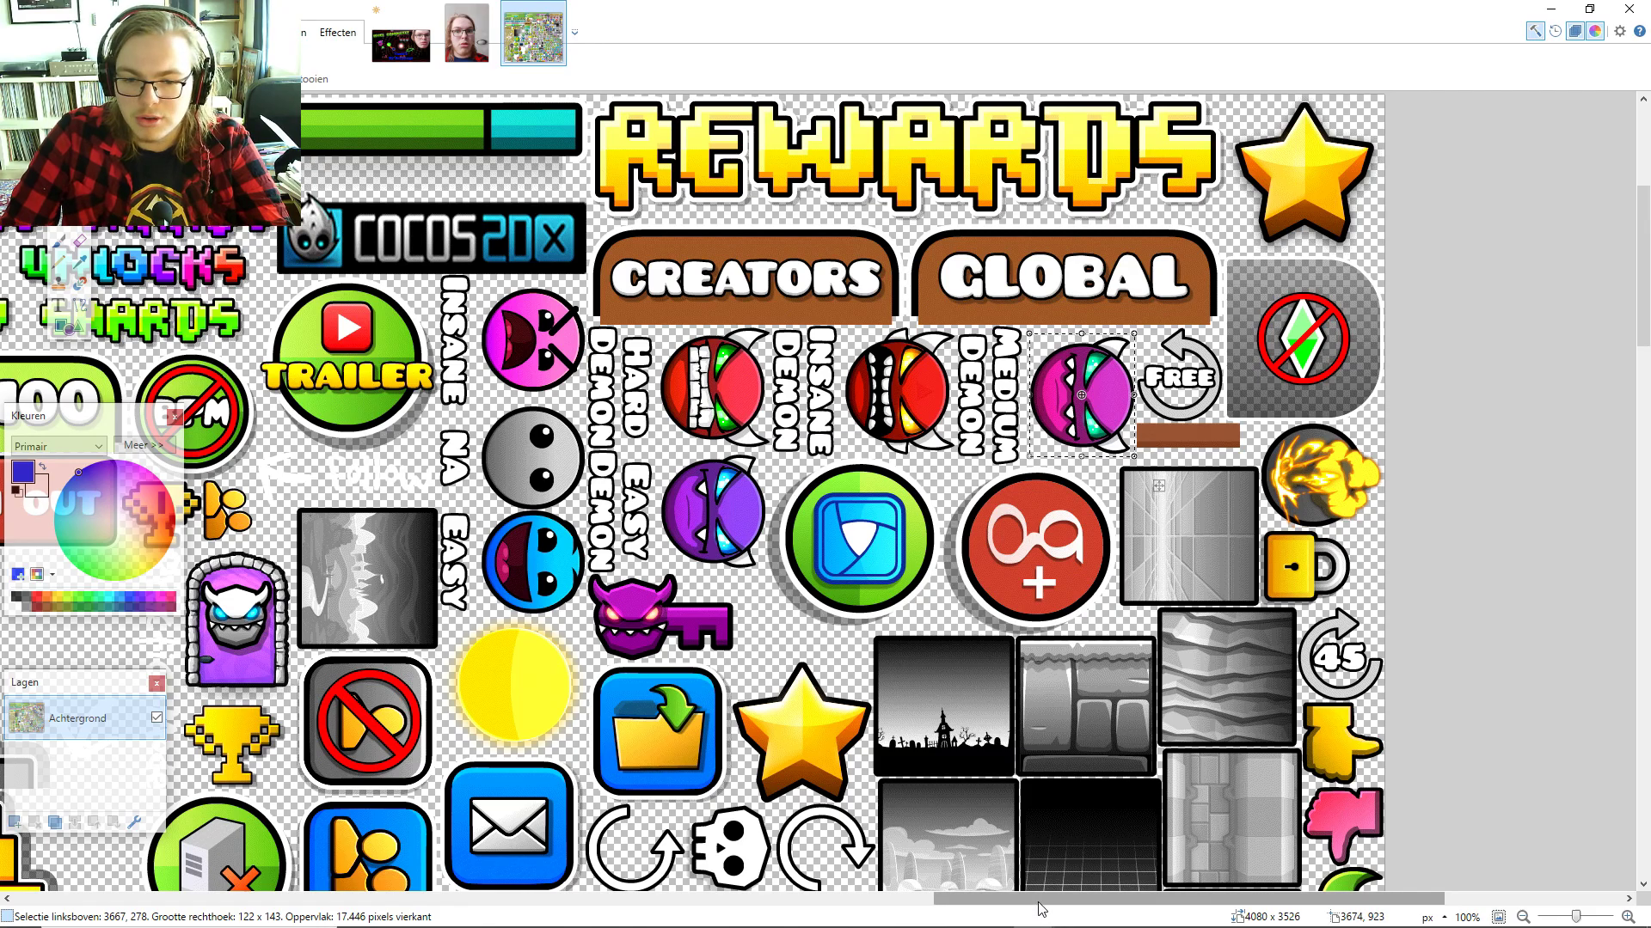
pyautogui.moveTo(1037, 900); pyautogui.dragTo(980, 903)
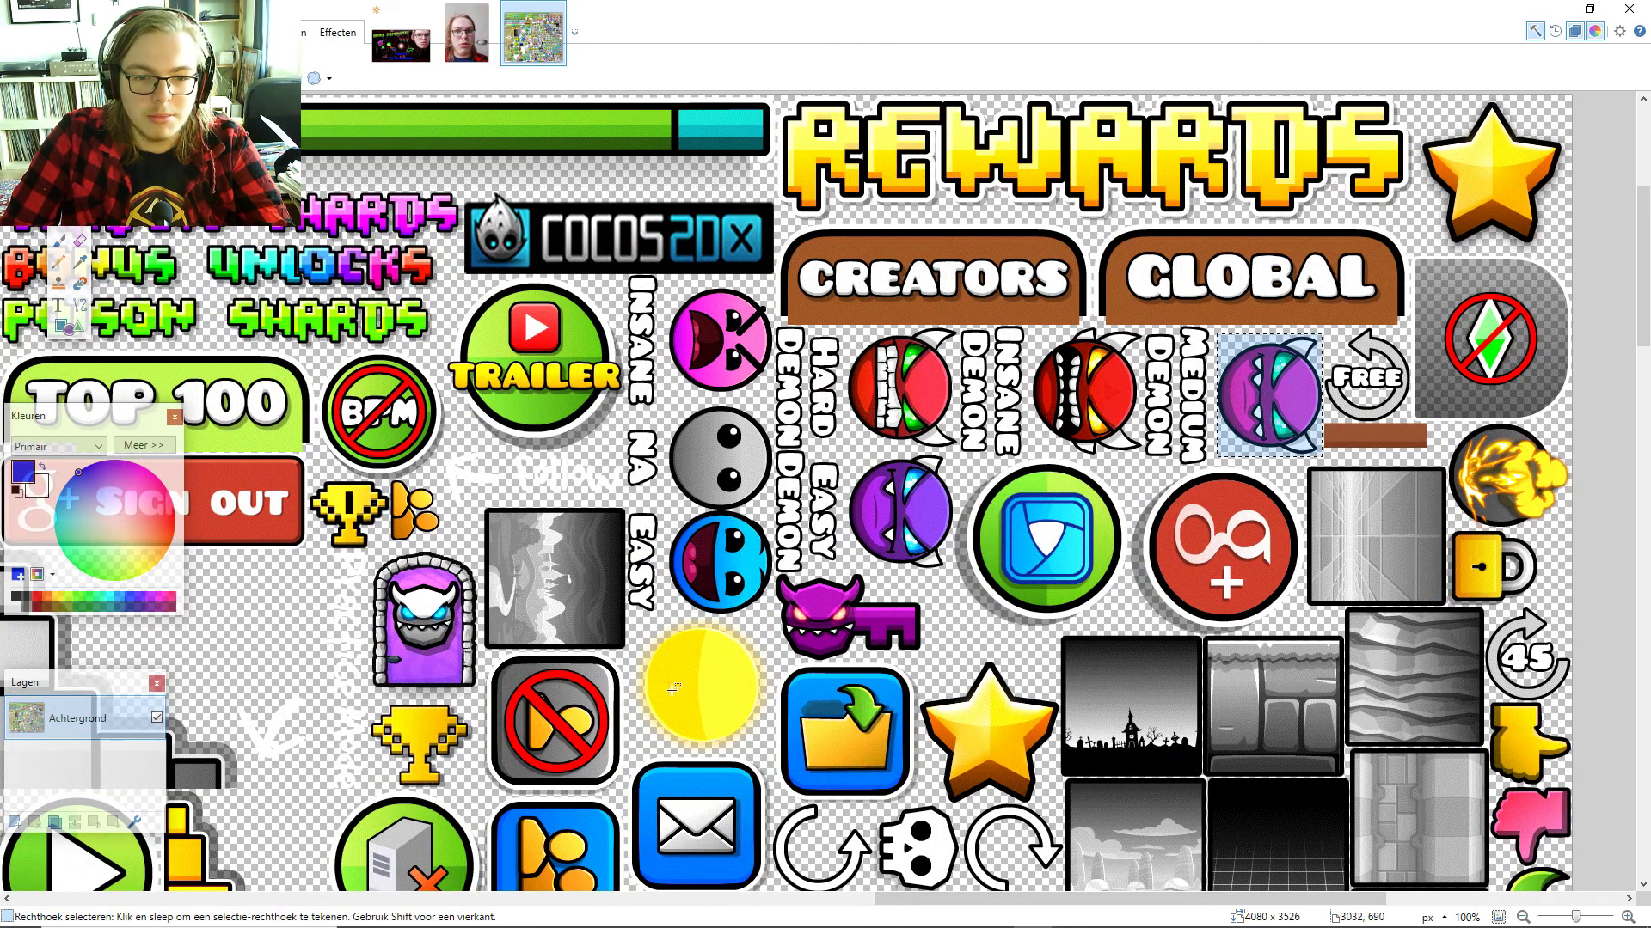
pyautogui.moveTo(640, 619); pyautogui.dragTo(768, 749)
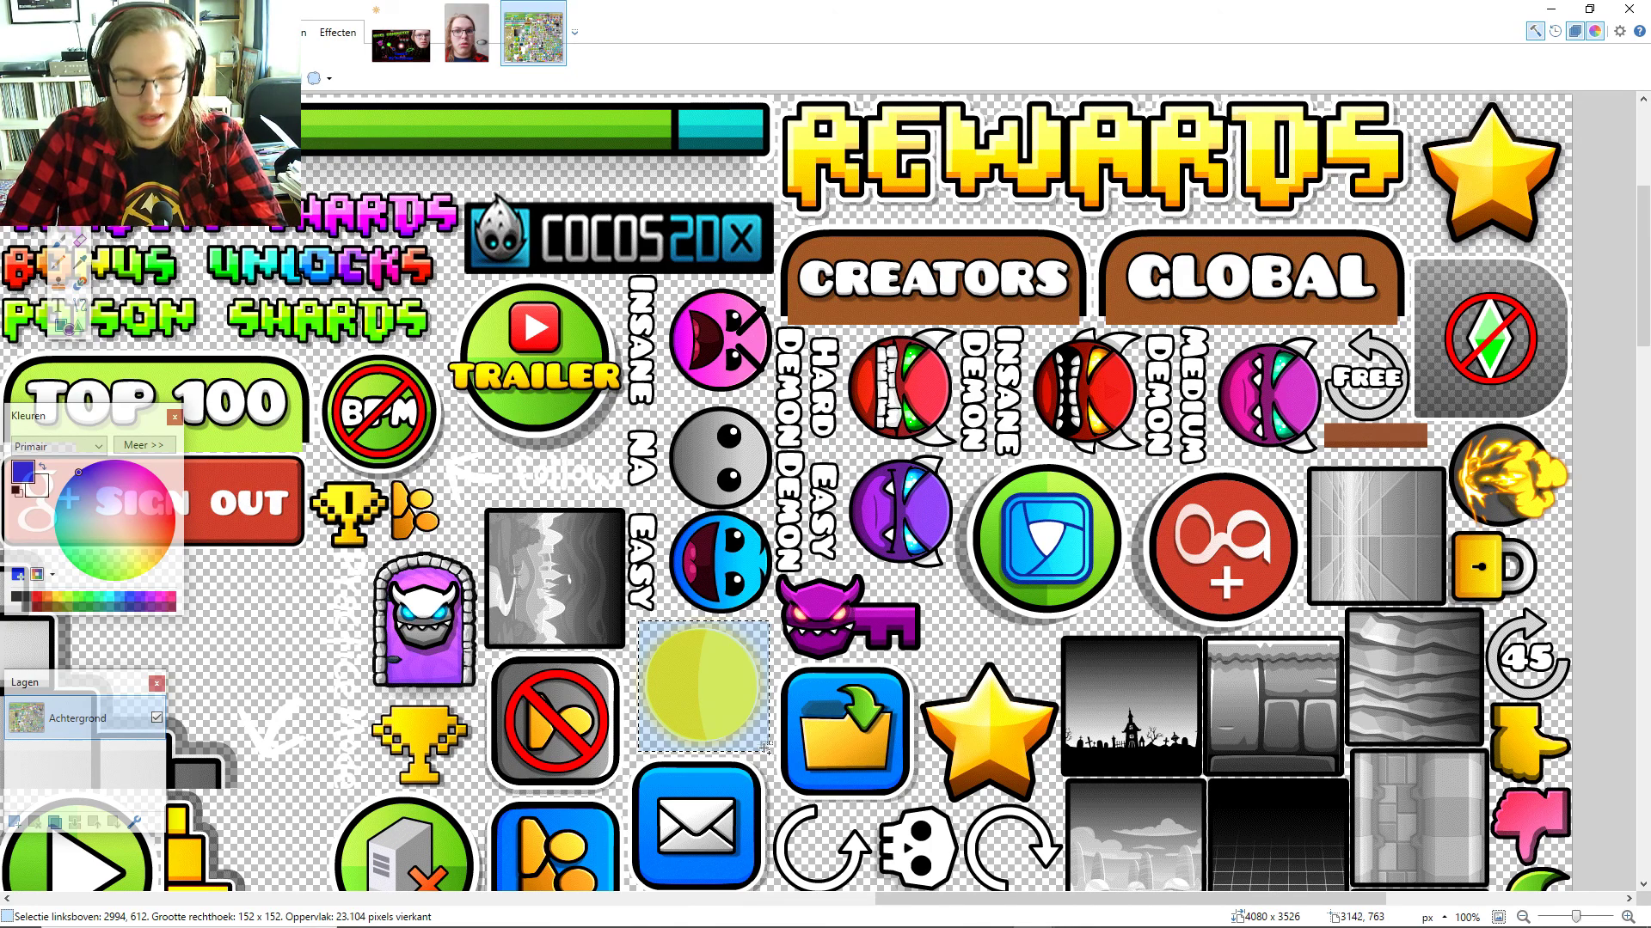
pyautogui.click(410, 33)
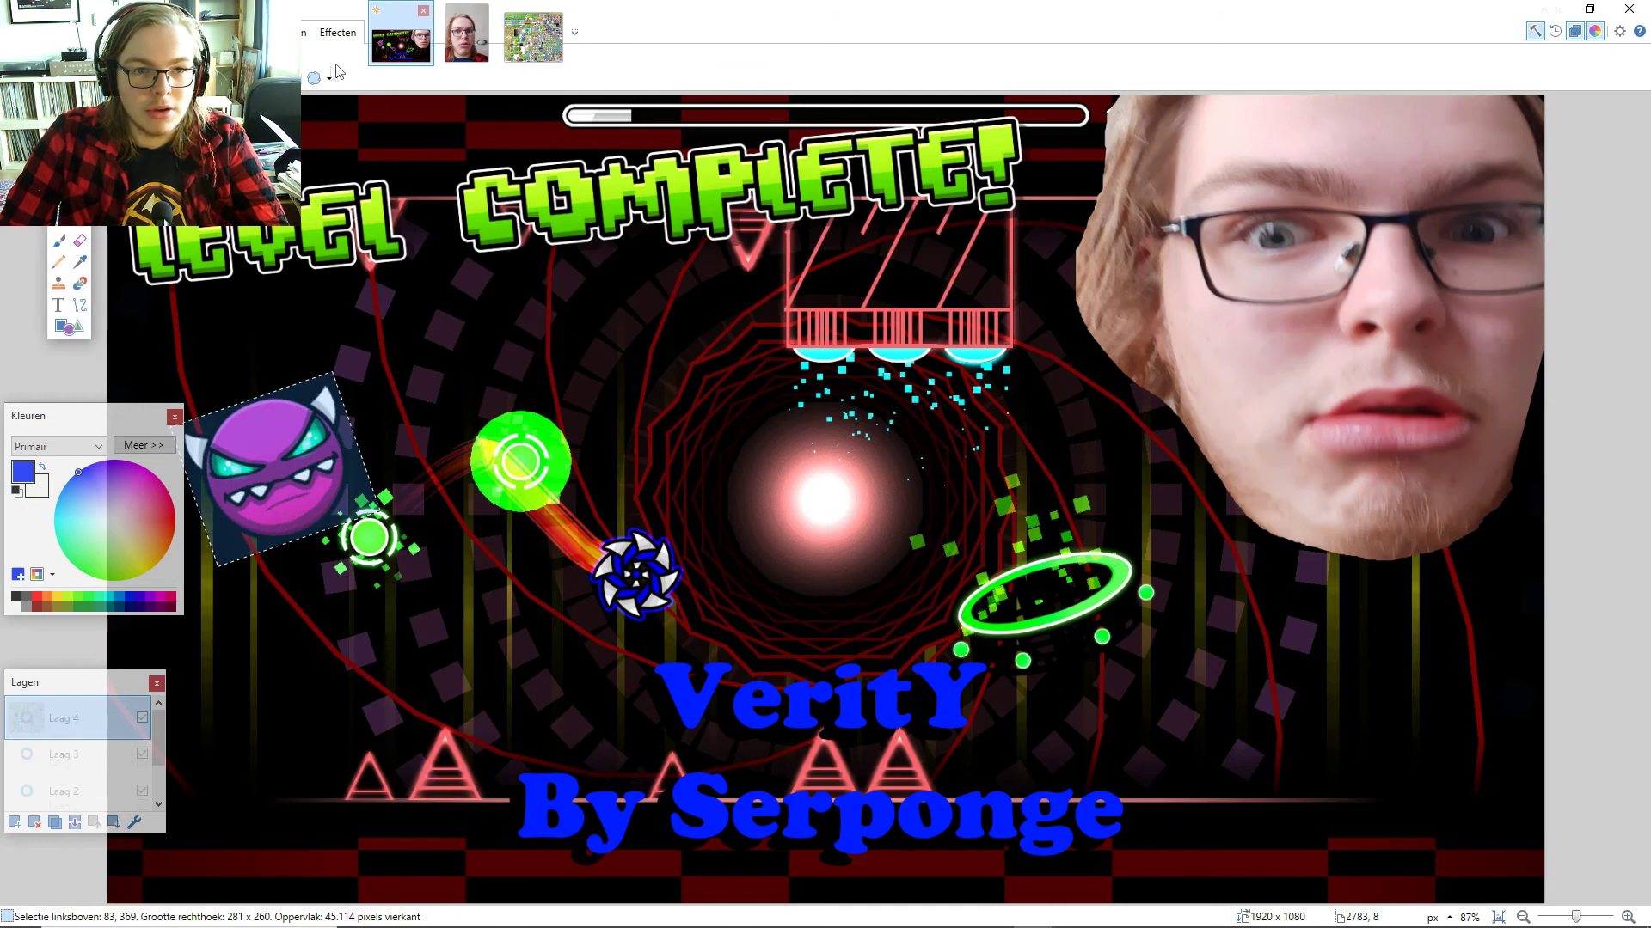
pyautogui.click(581, 388)
pyautogui.hotkey('ctrl', 'v')
pyautogui.moveTo(1513, 589); pyautogui.dragTo(474, 332)
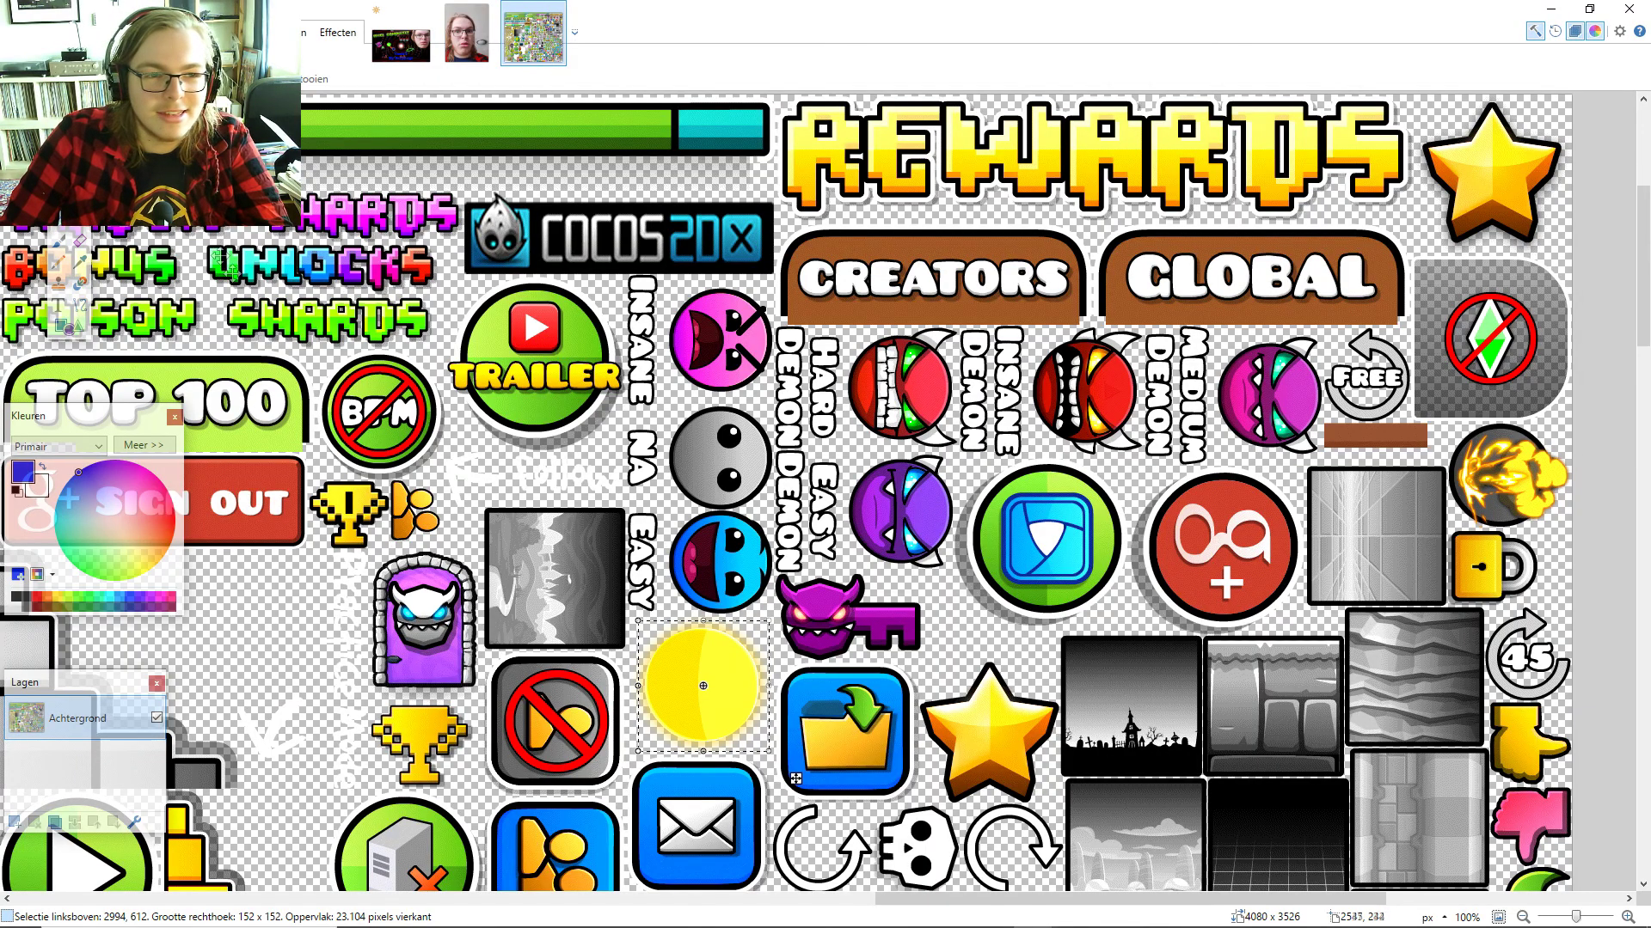
# - Paste the copied yellow circle into the game screenshot as a new layer
pyautogui.click(400, 34)
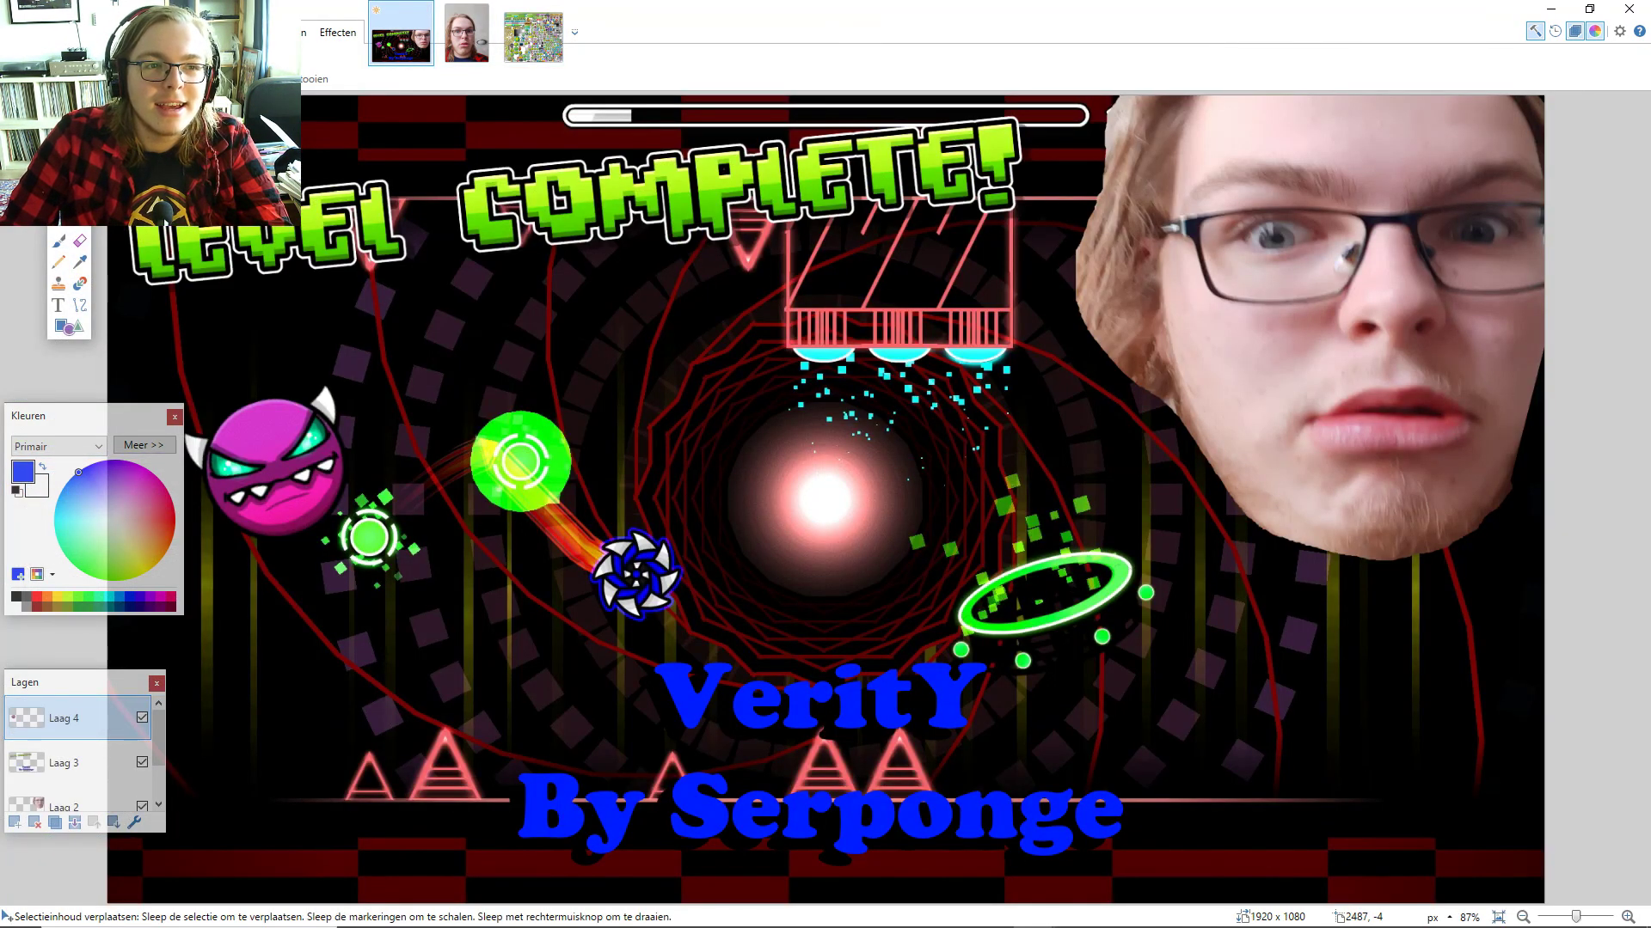
pyautogui.click(79, 32)
pyautogui.click(171, 184)
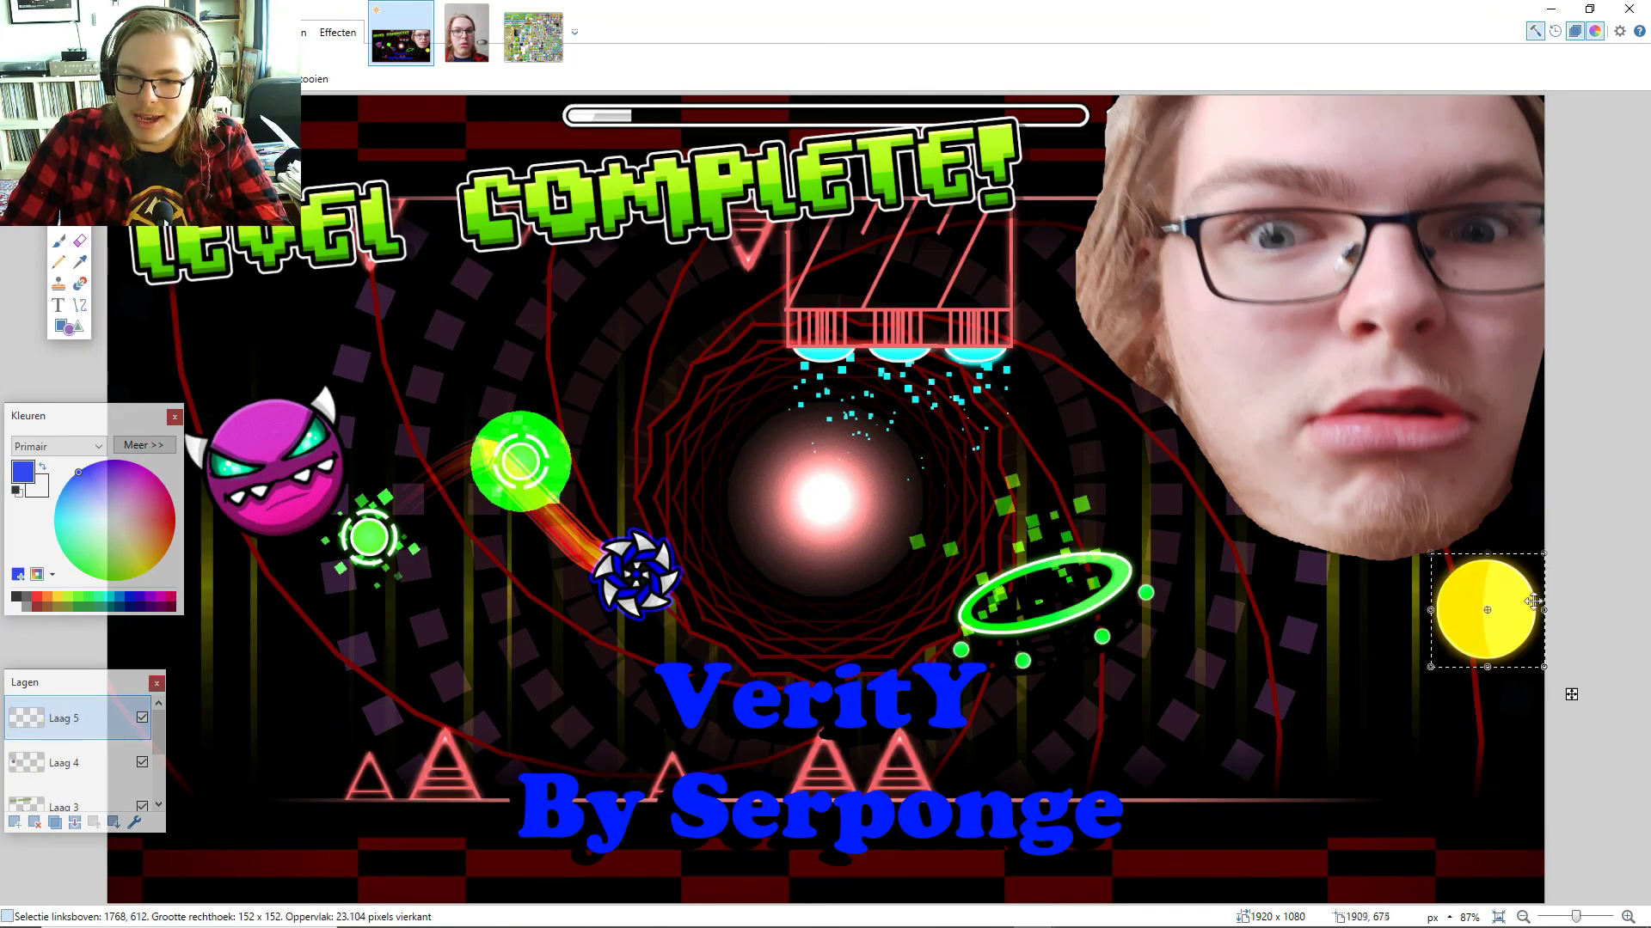
# - Place the yellow circle over the demon face, enlarge it to about 237 x 235 px, and move its layer below the demon face's layer
pyautogui.moveTo(1512, 607); pyautogui.dragTo(455, 407)
pyautogui.moveTo(517, 356); pyautogui.dragTo(300, 435)
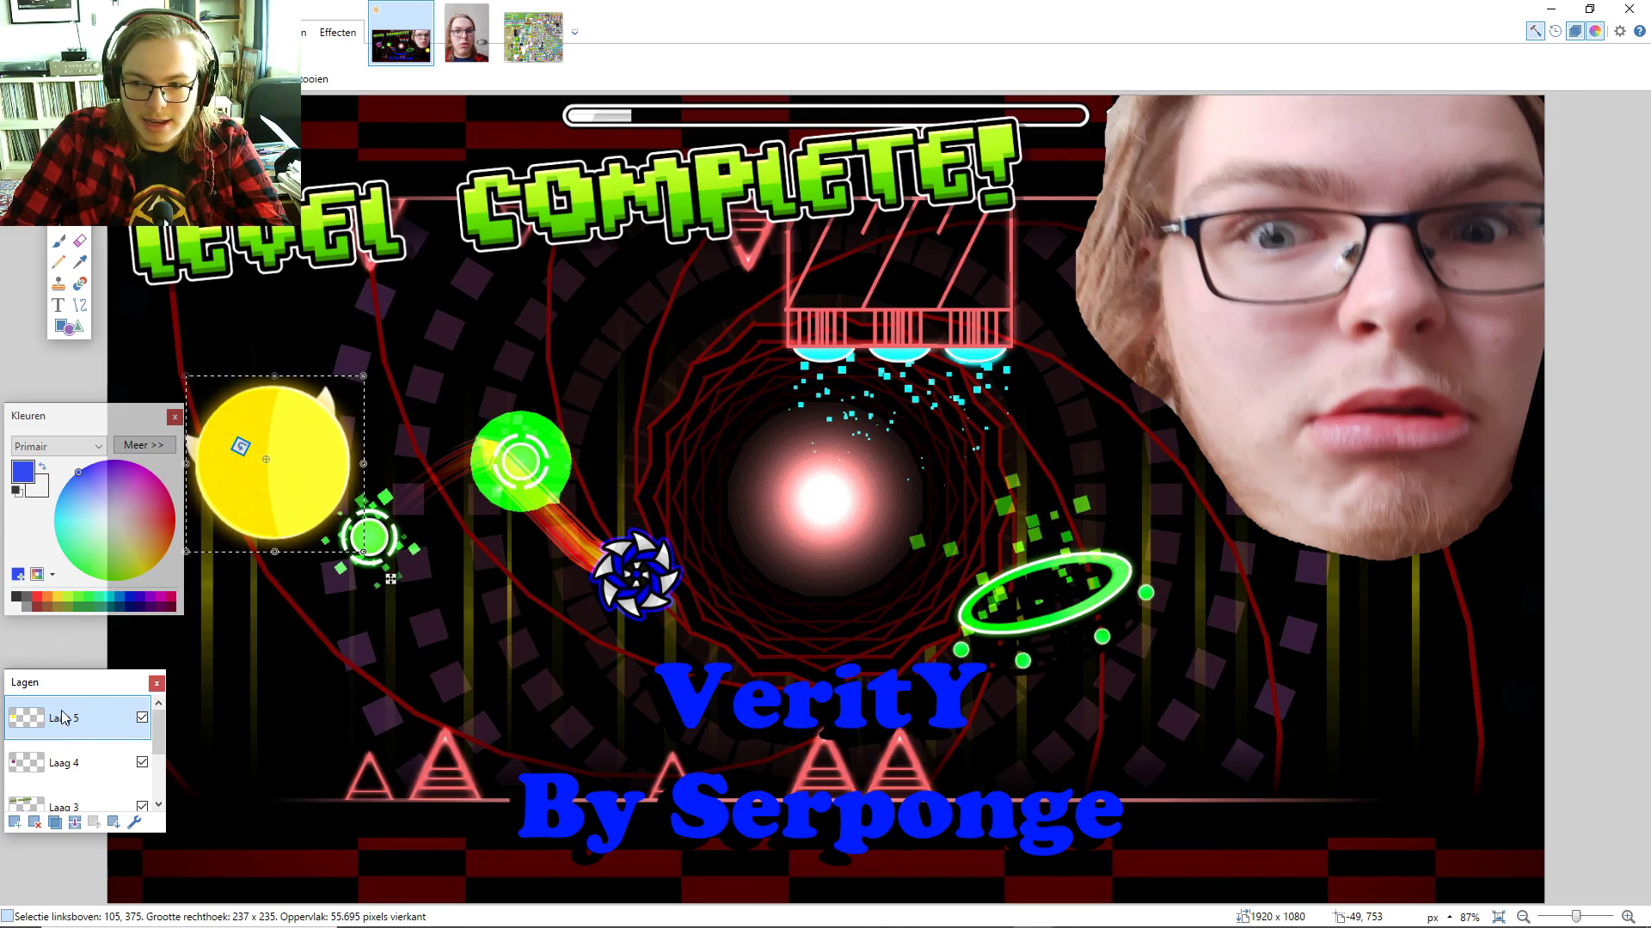
pyautogui.moveTo(62, 716); pyautogui.dragTo(69, 766)
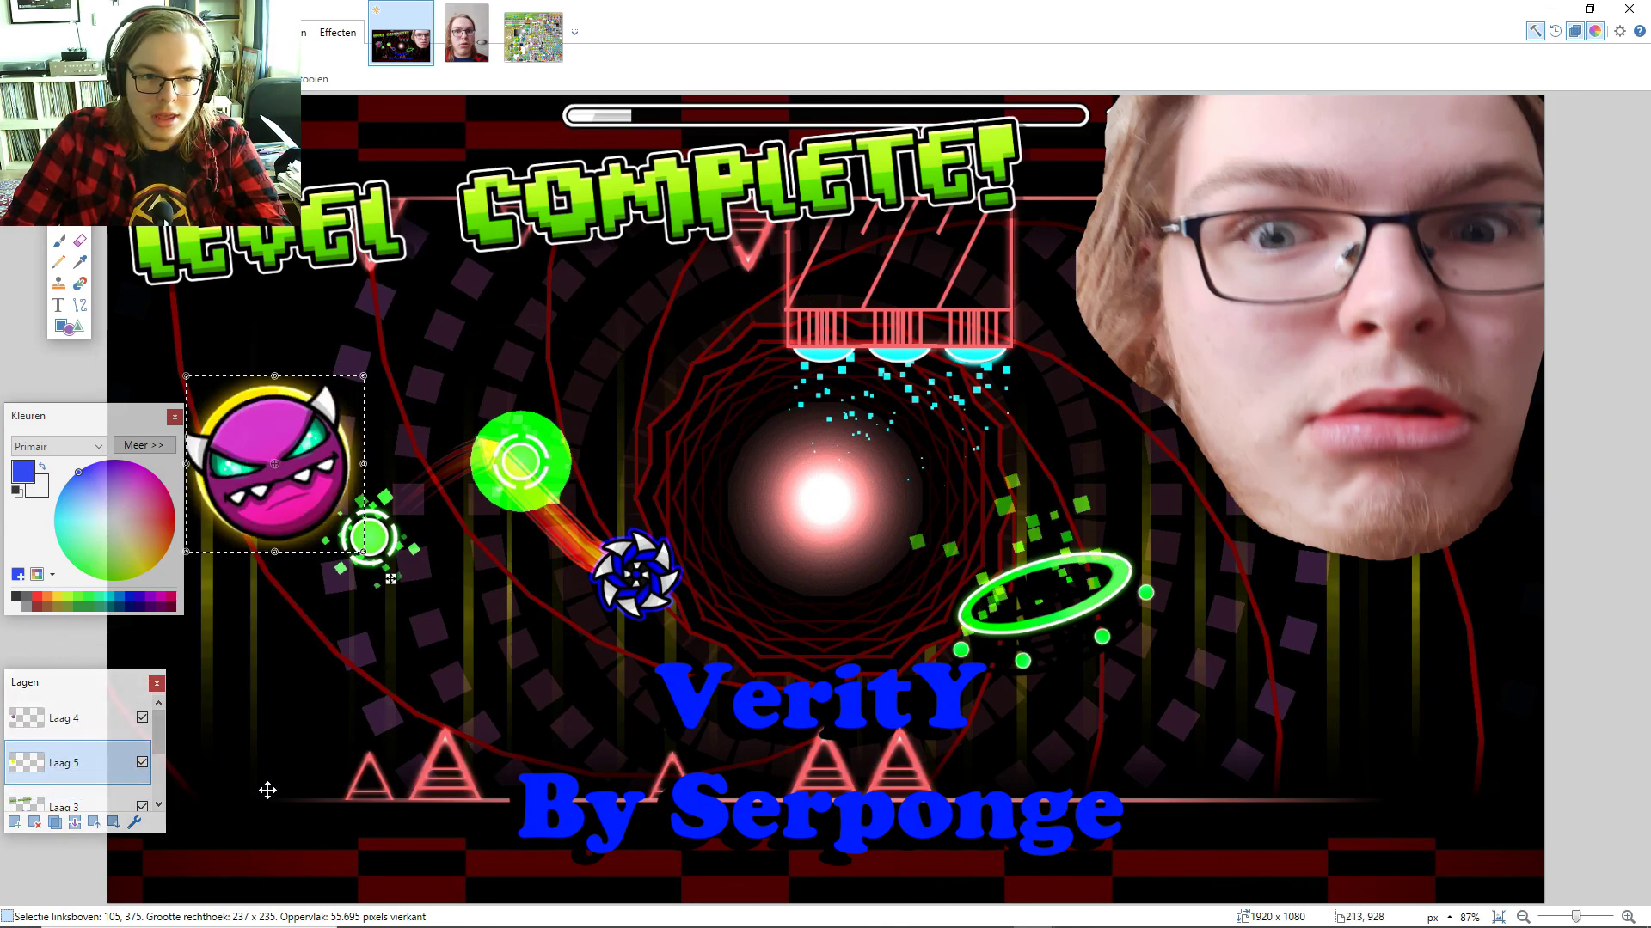
# - Enlarge the yellow circle to about 243 x 247 px and centre it behind the demon face as a glow
pyautogui.moveTo(274, 416); pyautogui.dragTo(277, 422)
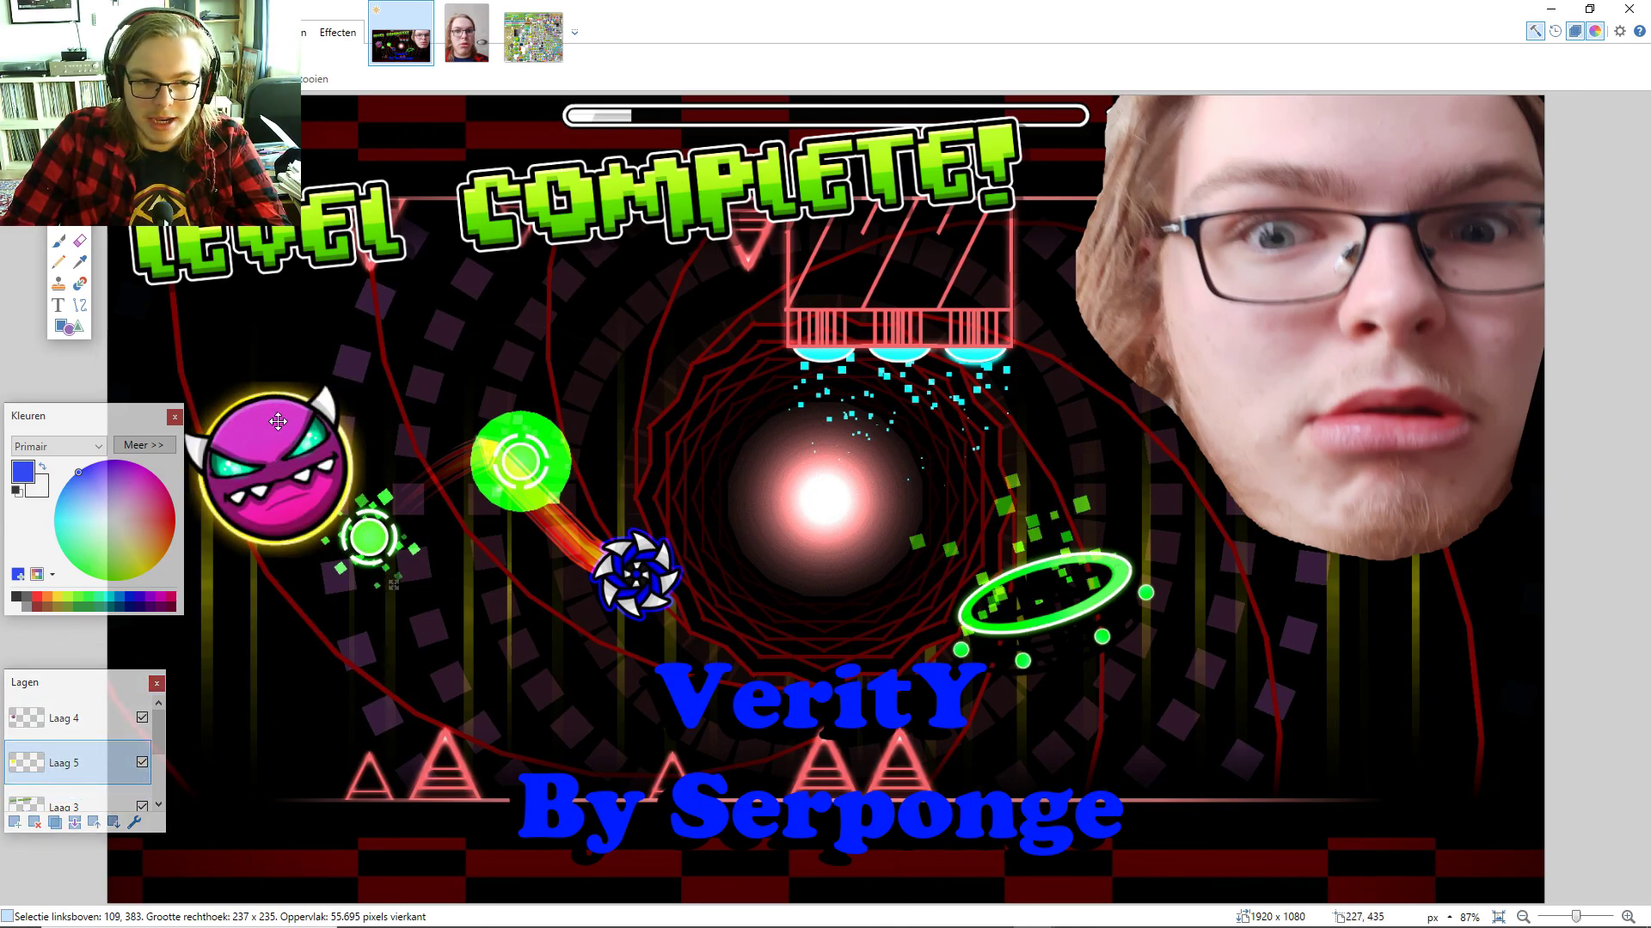
pyautogui.moveTo(362, 383); pyautogui.dragTo(299, 415)
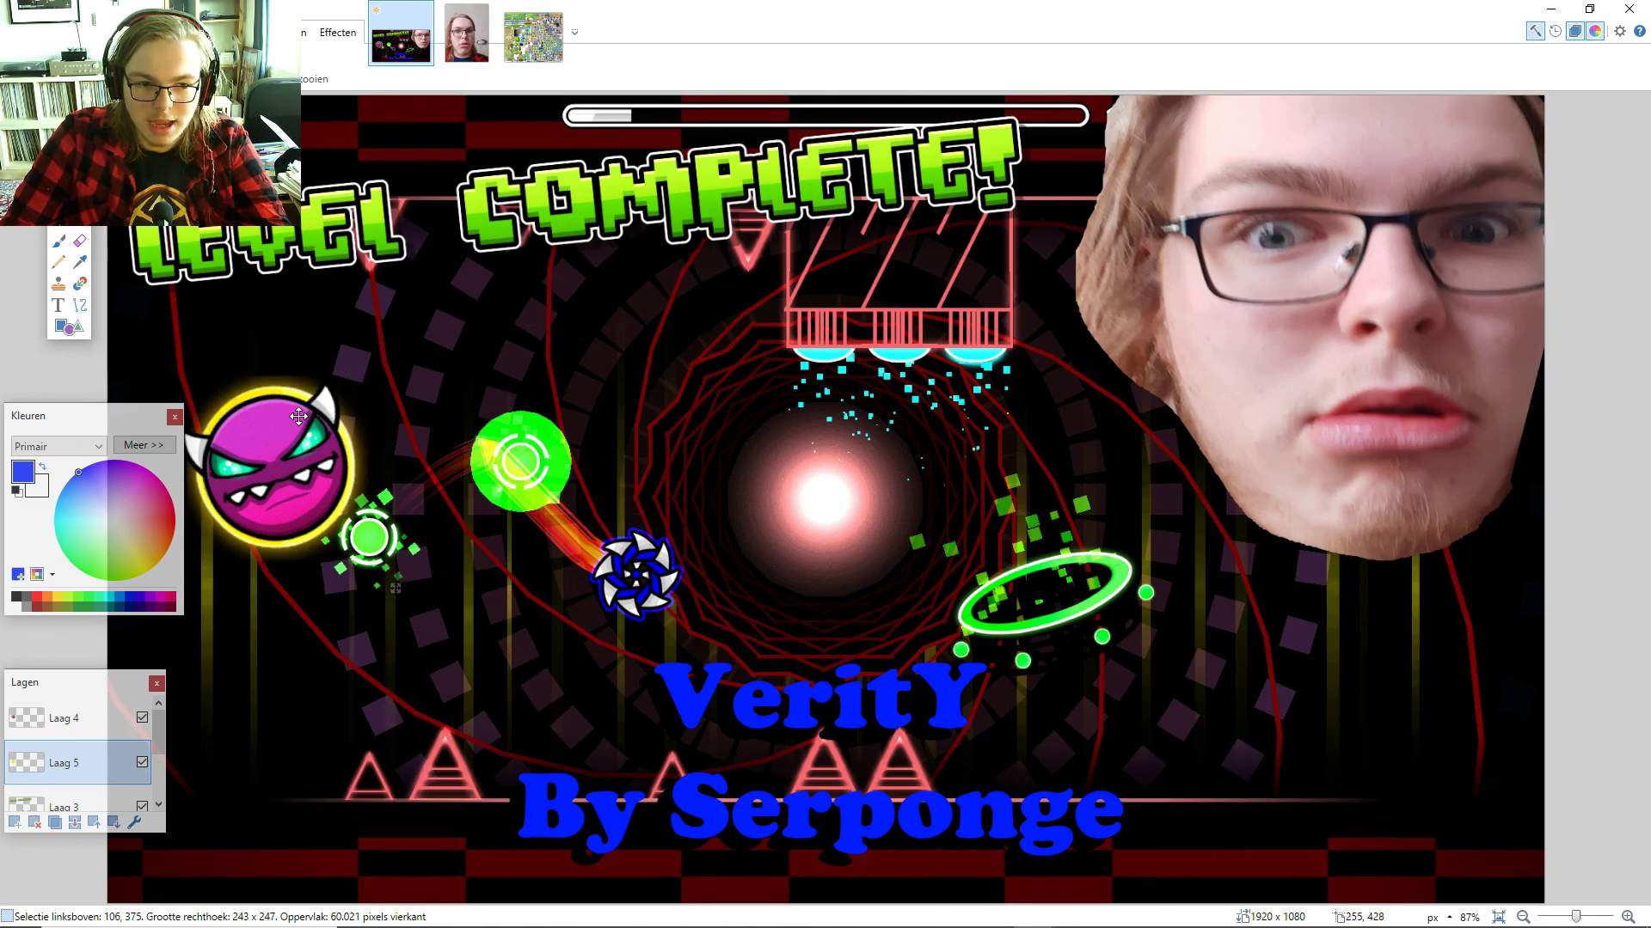
pyautogui.moveTo(72, 422); pyautogui.dragTo(10, 539)
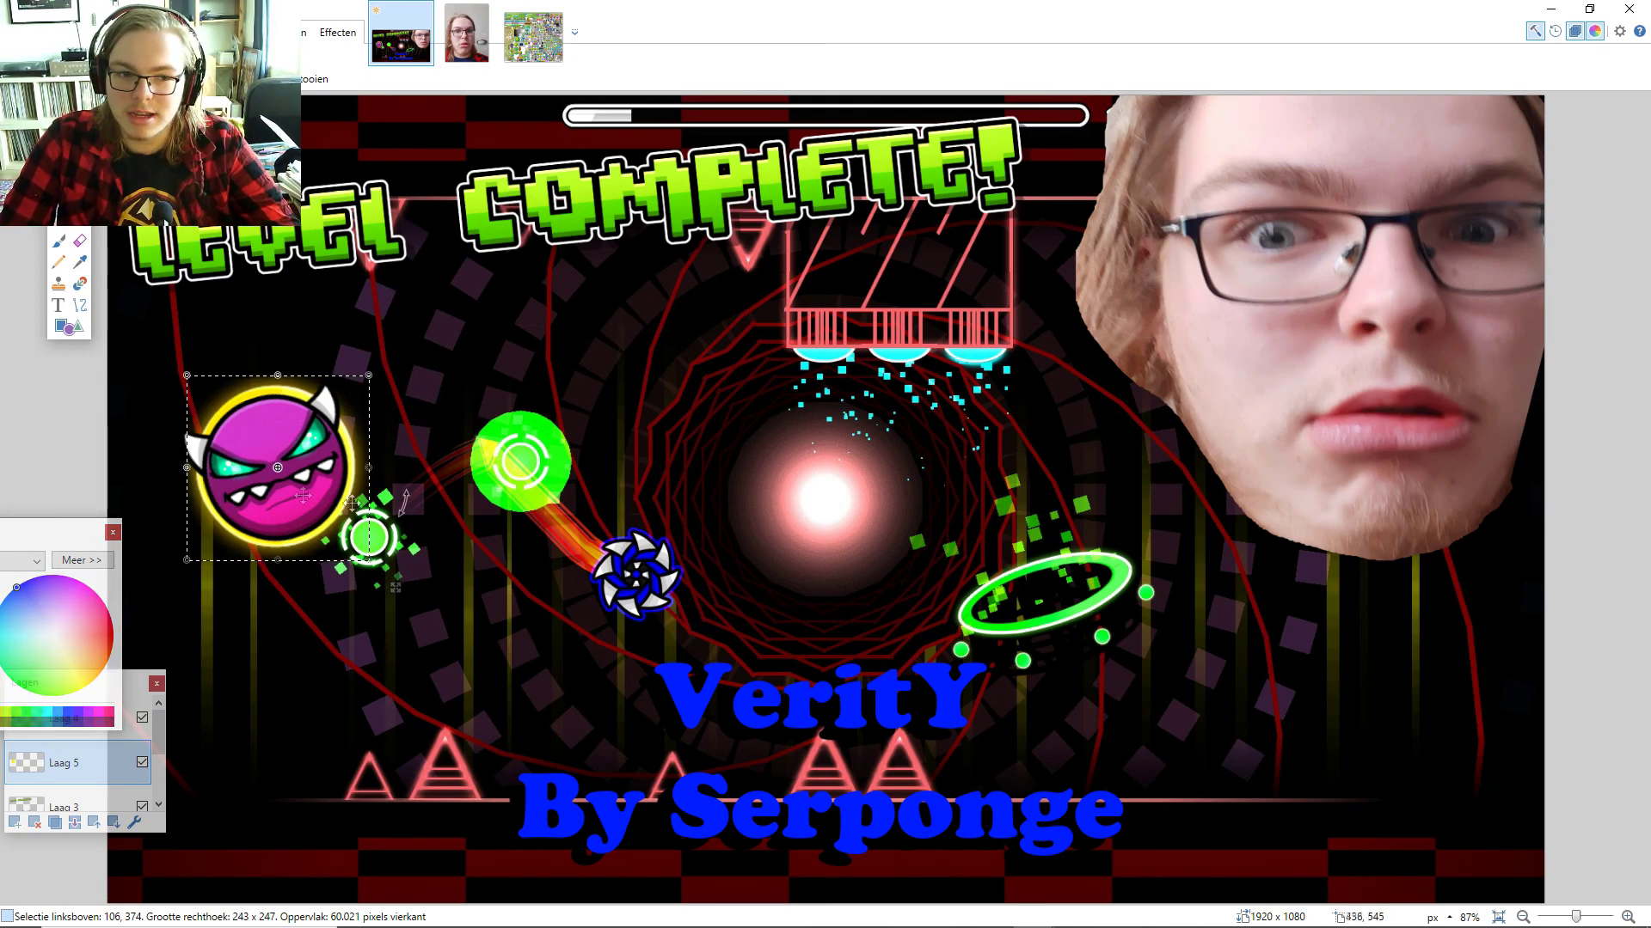
pyautogui.moveTo(309, 446); pyautogui.dragTo(308, 447)
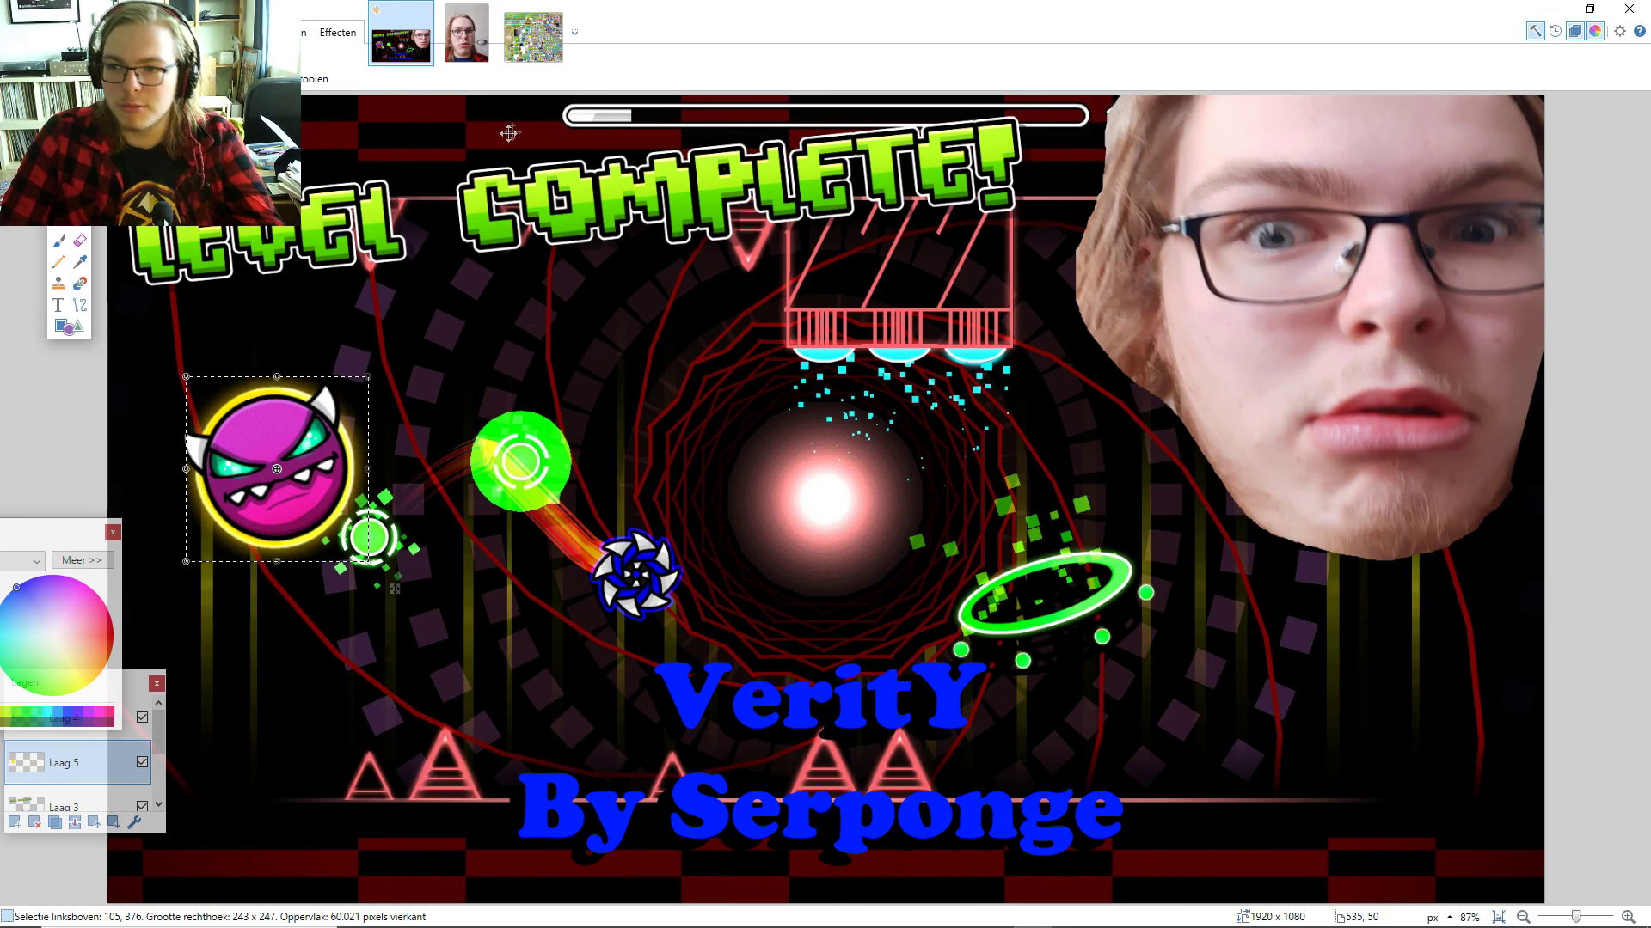
# - Start saving the image under a new name in the Thumbnails folder with JPEG as the file type
pyautogui.hotkey('alt', 'b')
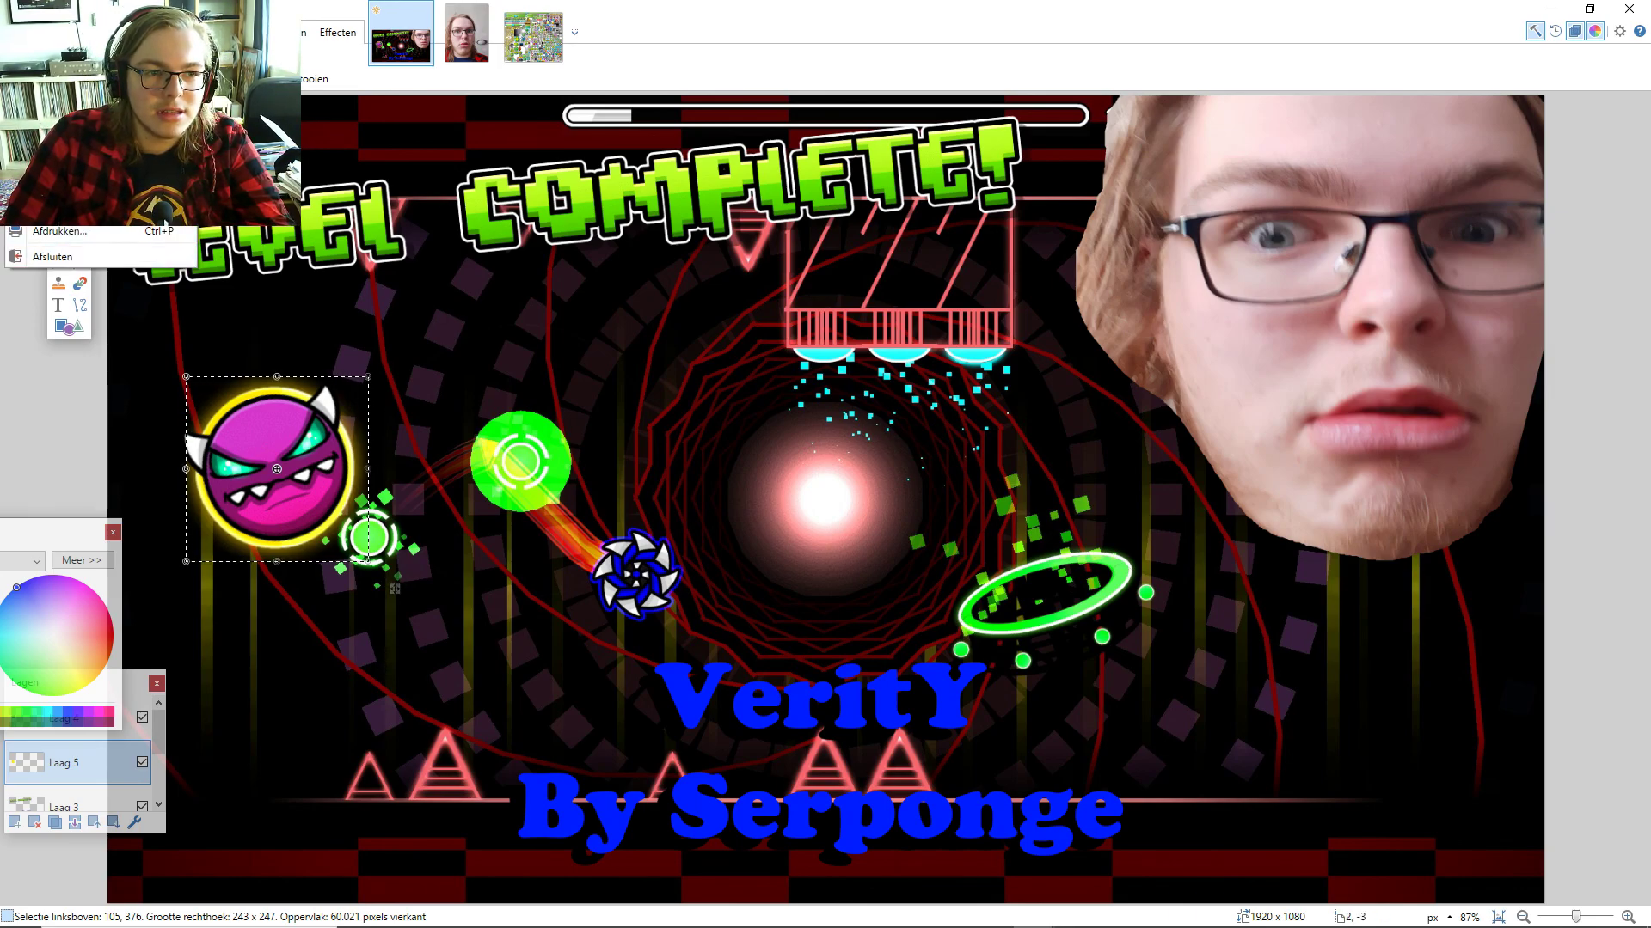
pyautogui.click(74, 184)
pyautogui.click(74, 213)
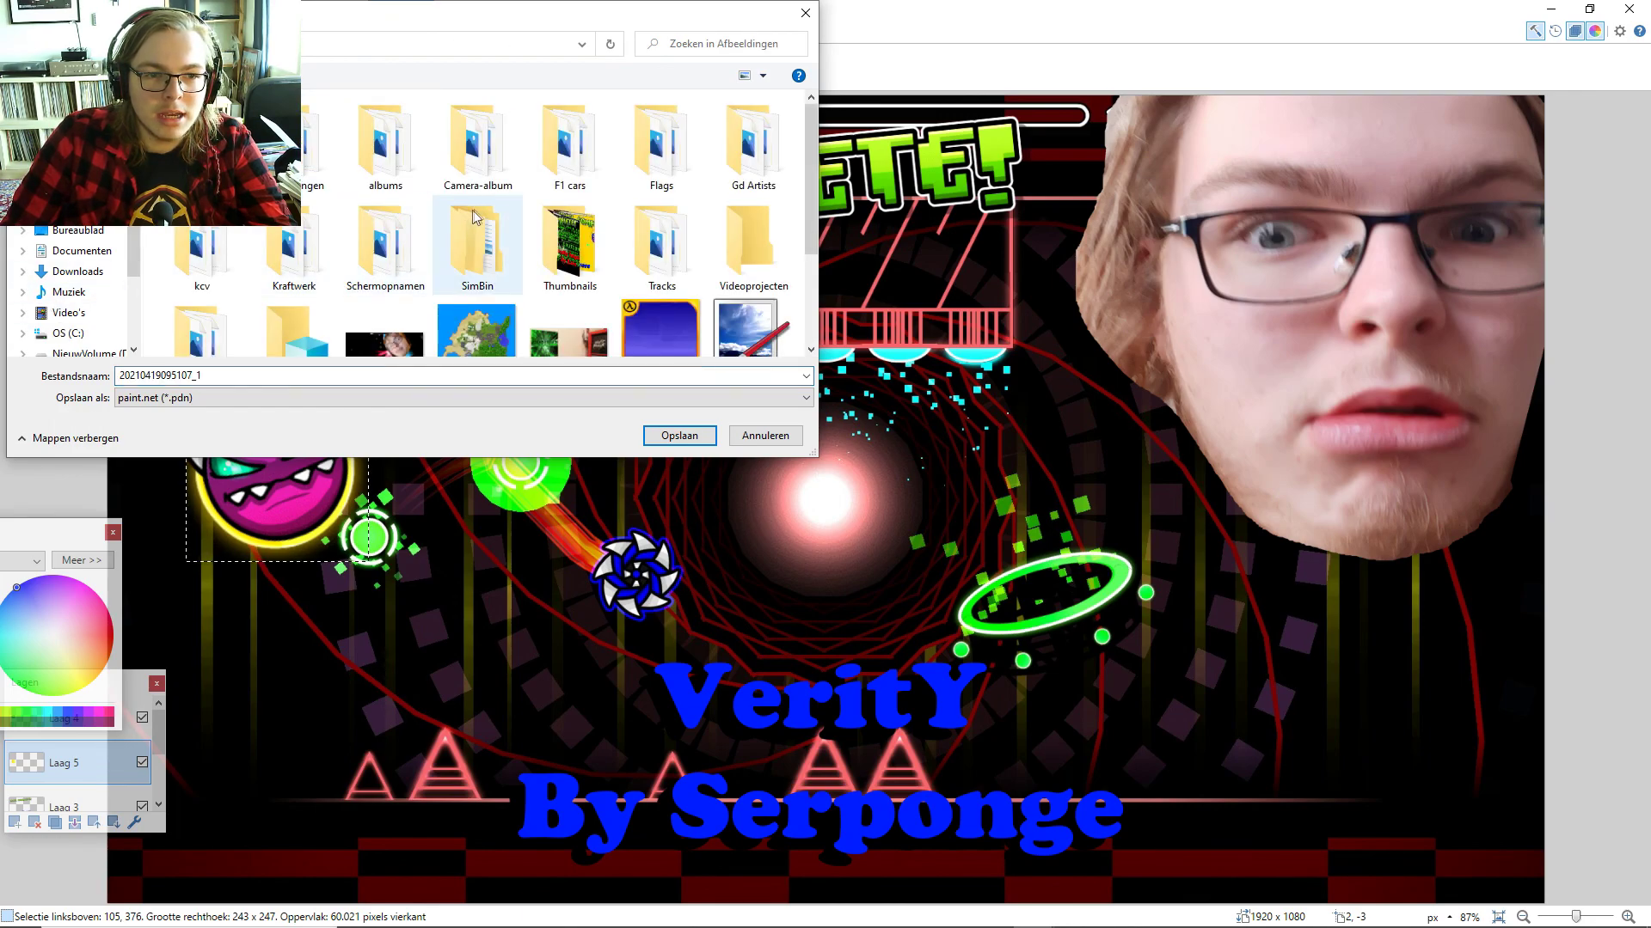
pyautogui.doubleClick(608, 265)
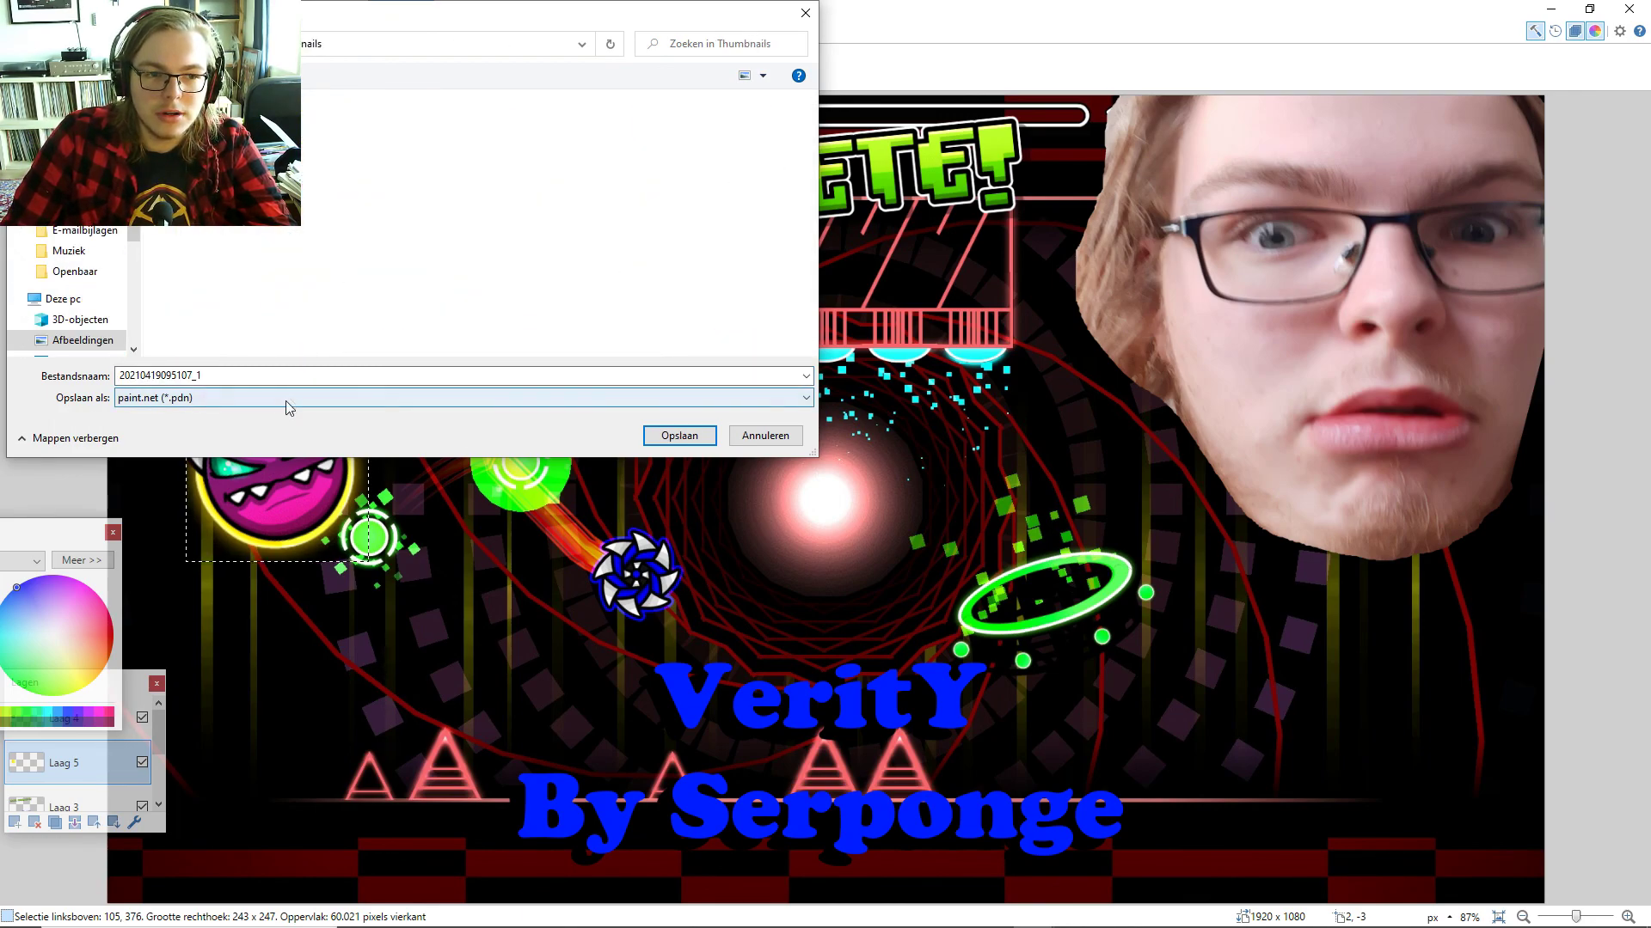
pyautogui.click(258, 397)
pyautogui.click(222, 442)
# - Name the file VeritY and save it at JPEG quality 95, flattening the layers
pyautogui.moveTo(222, 375); pyautogui.dragTo(93, 376)
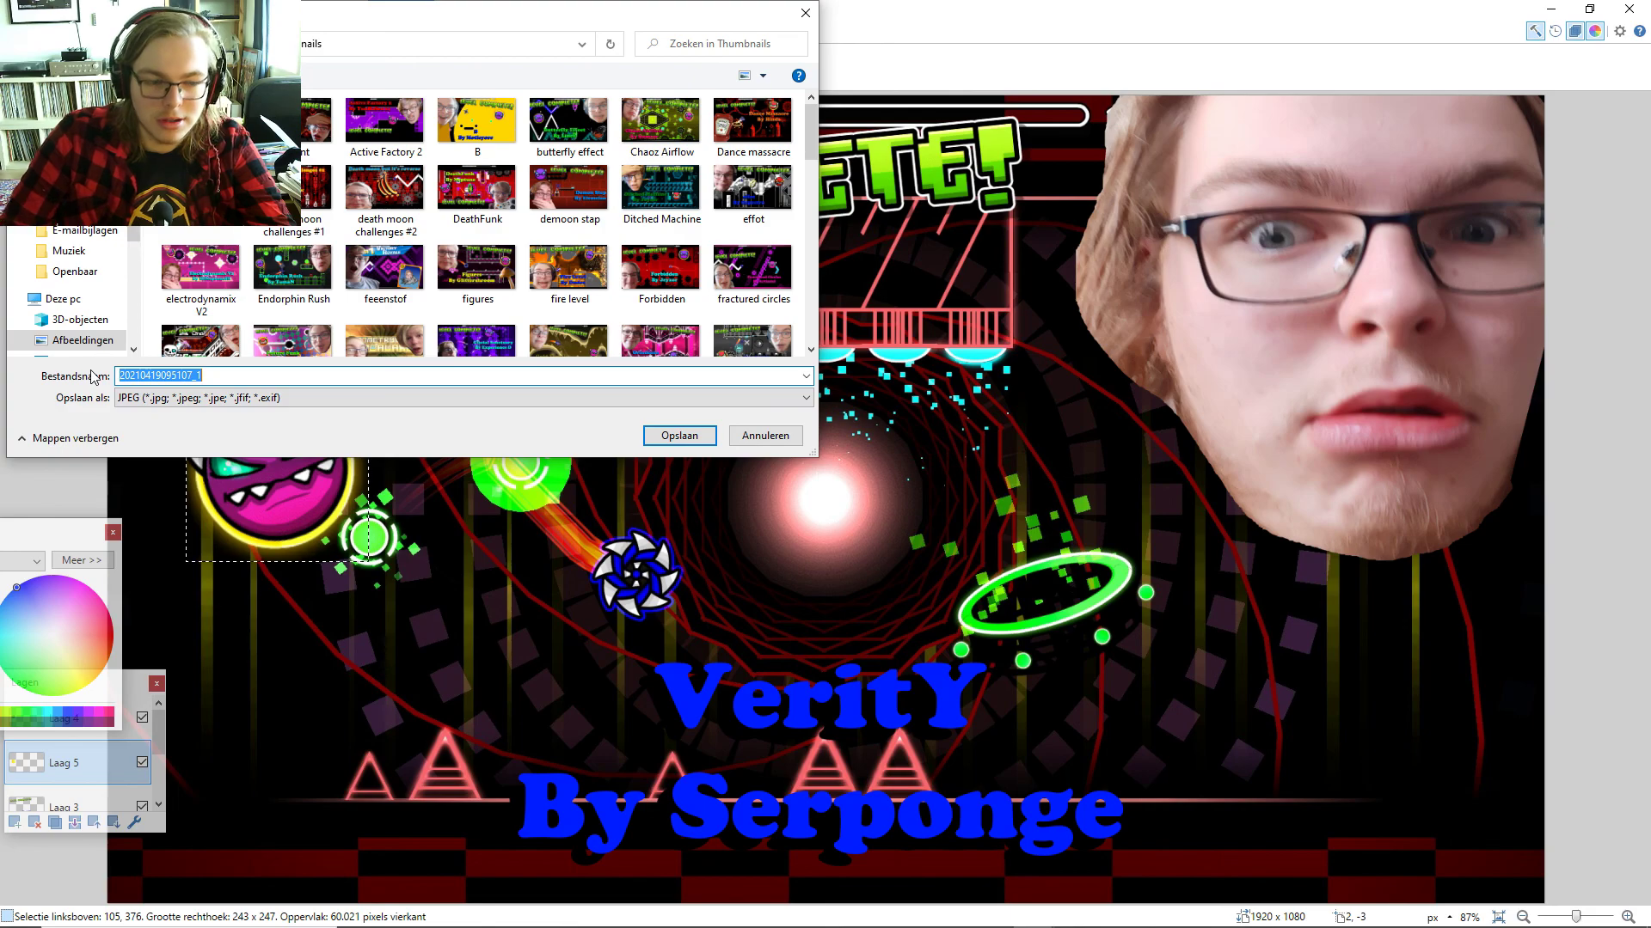
pyautogui.press('BackSpace')
pyautogui.write('VeritY')
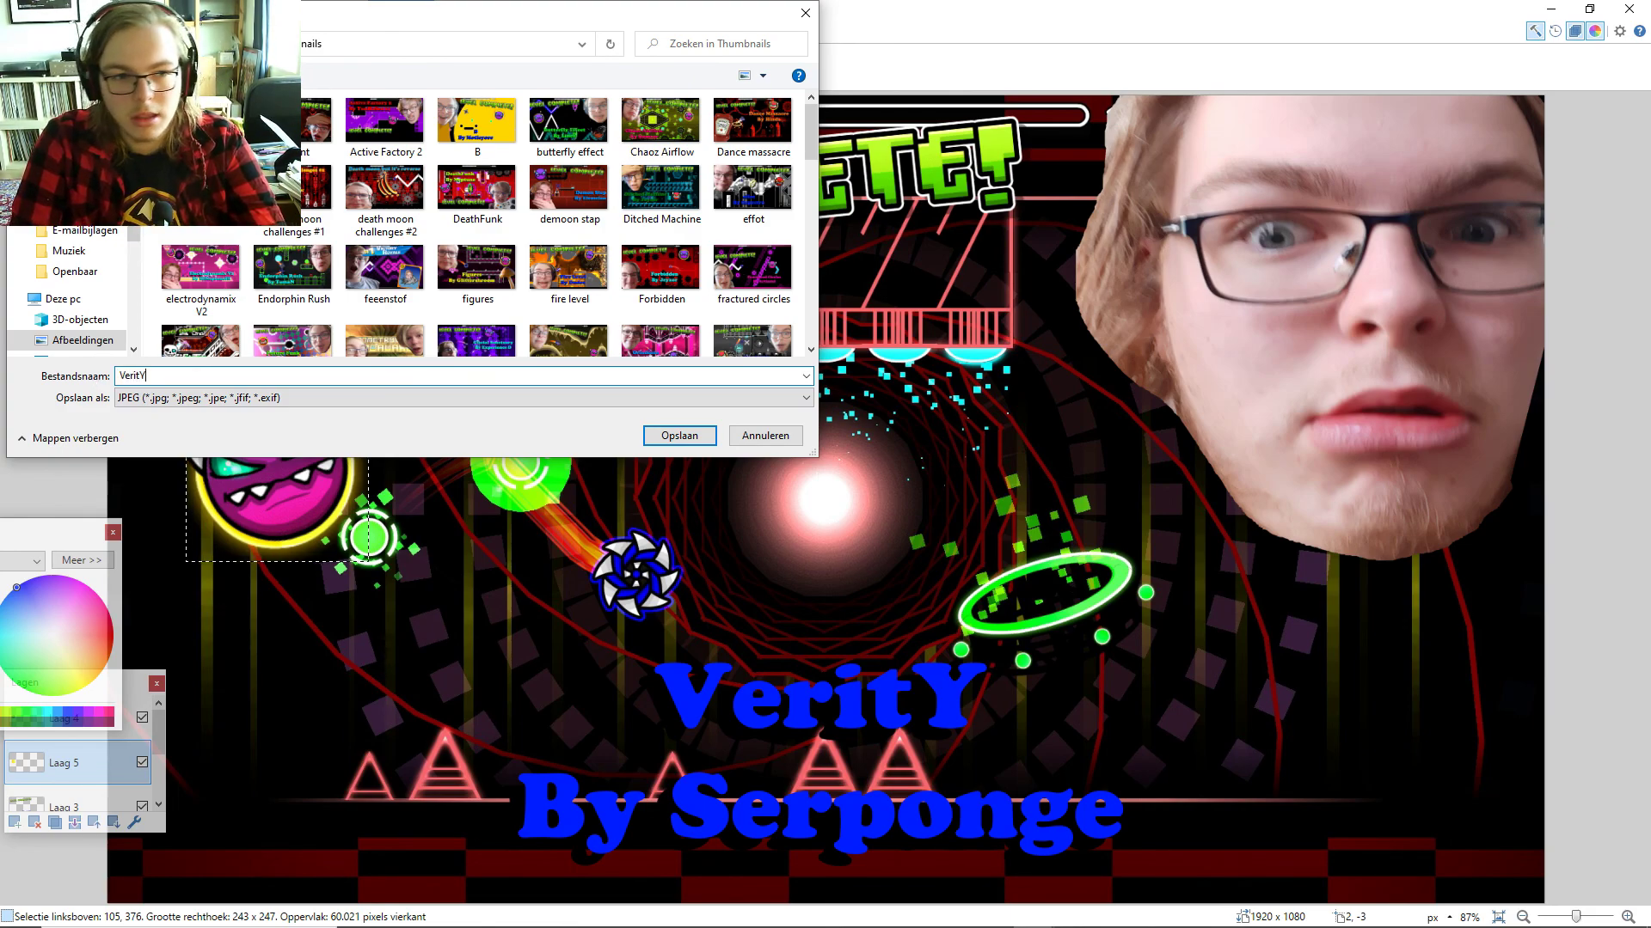
pyautogui.press('Return')
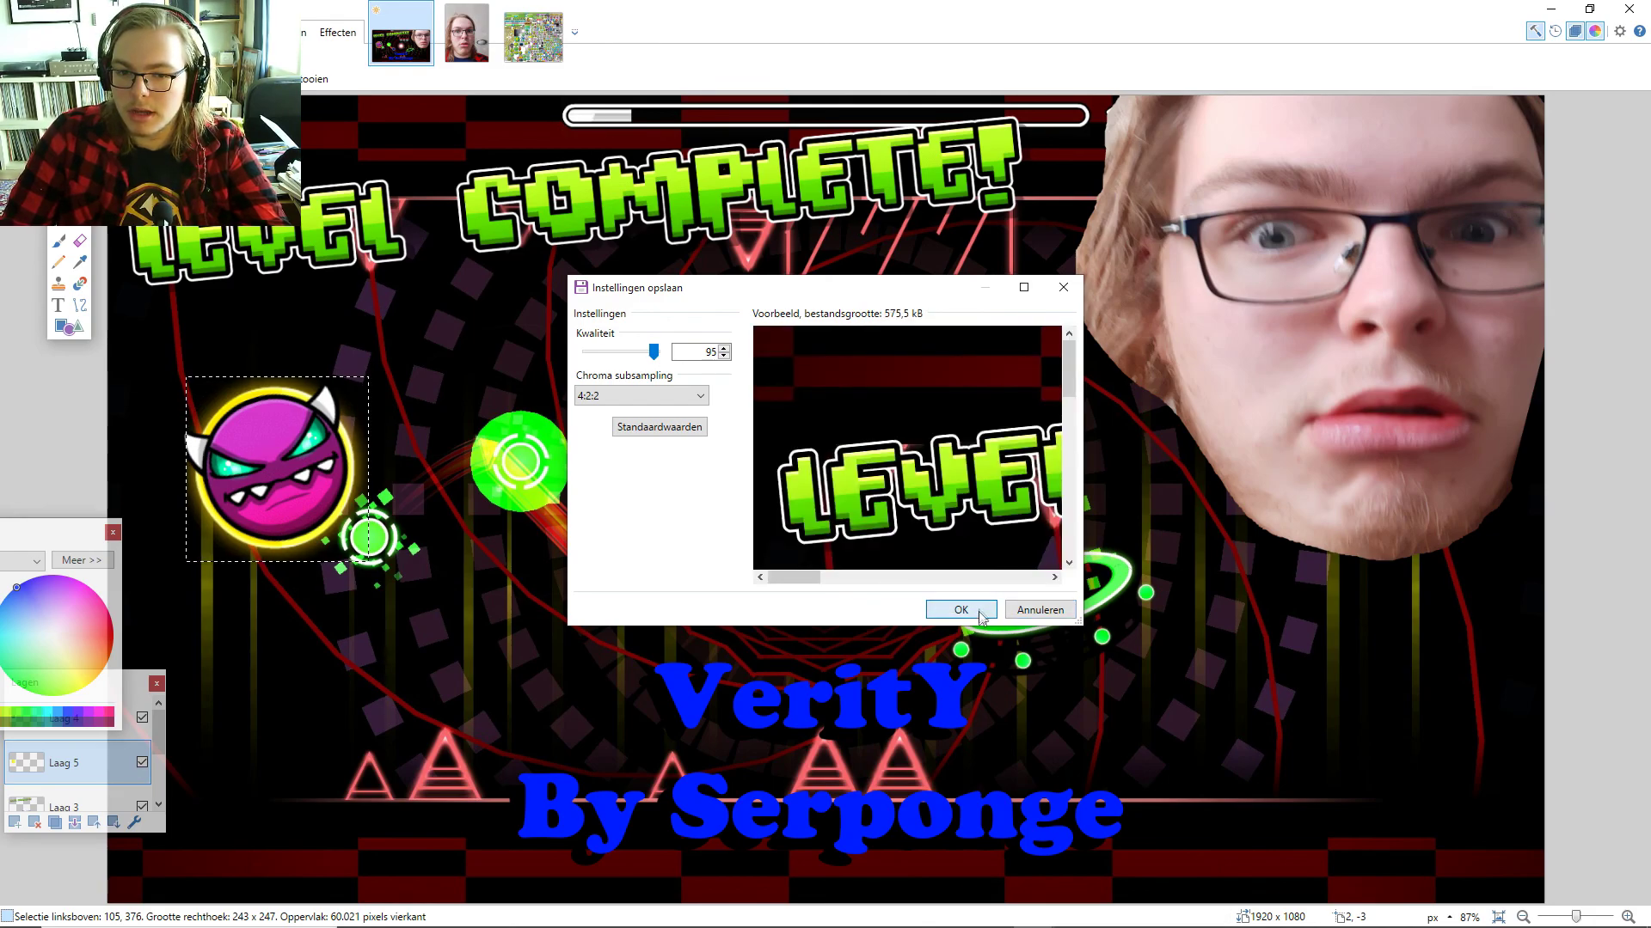
pyautogui.press('Return')
pyautogui.click(772, 509)
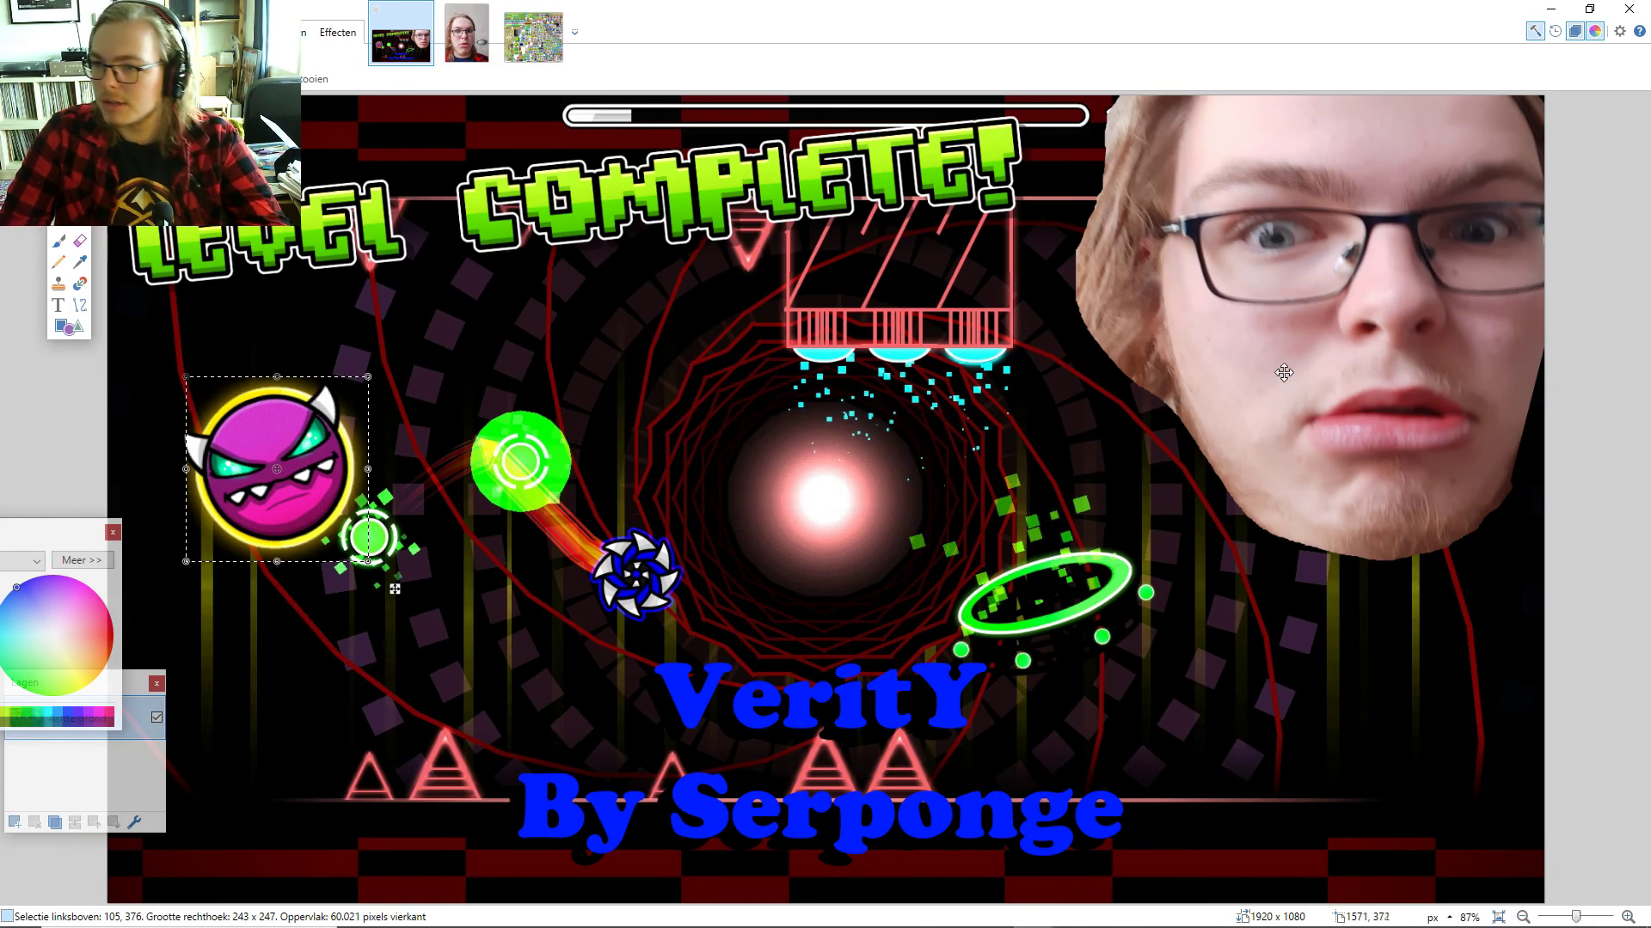